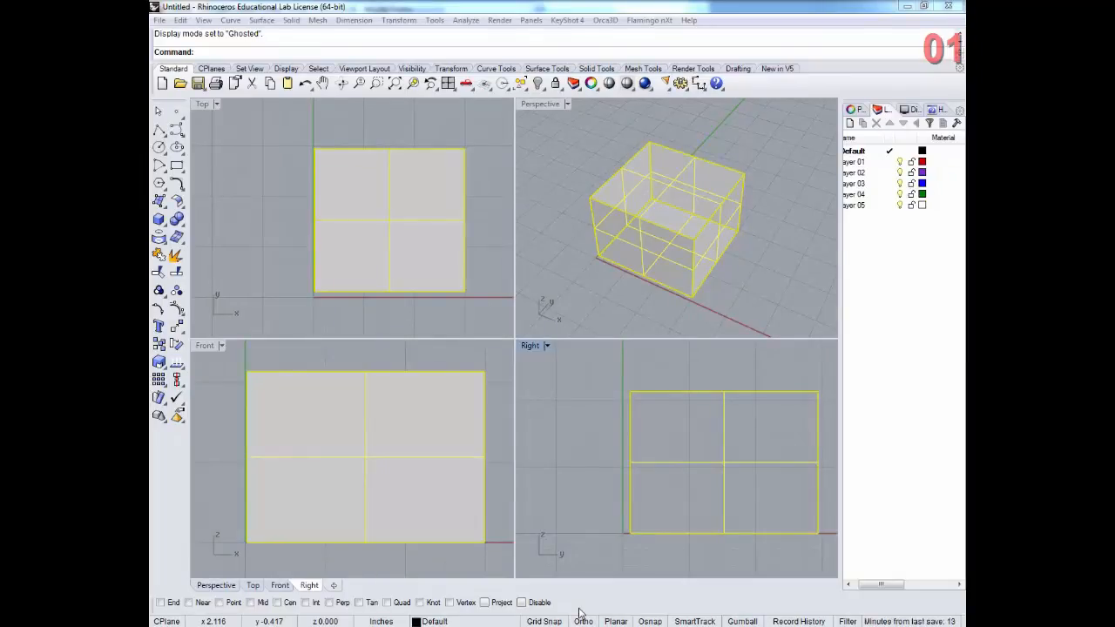
- Maximize the Perspective viewport to show the box on its own
left_click(722, 381)
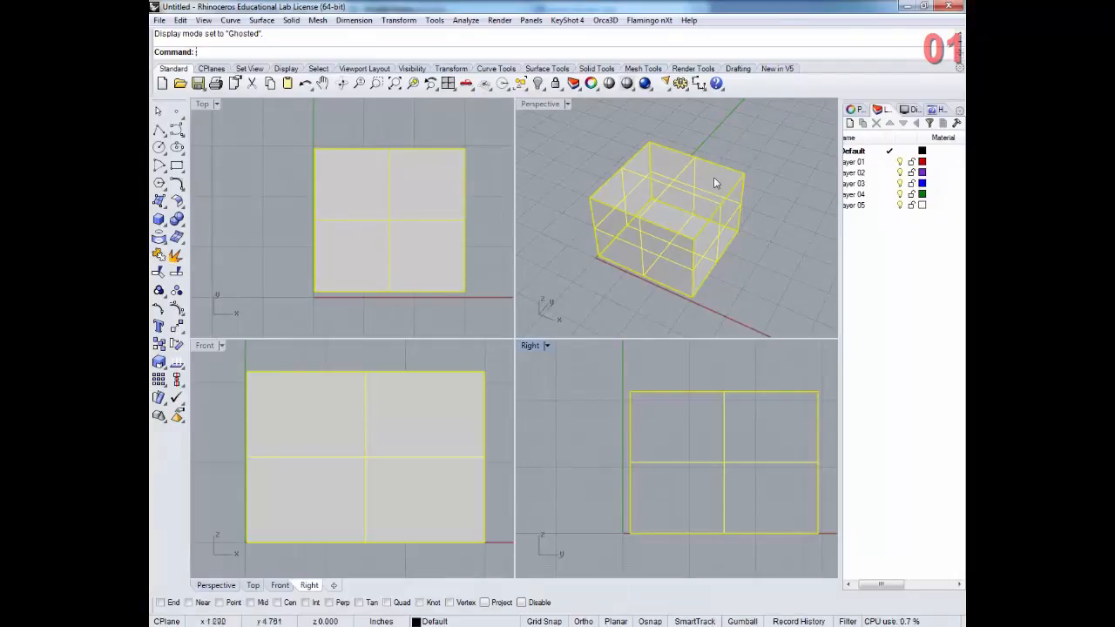
double_click(542, 106)
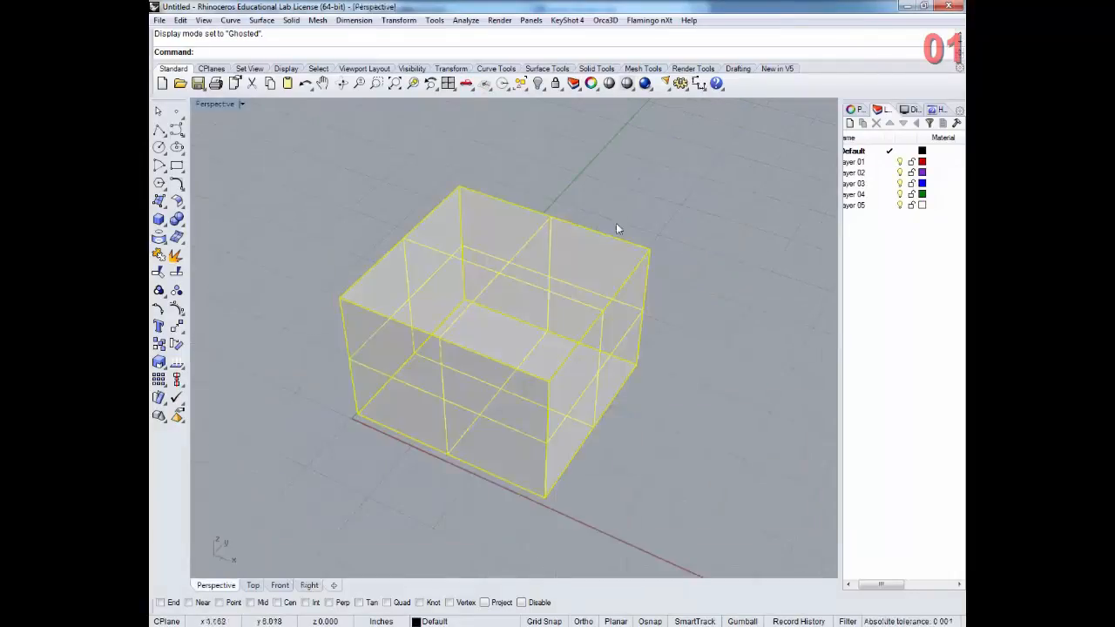
right_click_drag(617, 225, 708, 419)
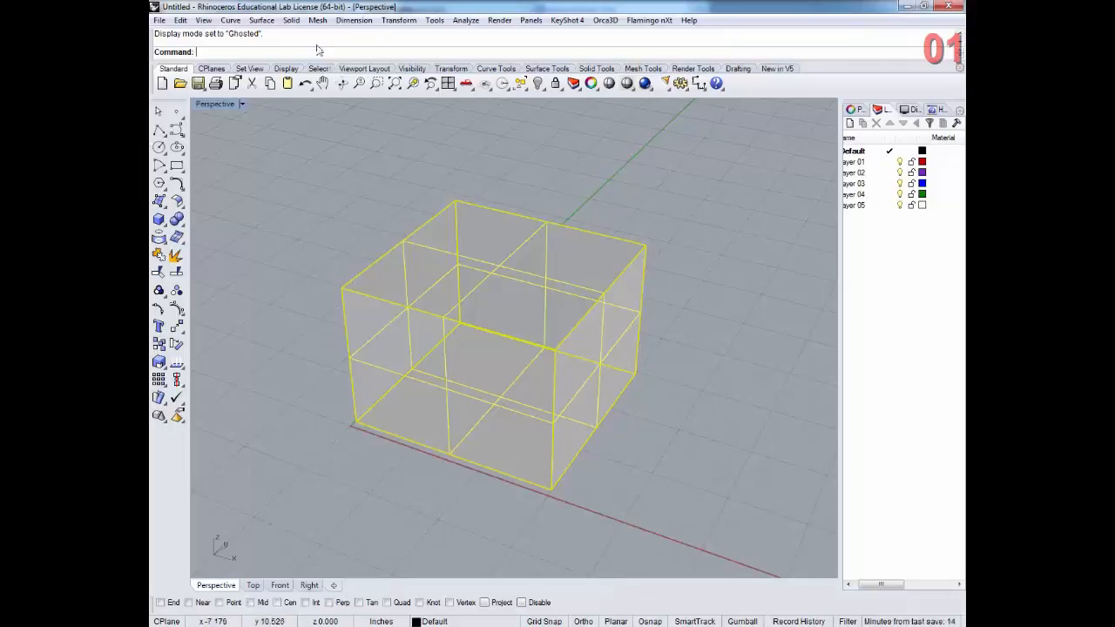
- Start FilletEdge with a next radius of 1 and select all edges of the box
type("F")
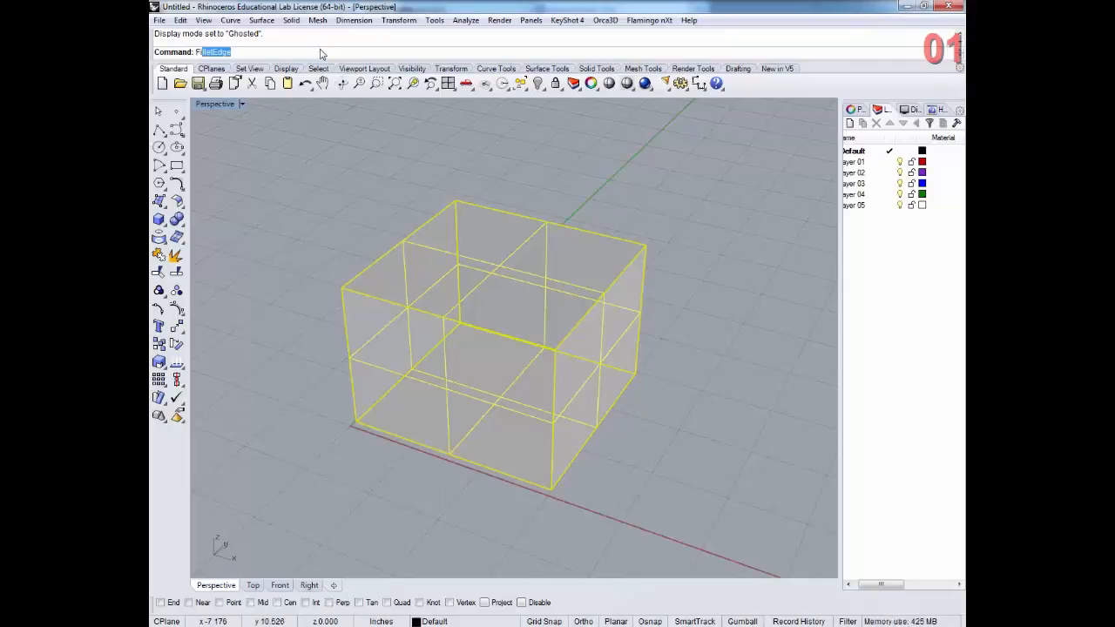
key("Return")
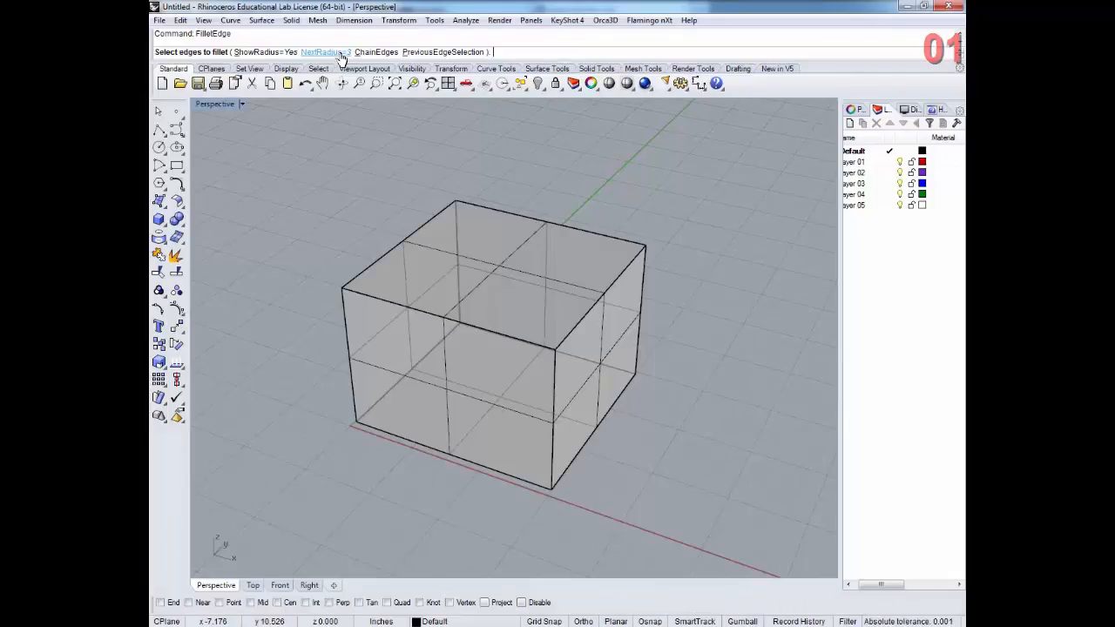
left_click(342, 57)
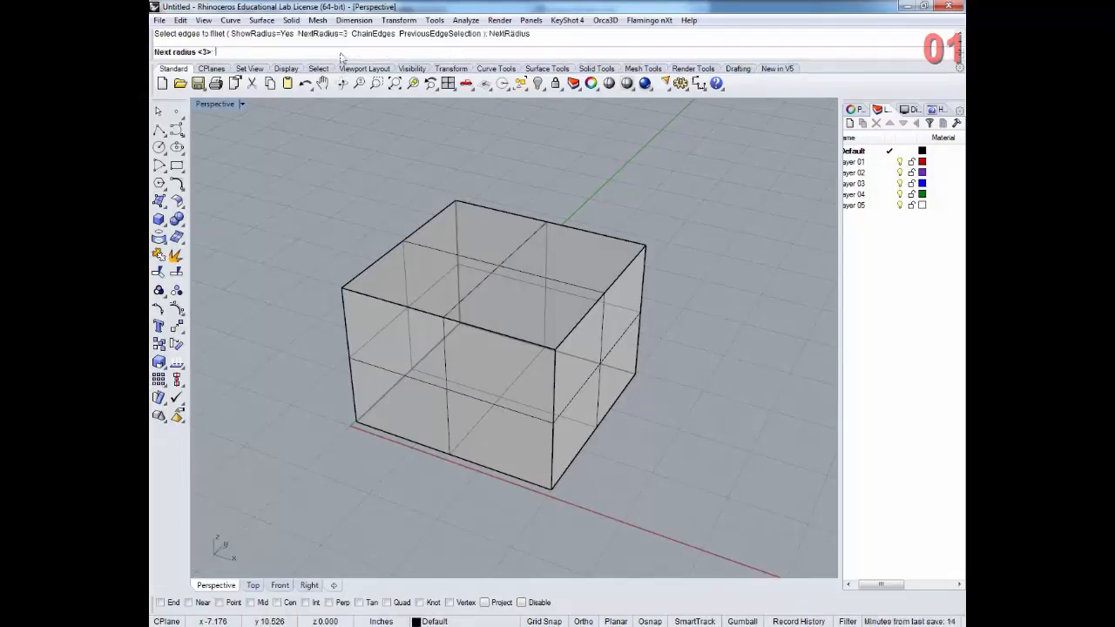
type("1")
key("Return")
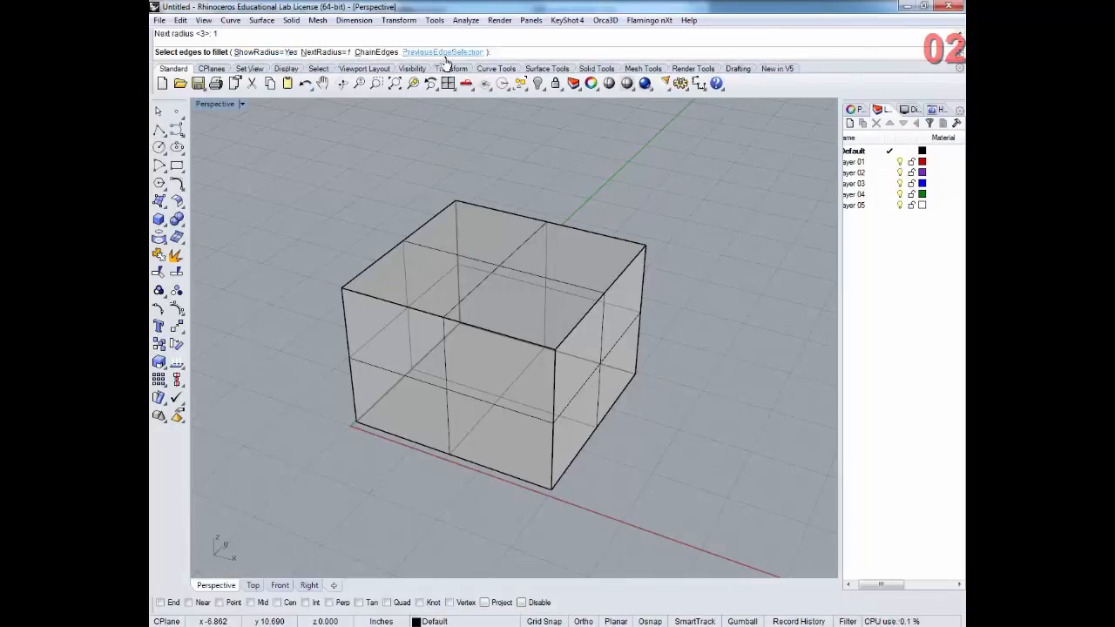
right_click_drag(577, 354, 608, 313)
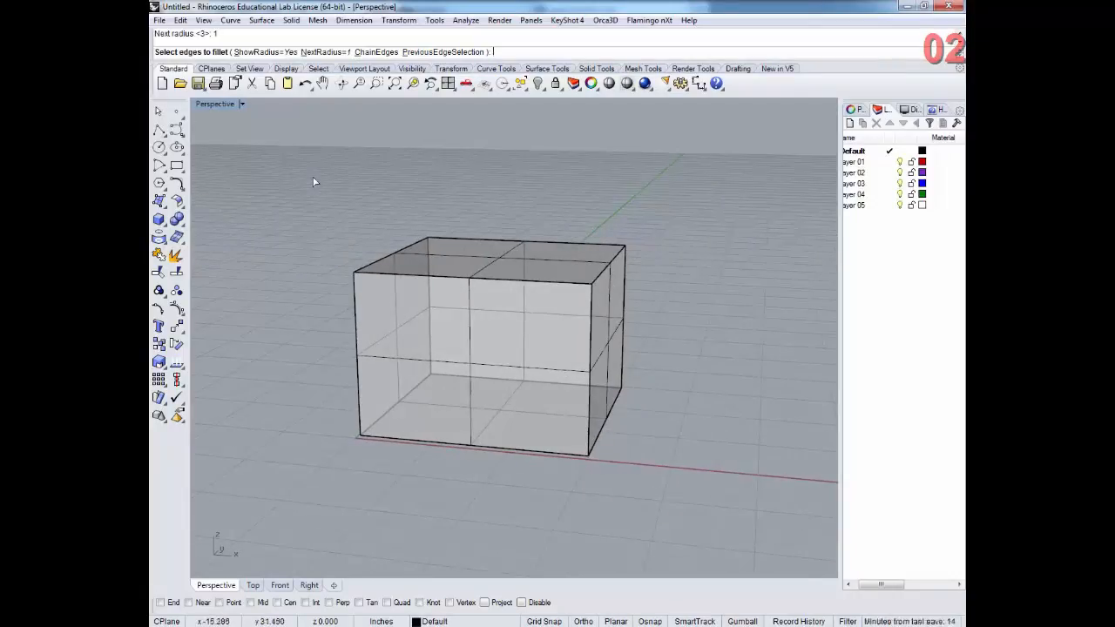
left_click_drag(303, 170, 765, 515)
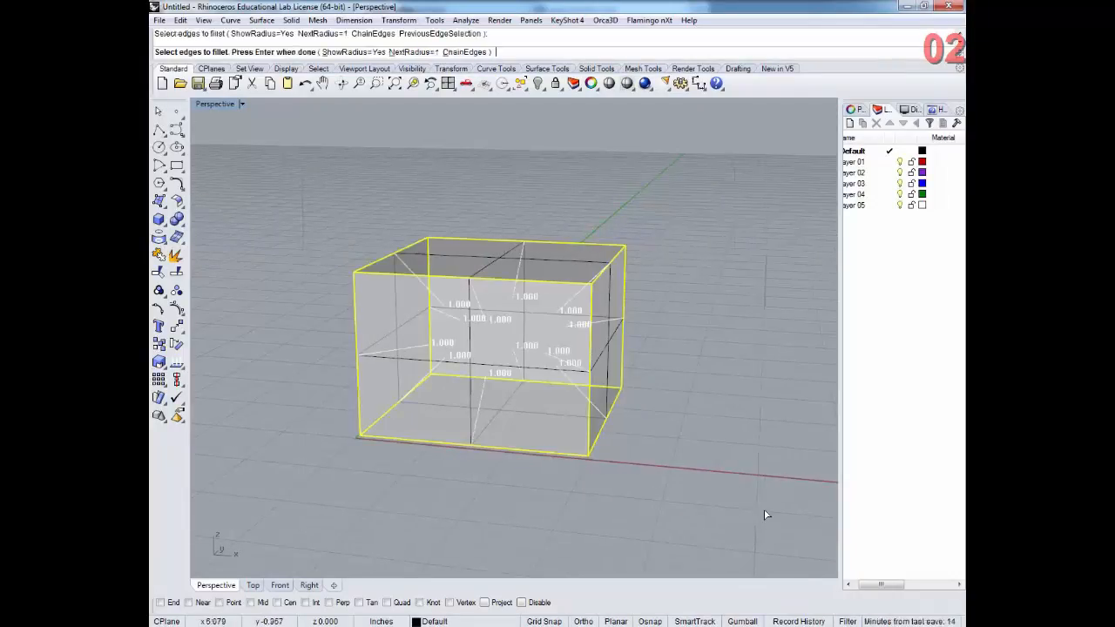
- Accept the edge selection and preview the radius 1 fillets from several angles around the box
right_click_drag(764, 514, 653, 424)
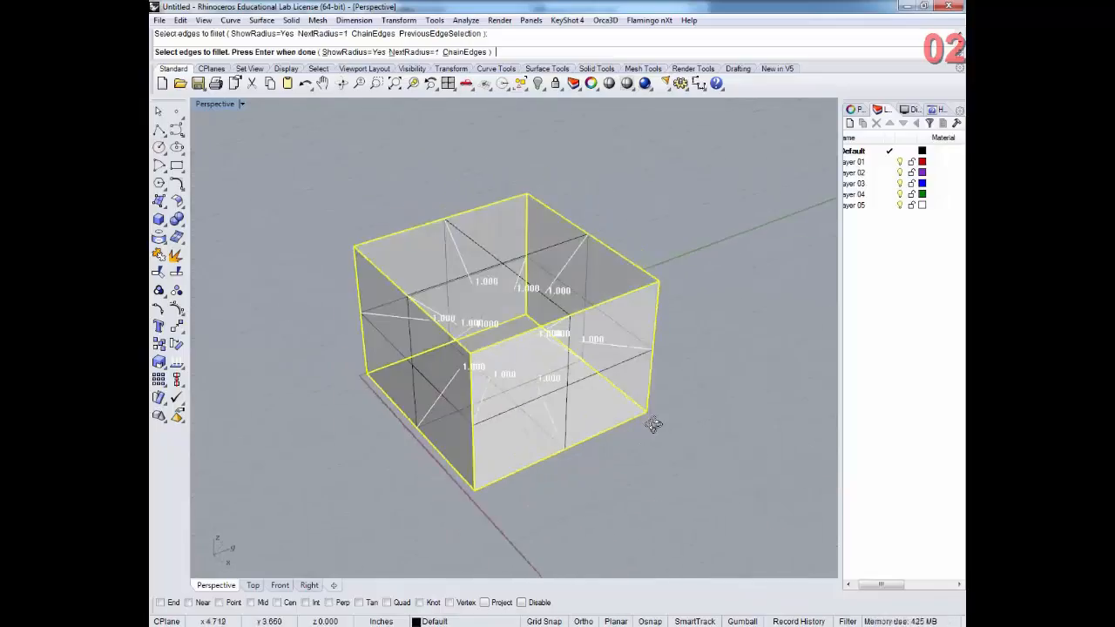
scroll(413, 318, "up", 5)
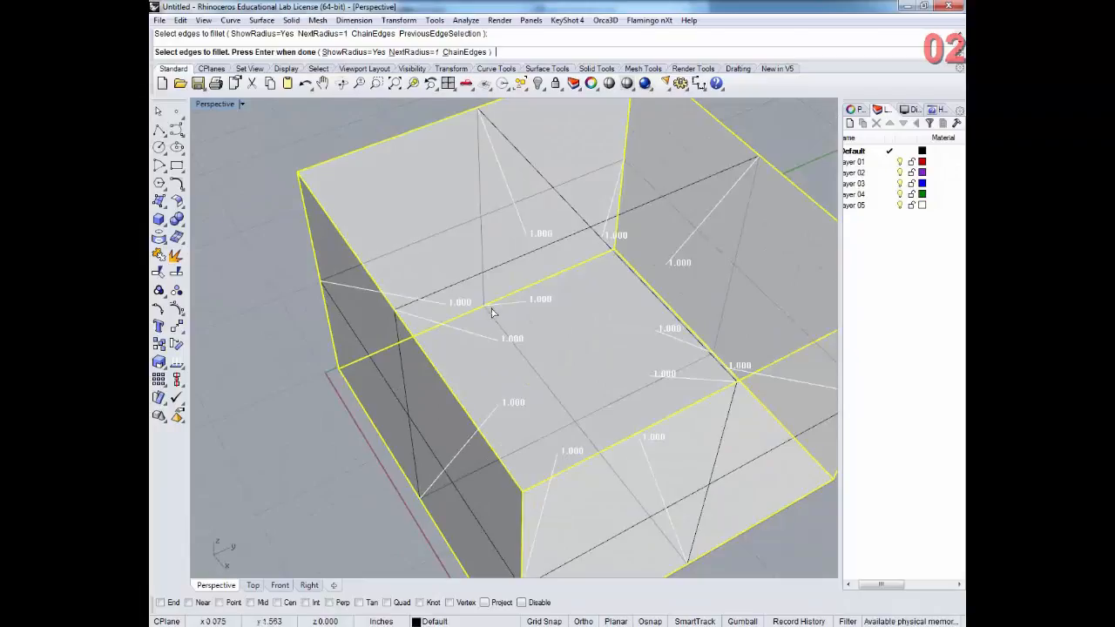
scroll(560, 262, "down", 6)
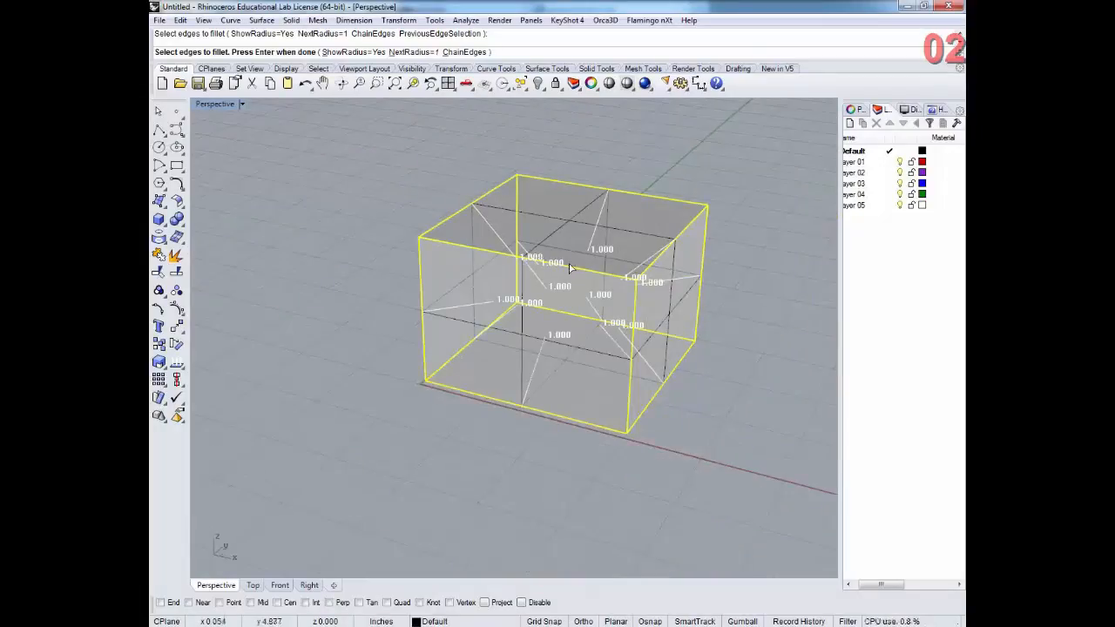
right_click_drag(571, 268, 740, 319)
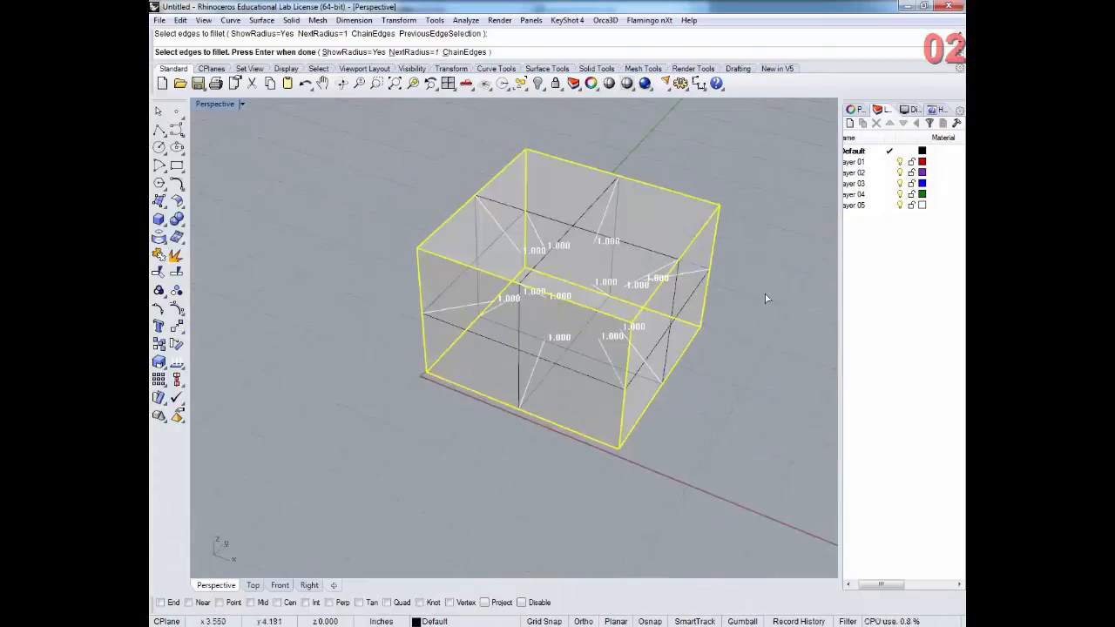
key("Return")
right_click_drag(764, 317, 733, 285)
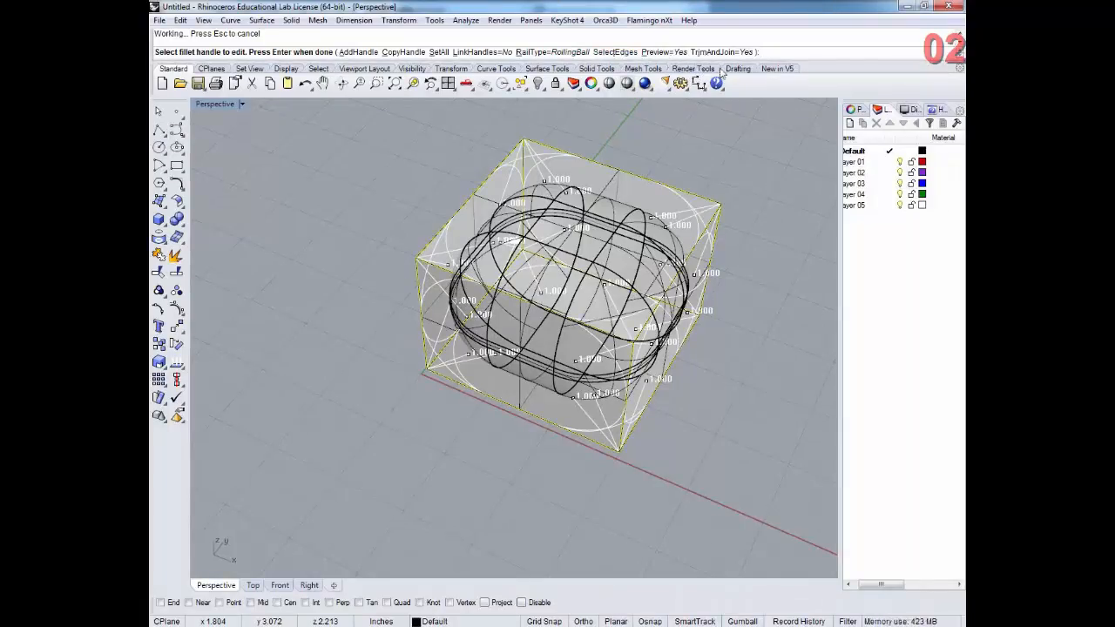
right_click_drag(714, 386, 667, 359)
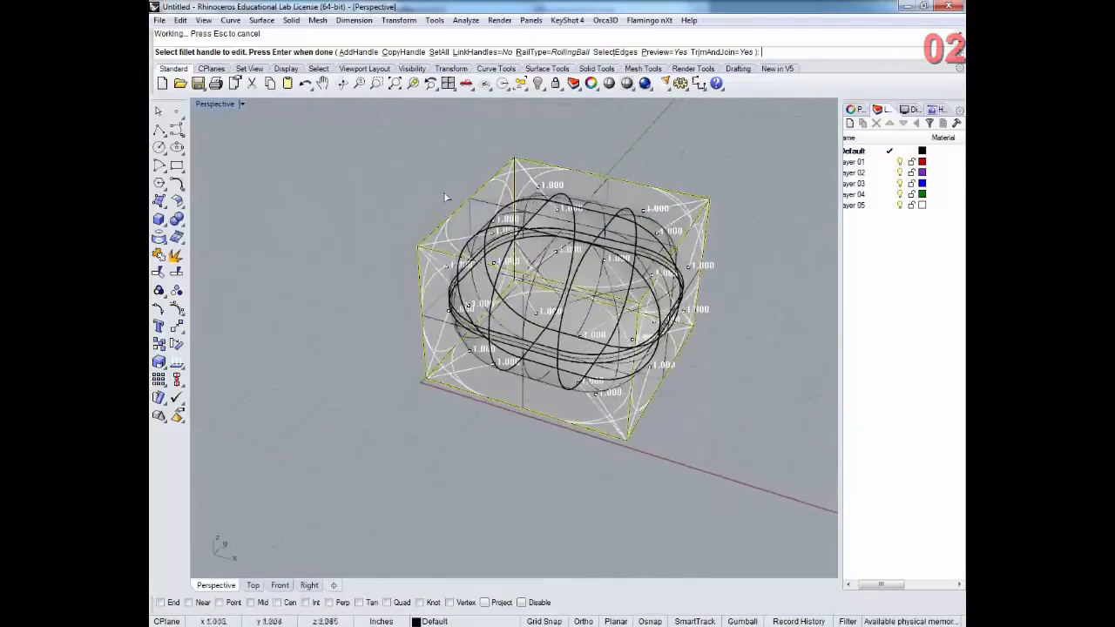
- Set the radius of all fillet handles to 0.5 and apply the fillets to the box
left_click(438, 52)
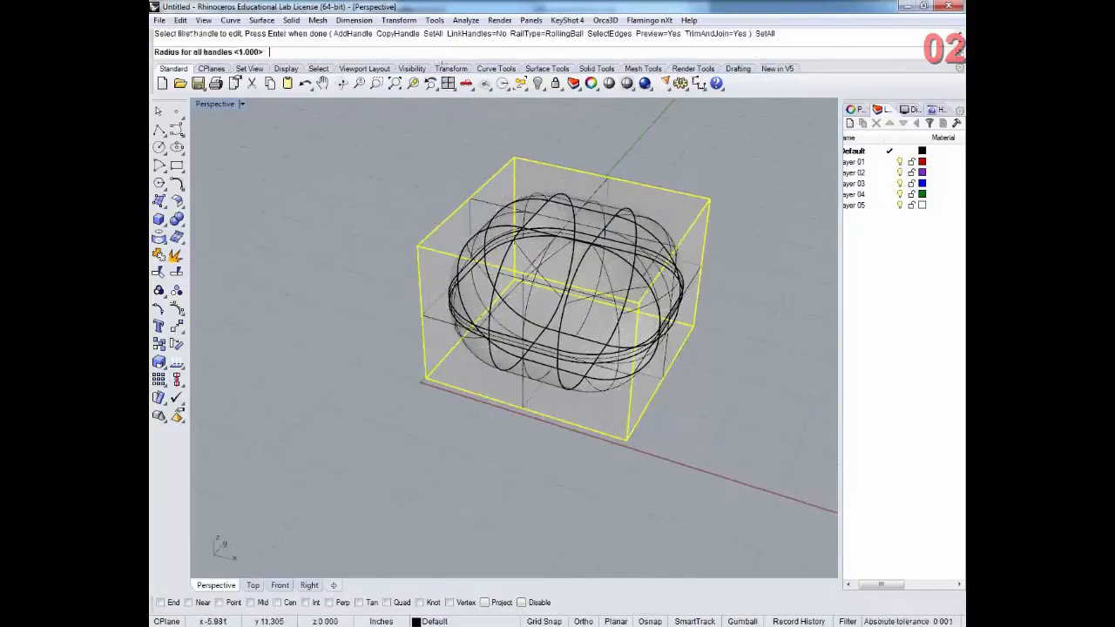
type("0.5")
key("Return")
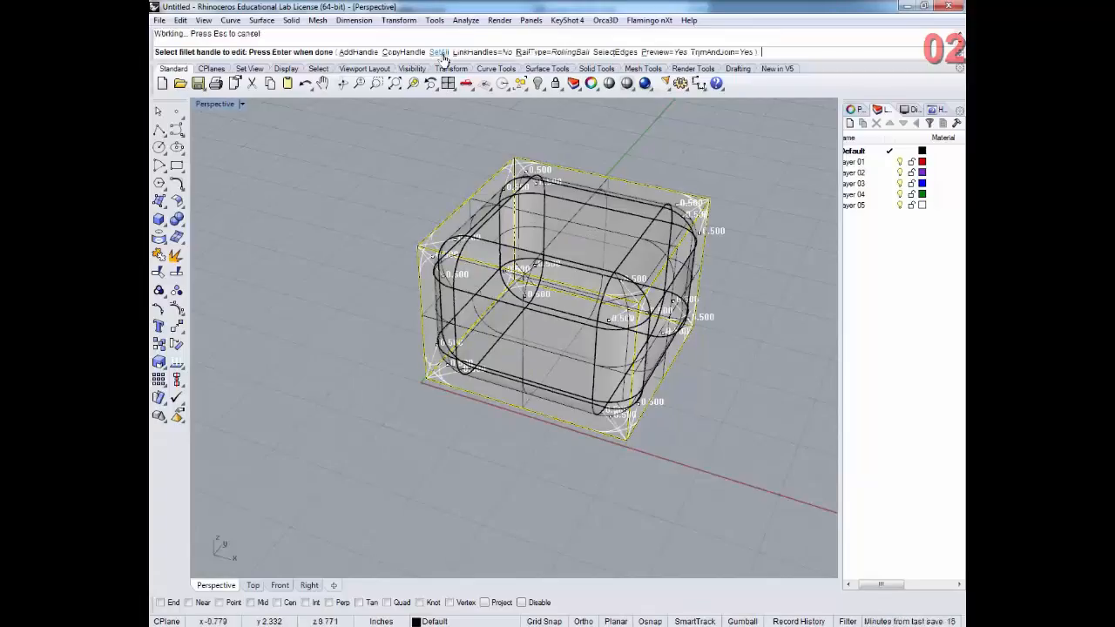
right_click_drag(558, 331, 526, 321)
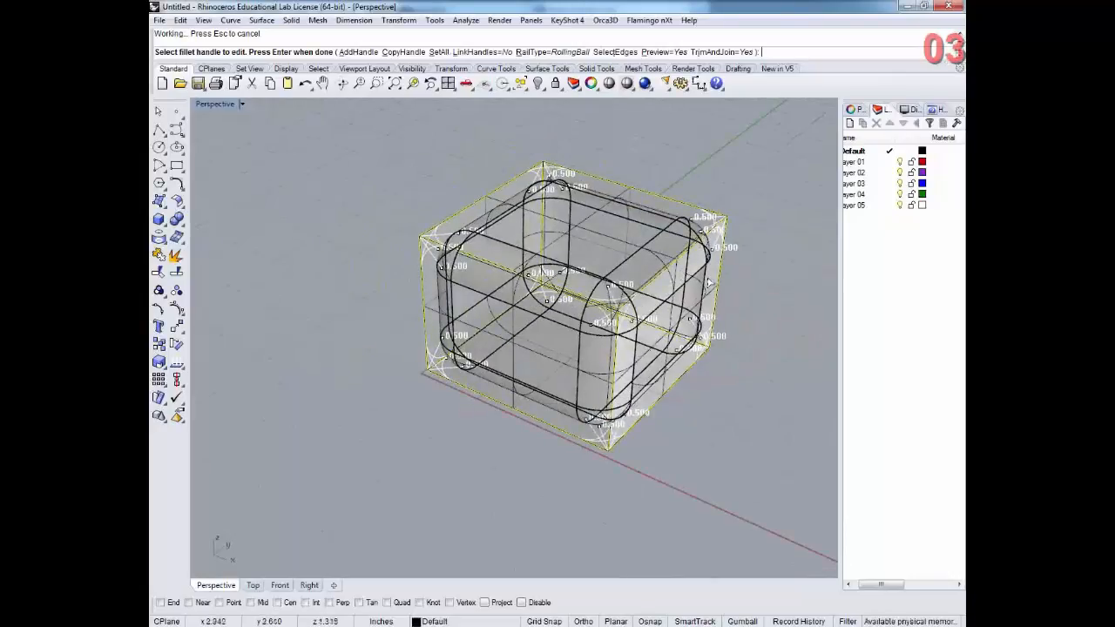
scroll(709, 282, "up", 3)
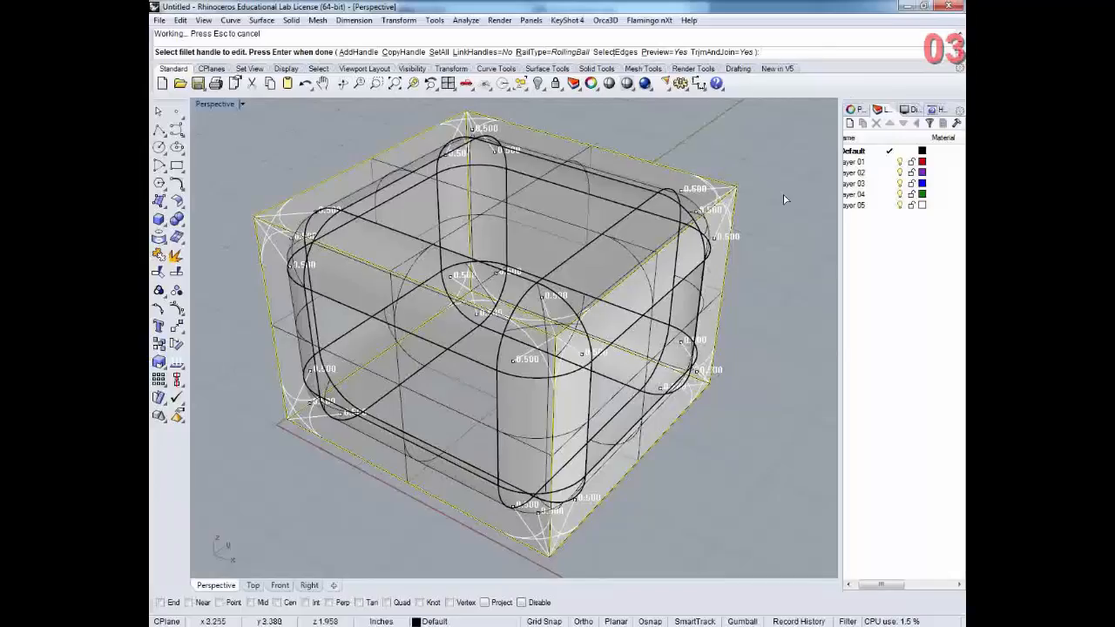
key("Return")
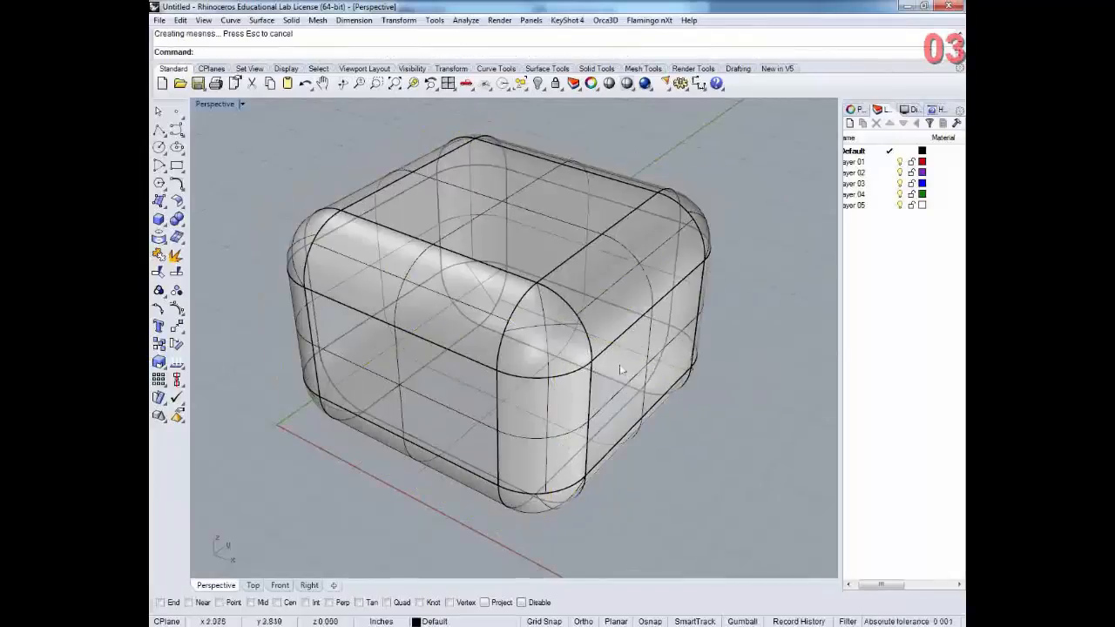
- Inspect the box's rounded corners and edges, and undo the edge fillet
right_click_drag(620, 370, 510, 394)
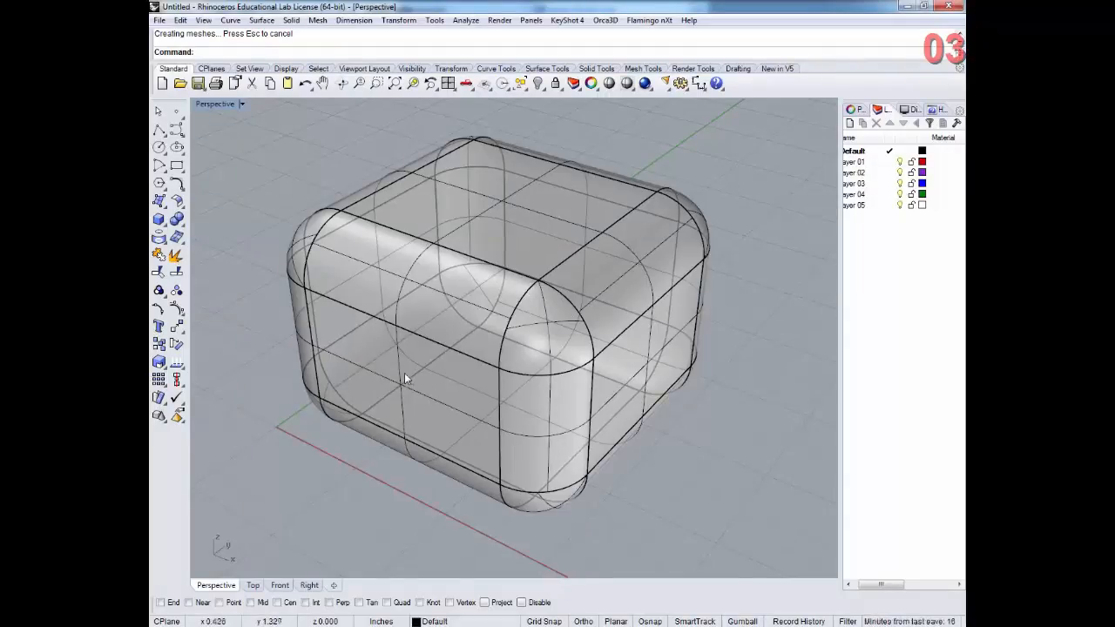
mouse_move(404, 373)
right_mouse_down()
mouse_move(410, 392)
mouse_move(393, 414)
mouse_move(394, 367)
right_mouse_up()
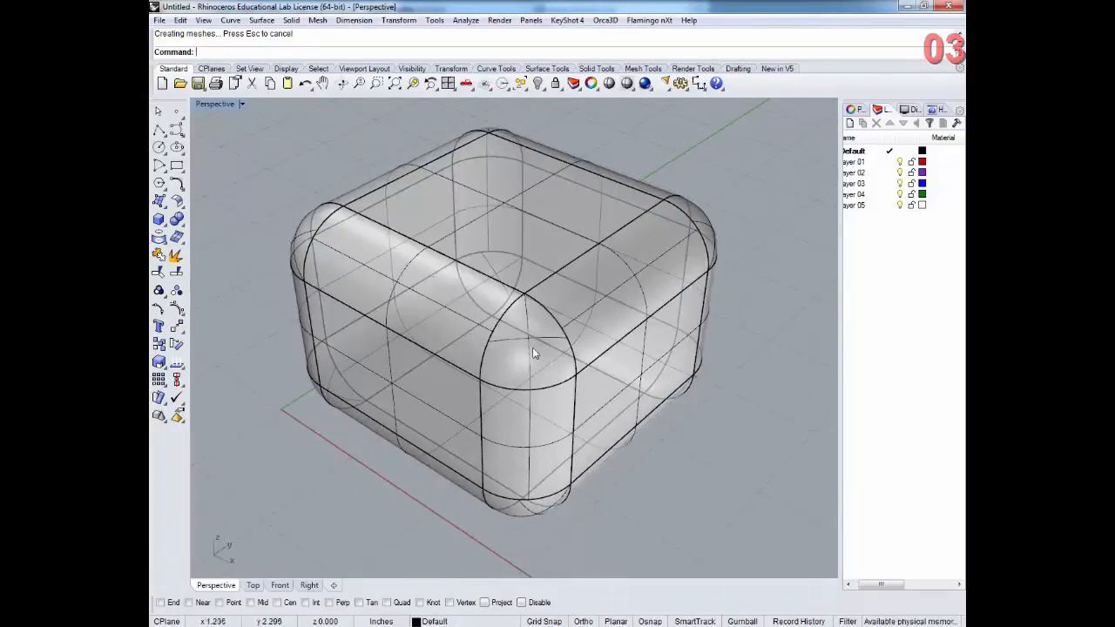
right_click_drag(554, 344, 525, 339)
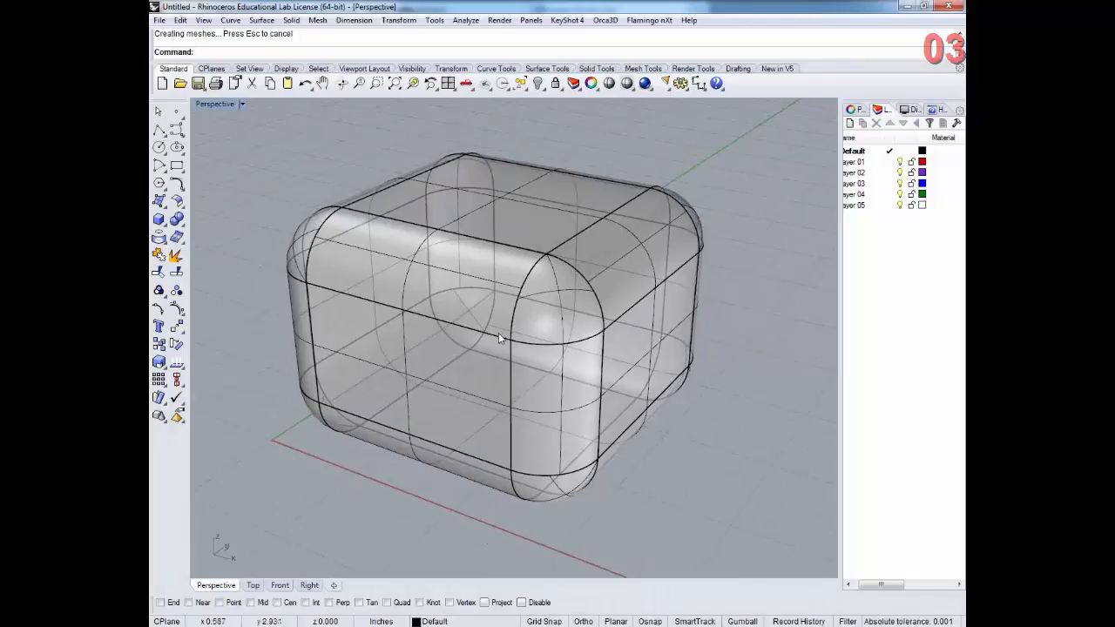
key("ctrl+z")
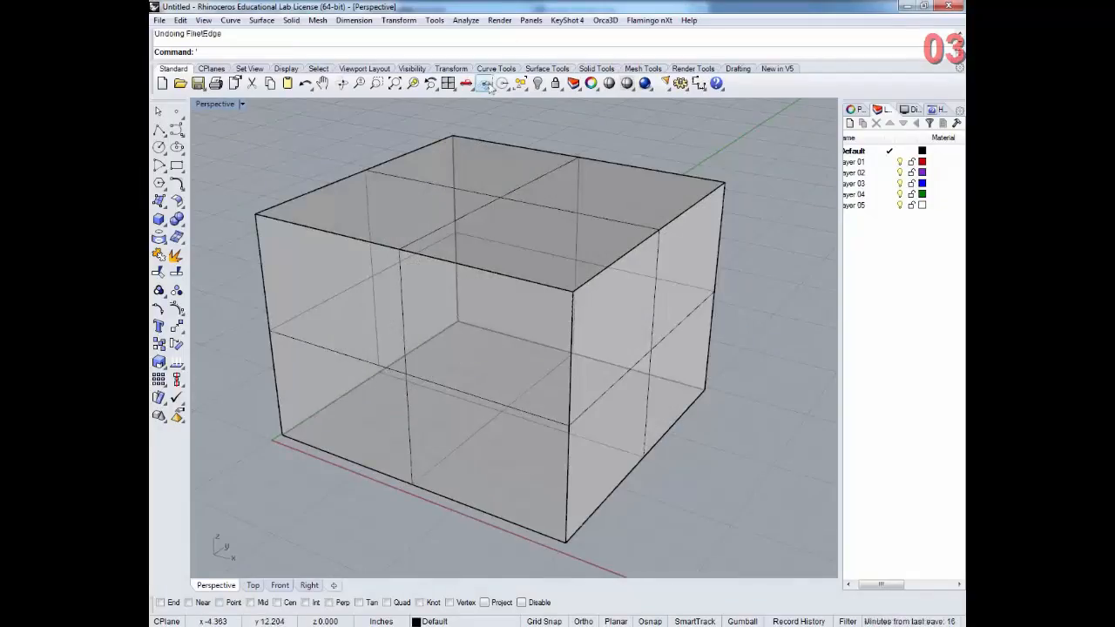
- Run FilletEdge on all edges of the box again, set the next radius to 2, and preview the fillets
key("Return")
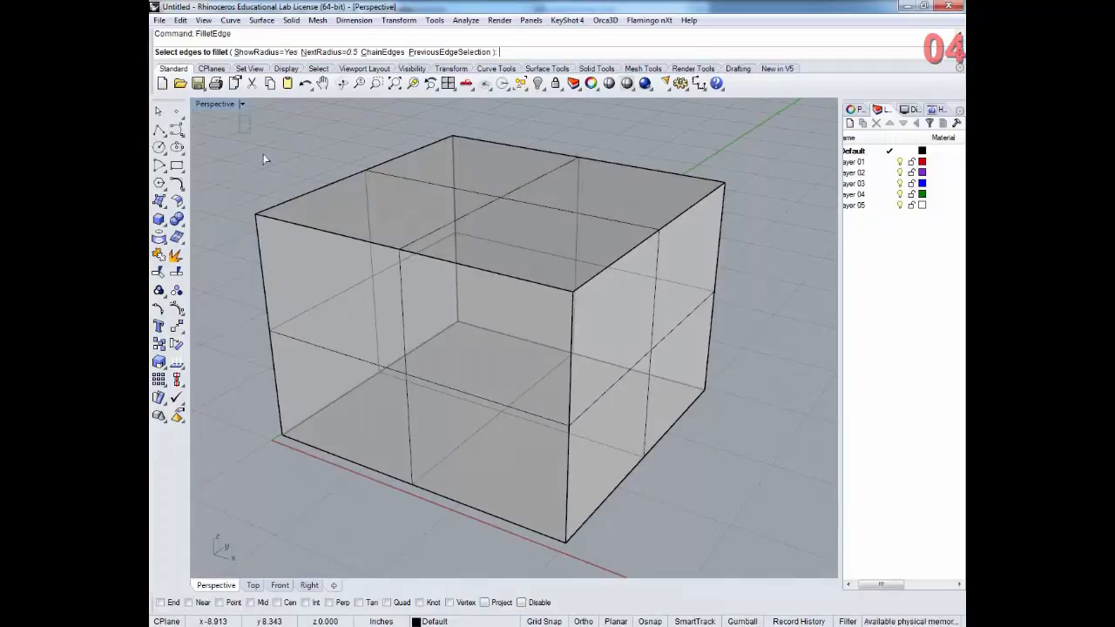
left_click_drag(265, 159, 785, 556)
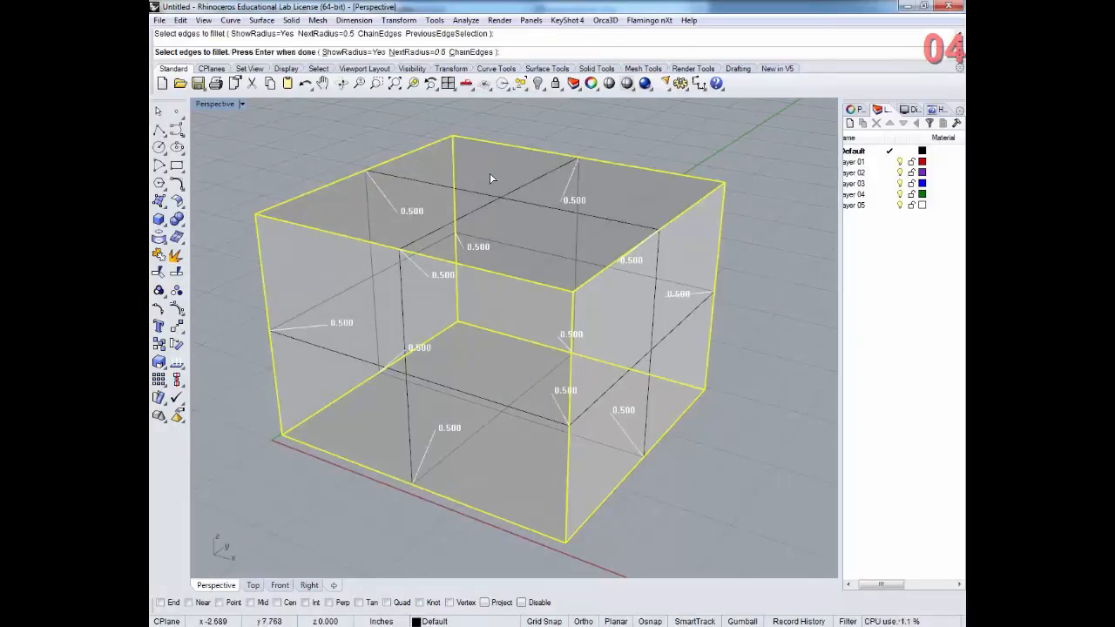
type("2")
key("Return")
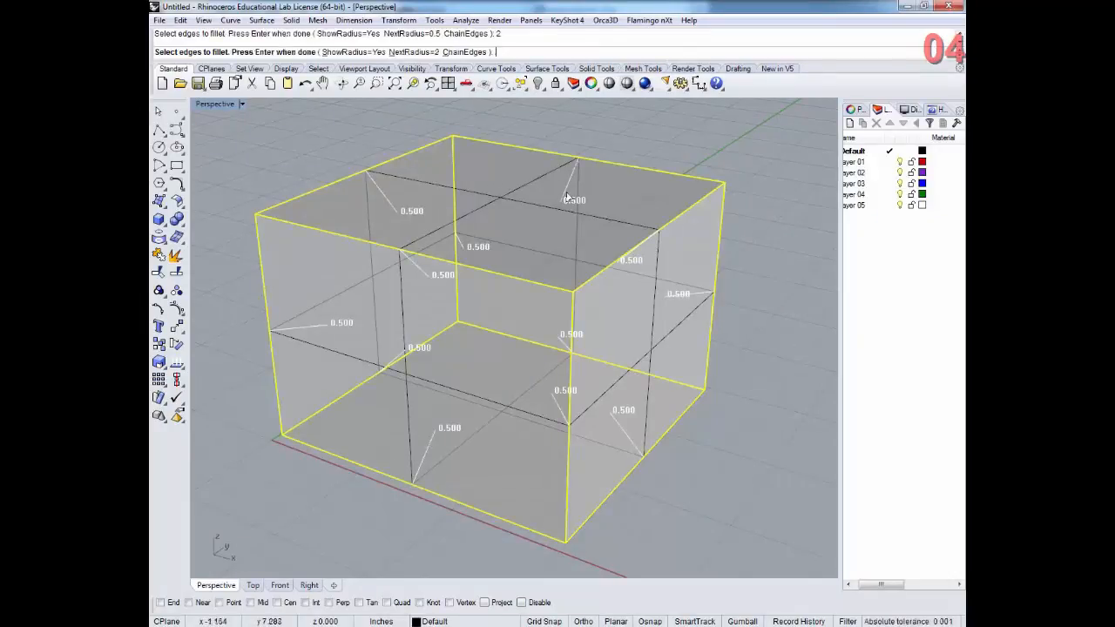
key("Return")
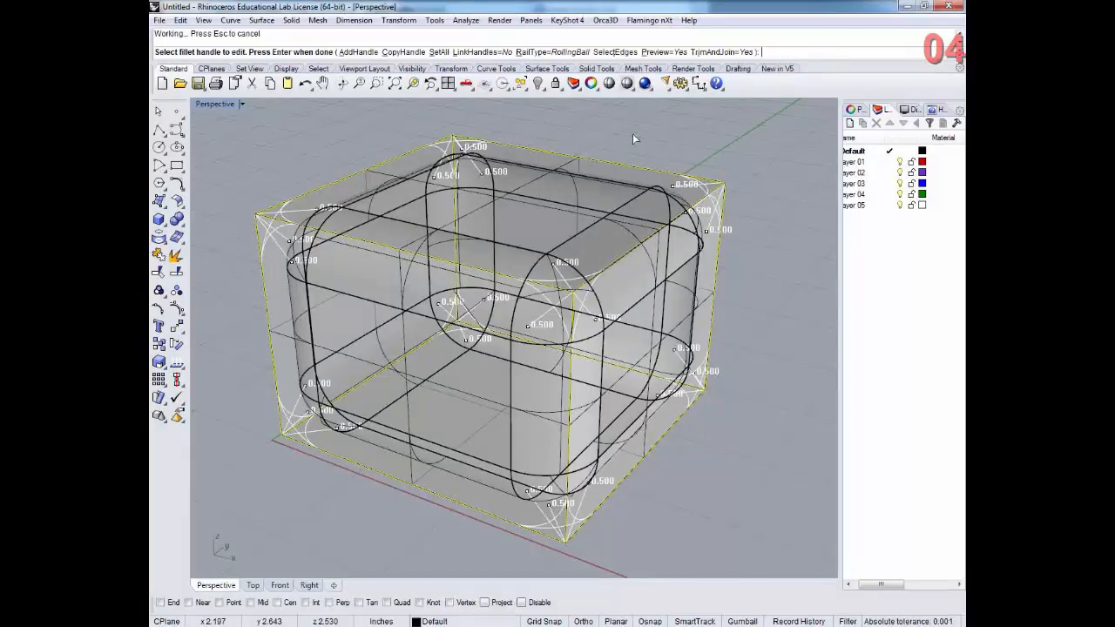
- Try a radius of 2 on all fillet handles and examine the fillet preview near and far
left_click(438, 52)
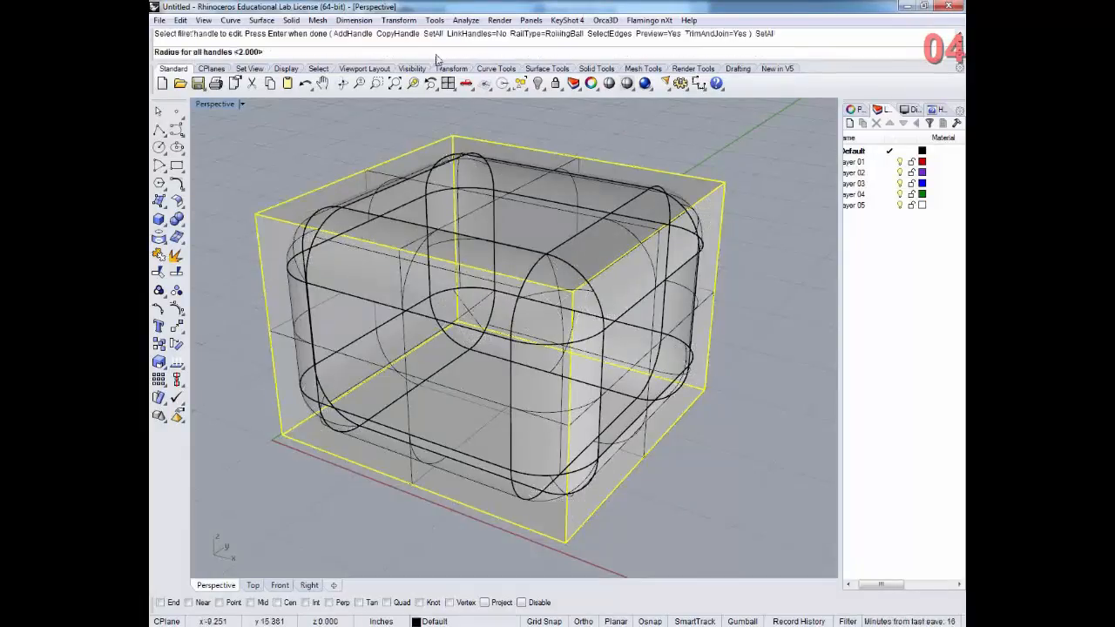
type("8")
key("Return")
scroll(502, 328, "down", 7)
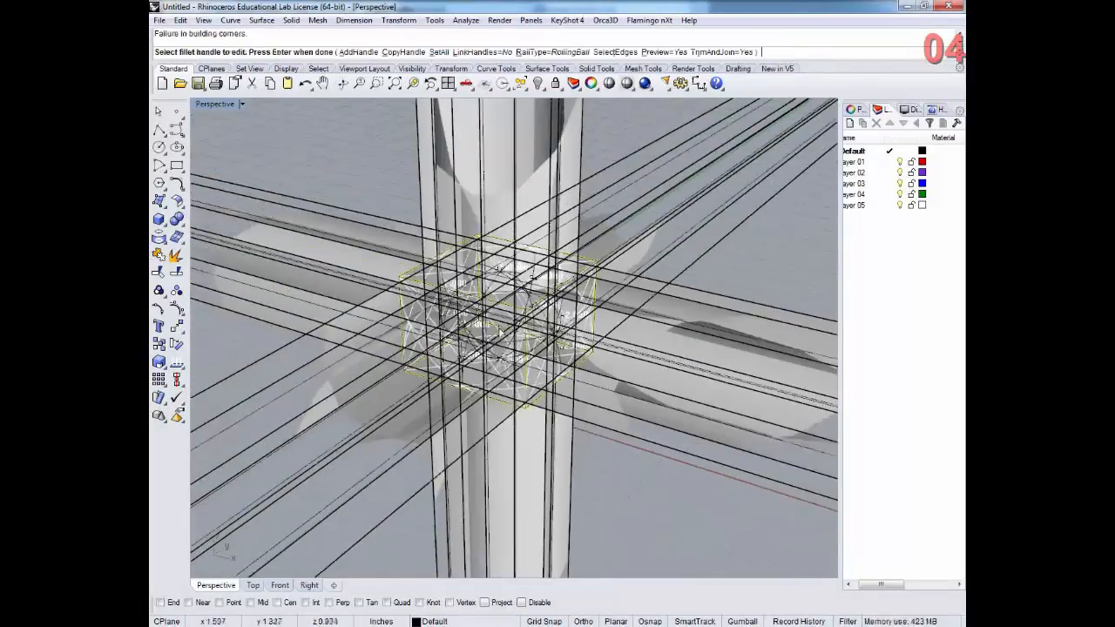
scroll(507, 352, "down", 5)
scroll(507, 352, "up", 4)
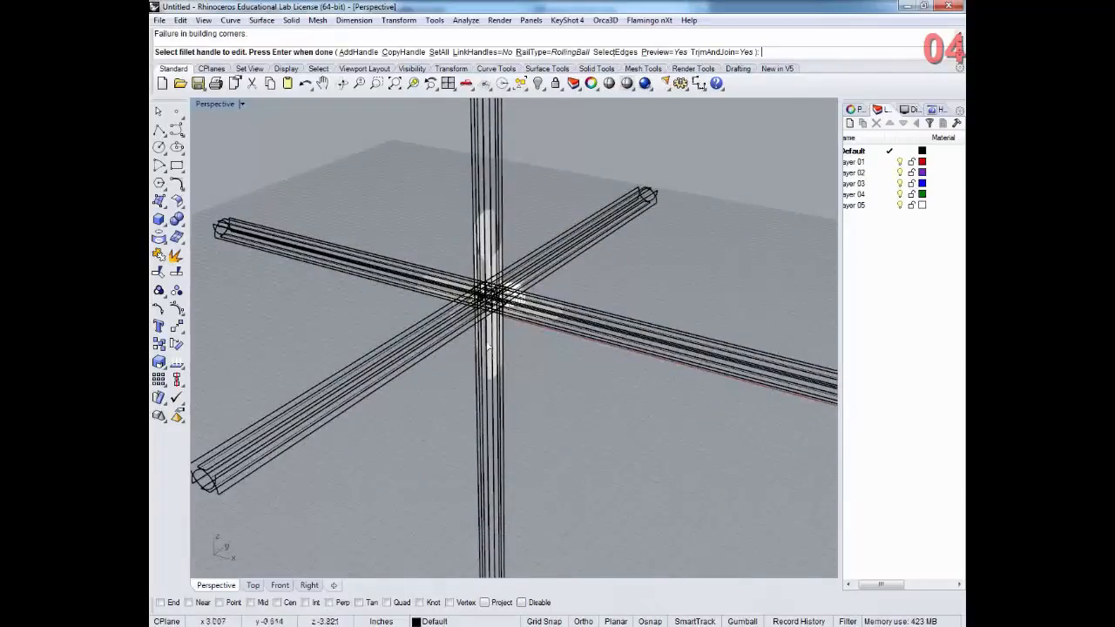
scroll(488, 348, "up", 4)
scroll(492, 291, "up", 4)
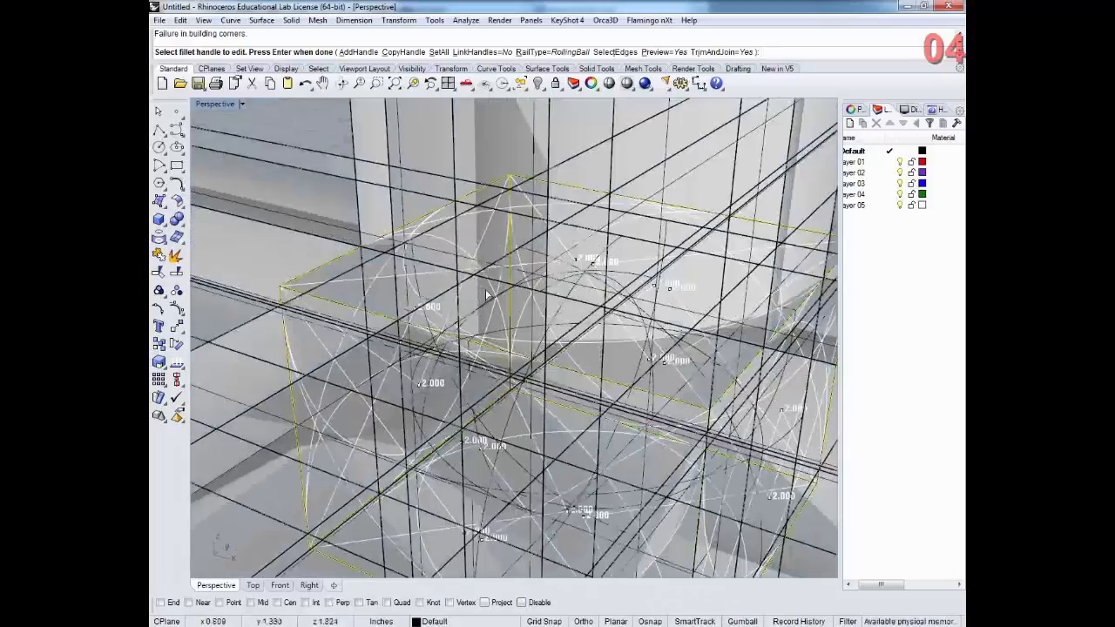
scroll(488, 296, "down", 8)
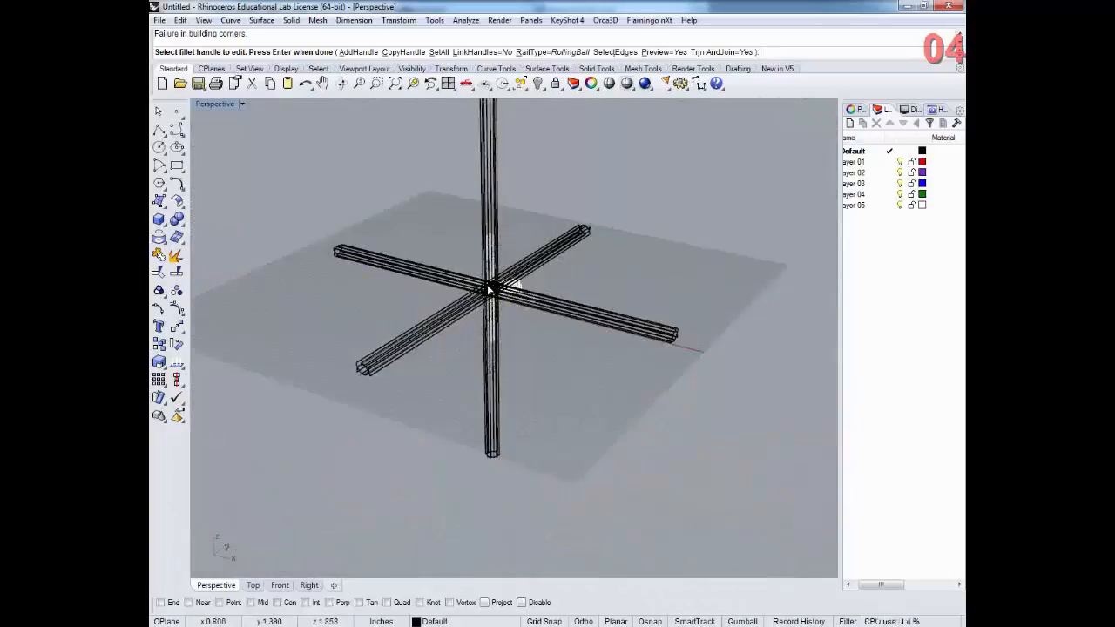
- Set the radius of all fillet handles to 0.5 and examine the fillet preview from several sides of the box
left_click(438, 51)
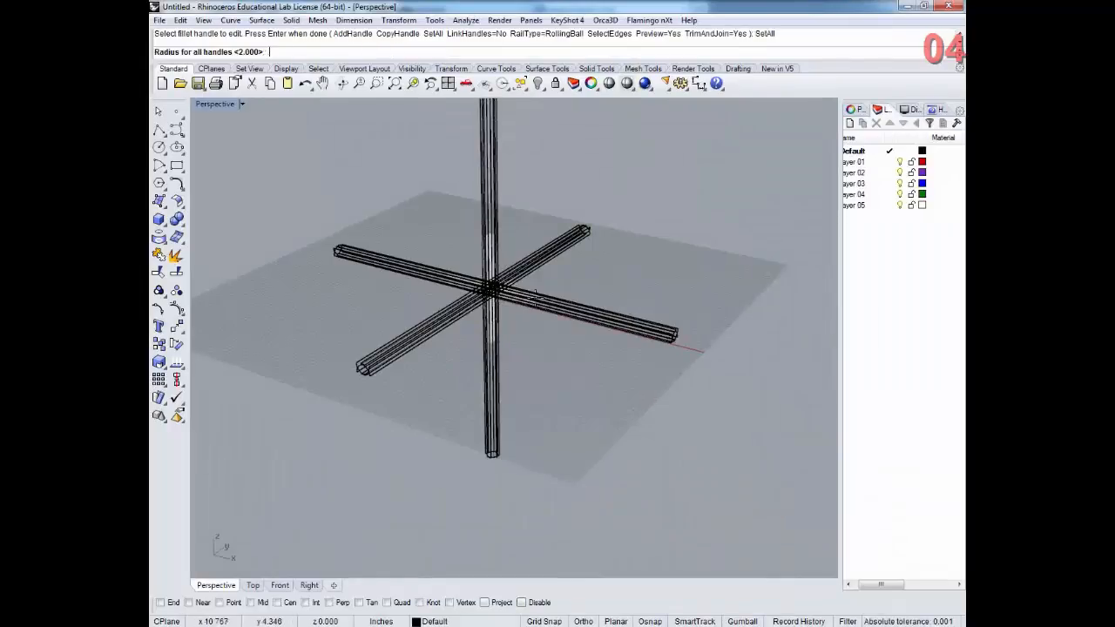
key("Return")
scroll(535, 297, "up", 10)
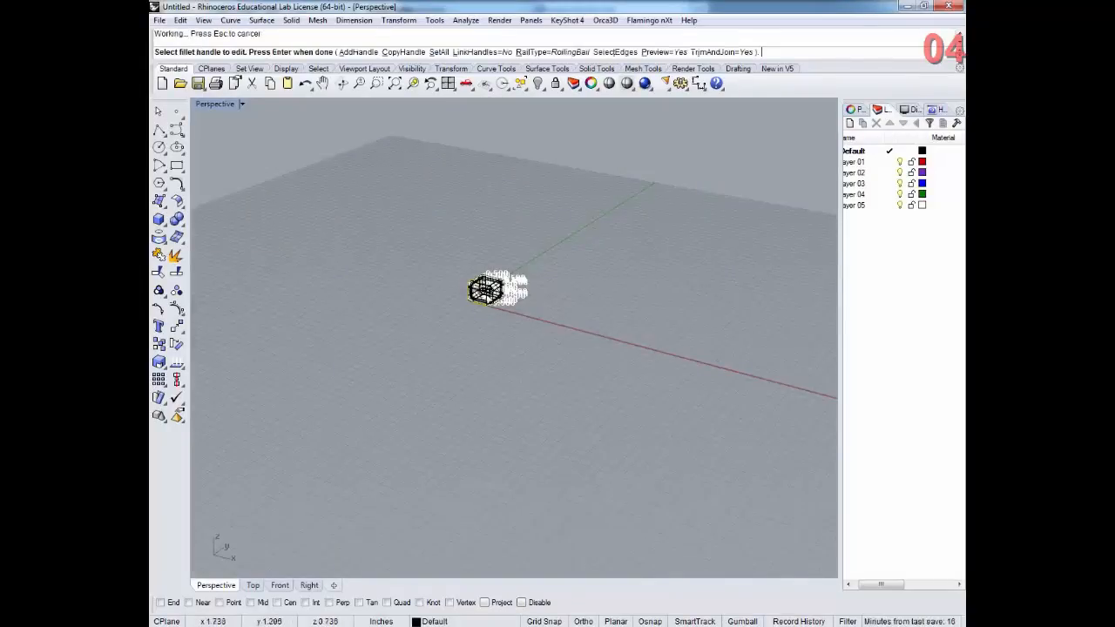
scroll(475, 315, "up", 8)
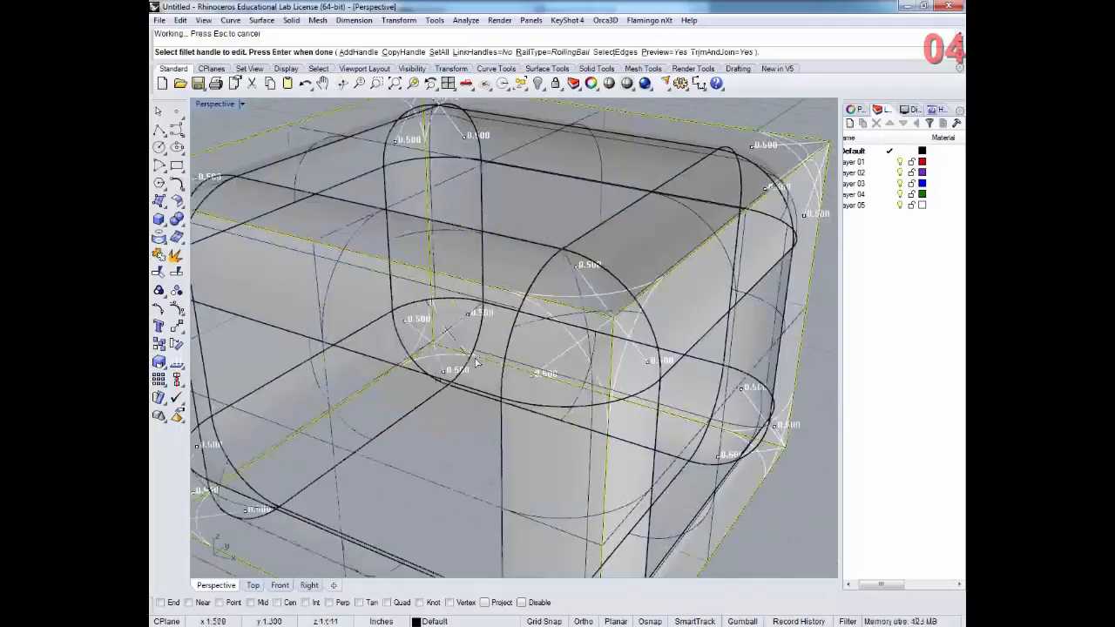
scroll(525, 383, "down", 4)
right_click_drag(525, 384, 773, 314)
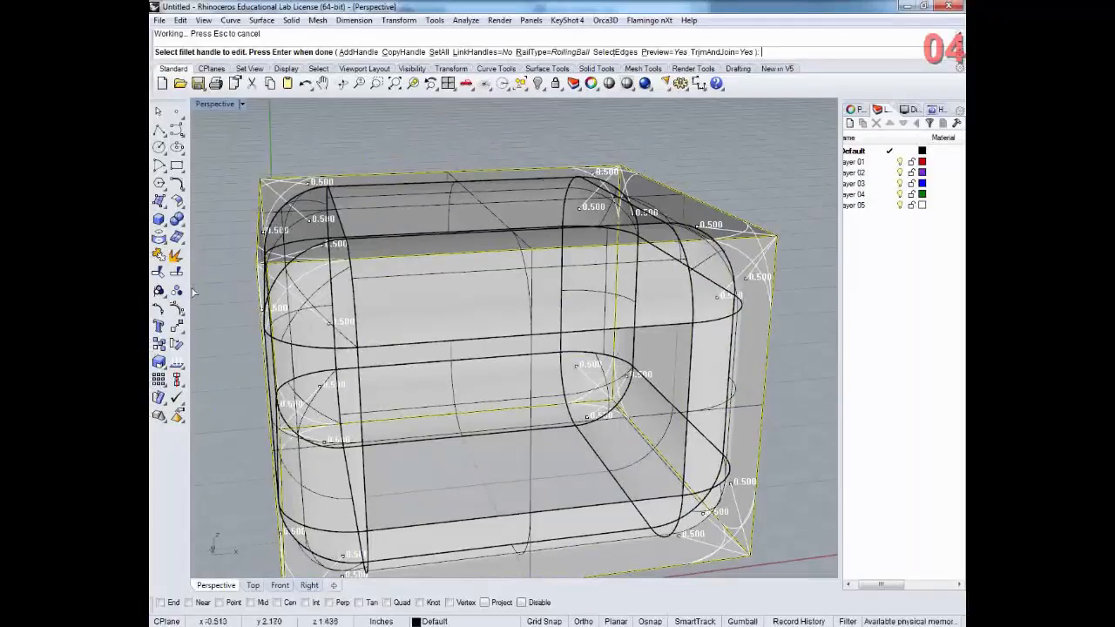
right_click_drag(782, 305, 484, 317)
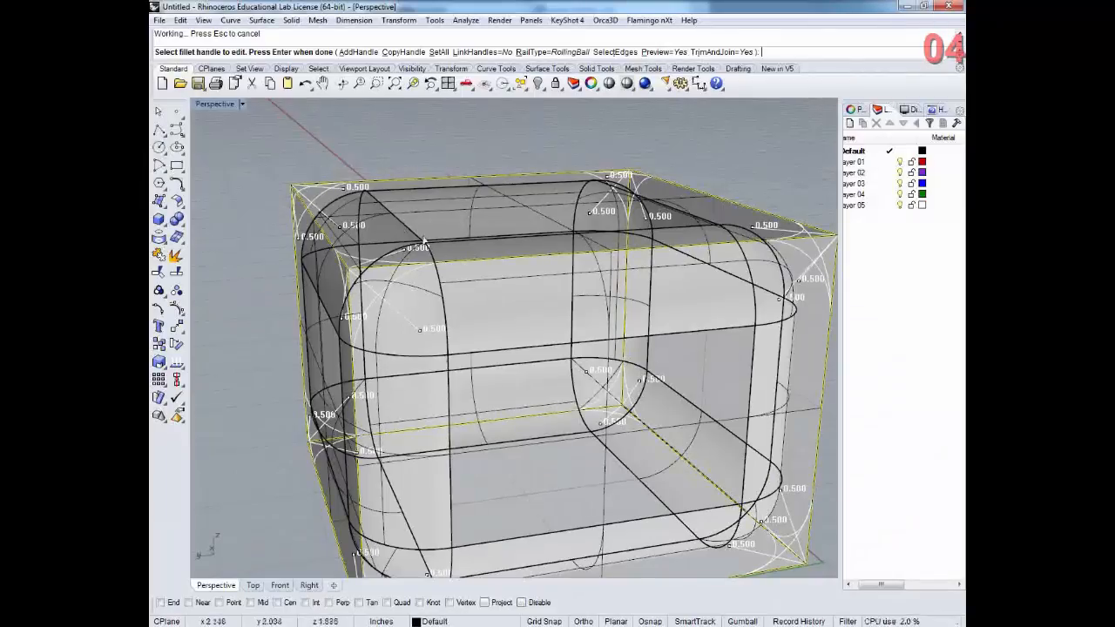
mouse_move(398, 393)
right_mouse_down()
mouse_move(430, 354)
mouse_move(413, 375)
mouse_move(378, 383)
right_mouse_up()
scroll(412, 375, "down", 3)
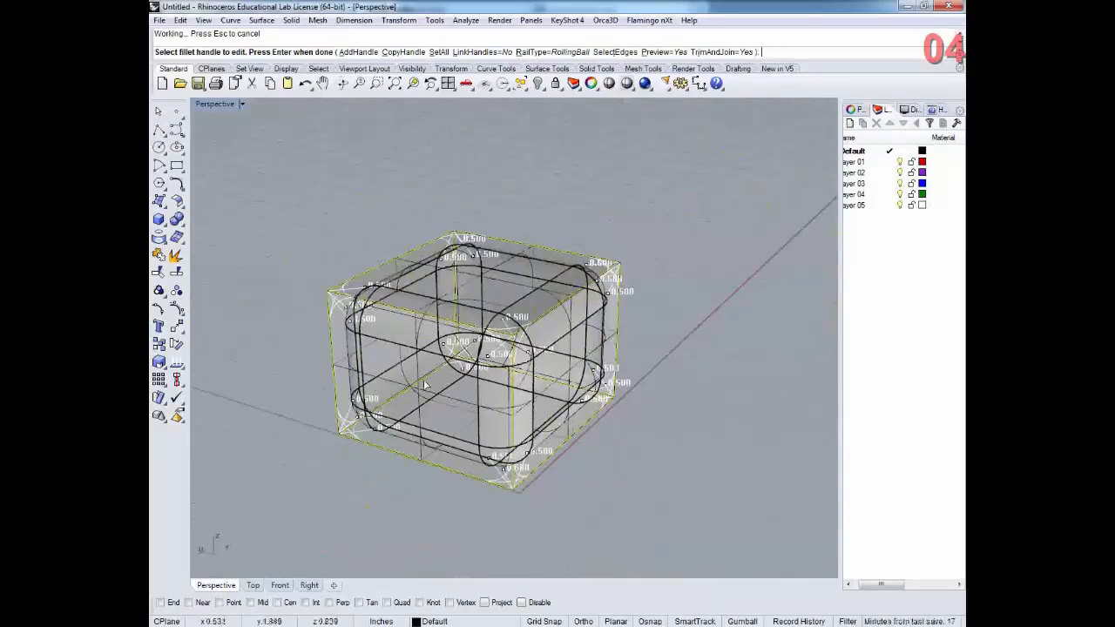
- Apply the 0.5 fillets to all edges of the box and undo the edge fillet
key("Return")
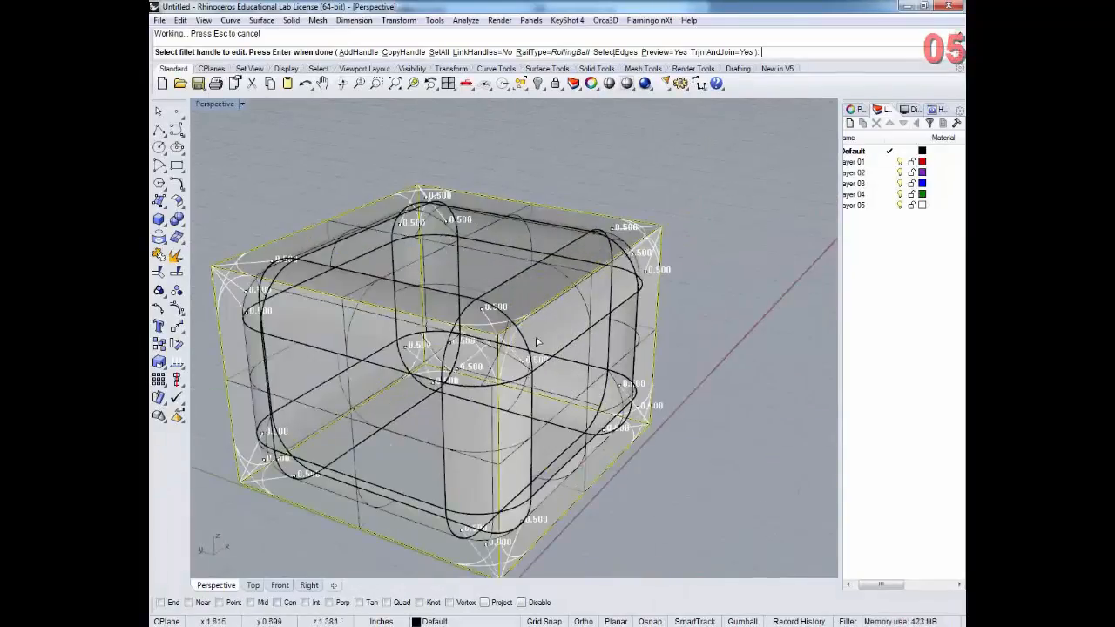
scroll(518, 351, "up", 2)
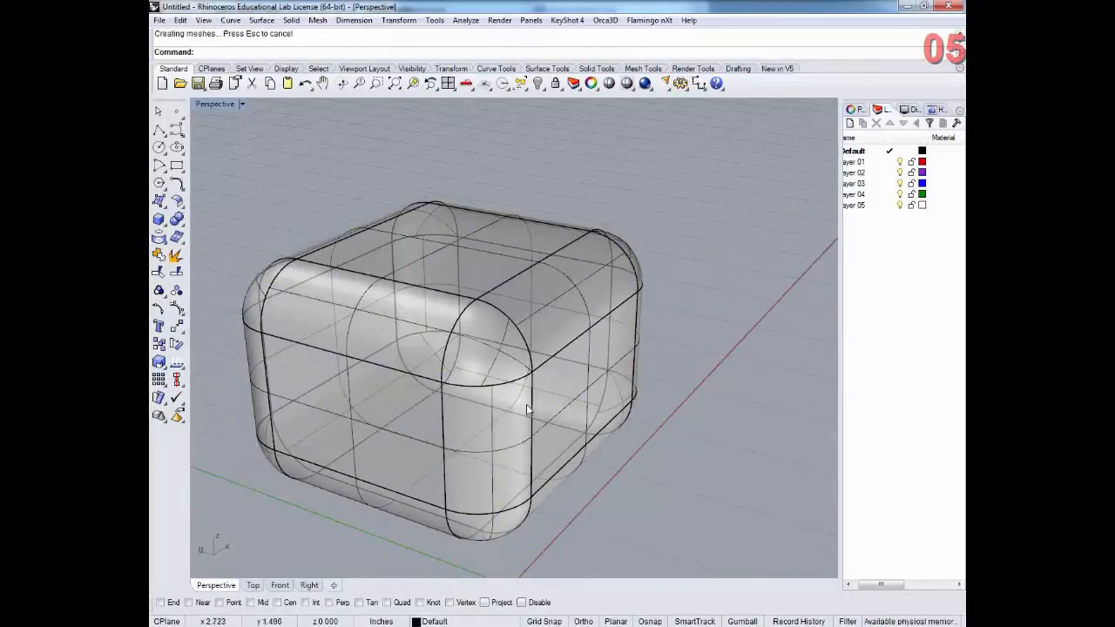
key("ctrl+z")
- Start FilletEdge and select only the four vertical edges of the box
right_click_drag(552, 410, 548, 386)
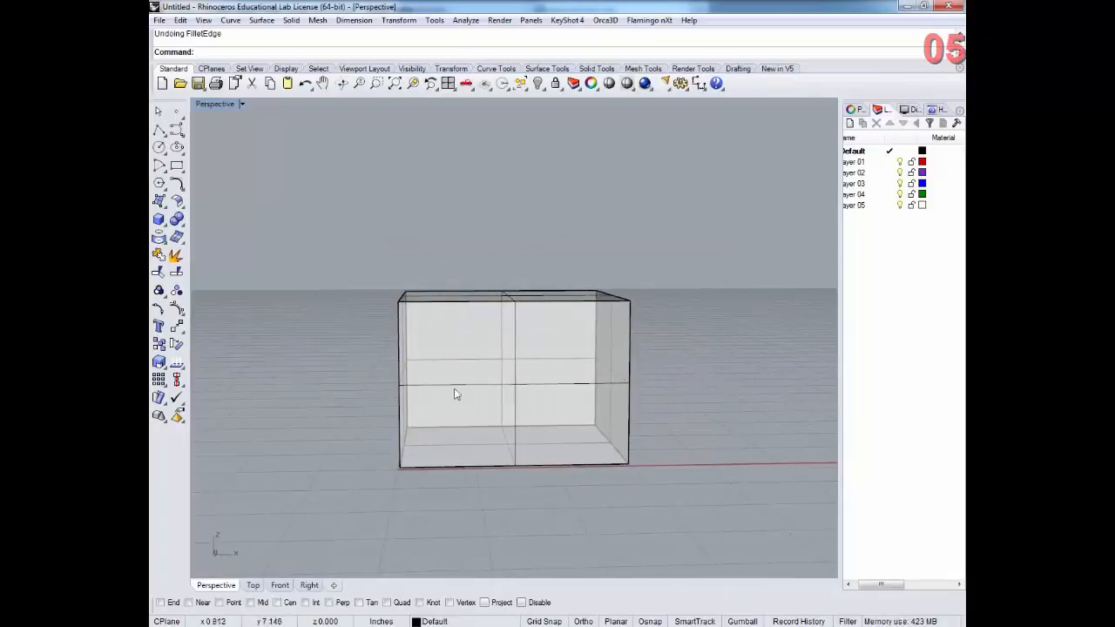
right_click(554, 164)
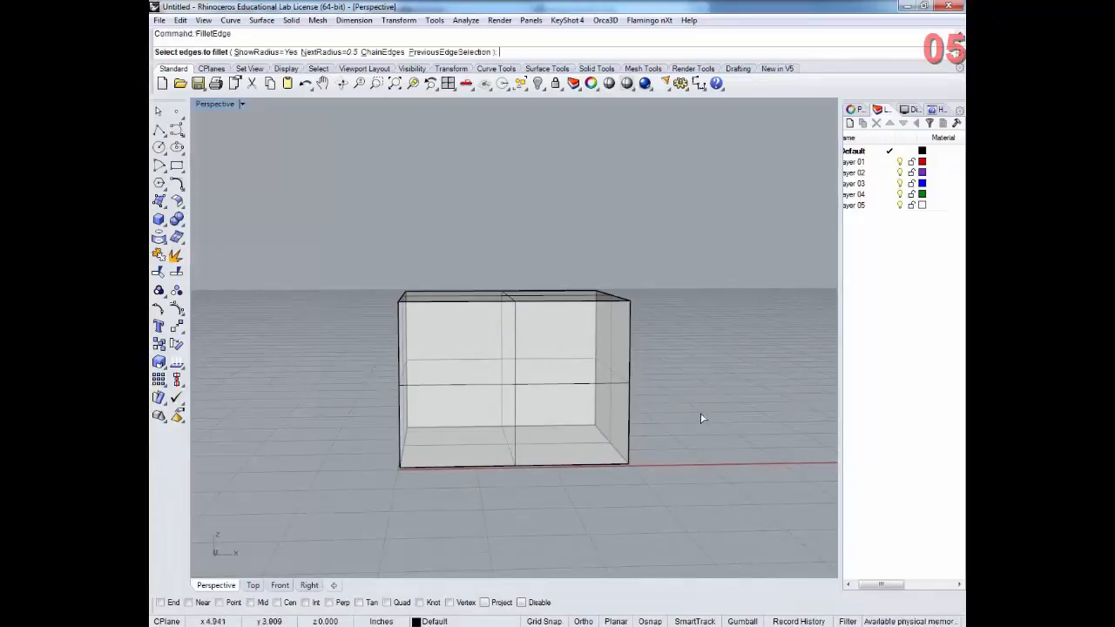
left_click_drag(341, 337, 342, 337)
right_click_drag(717, 416, 612, 489)
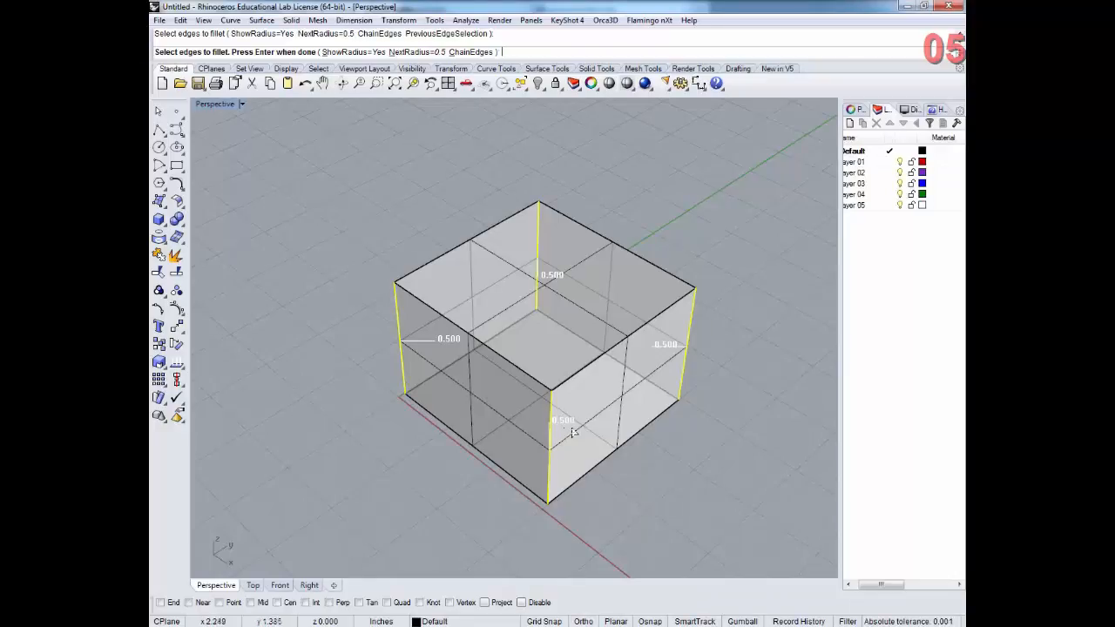
right_click_drag(566, 432, 498, 404)
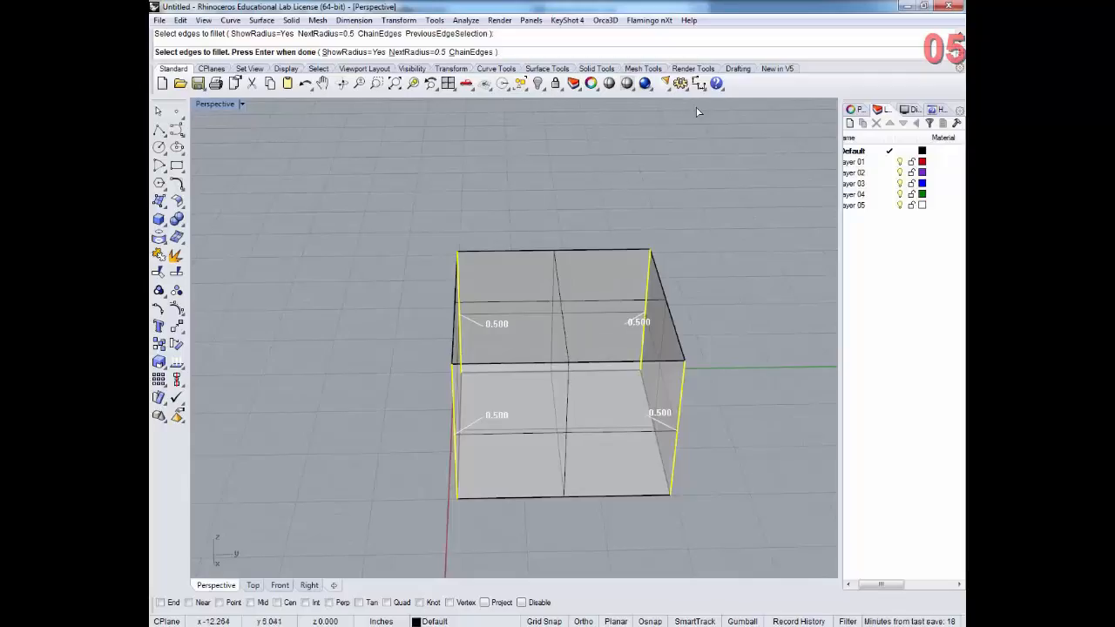
- Set the next fillet radius to 1 and preview the fillets on the four vertical edges
left_click(417, 52)
type("1")
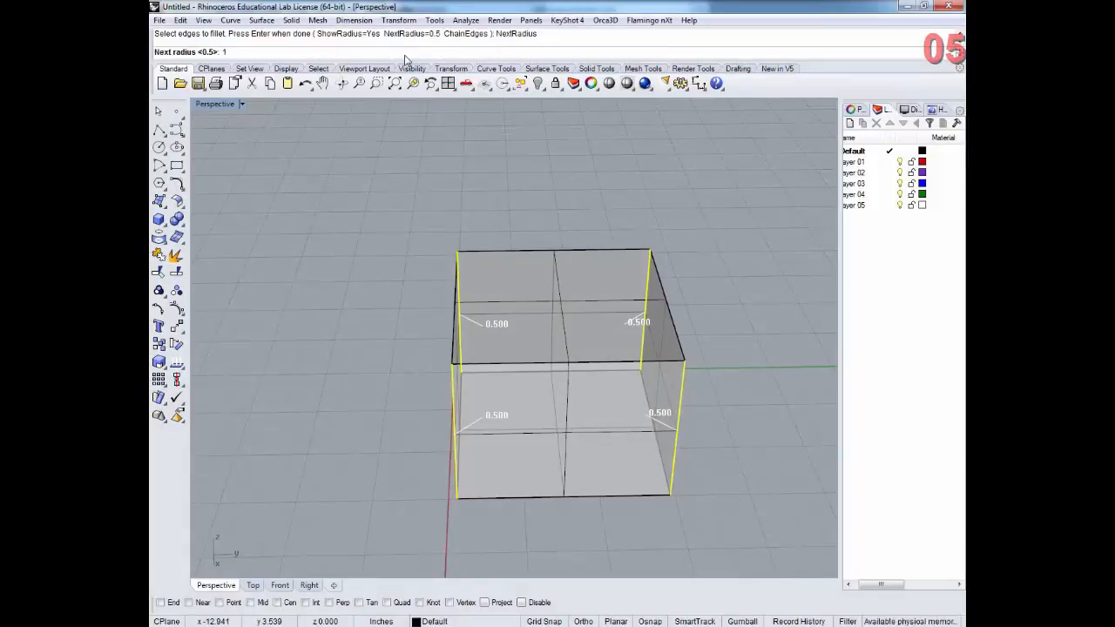
key("Return")
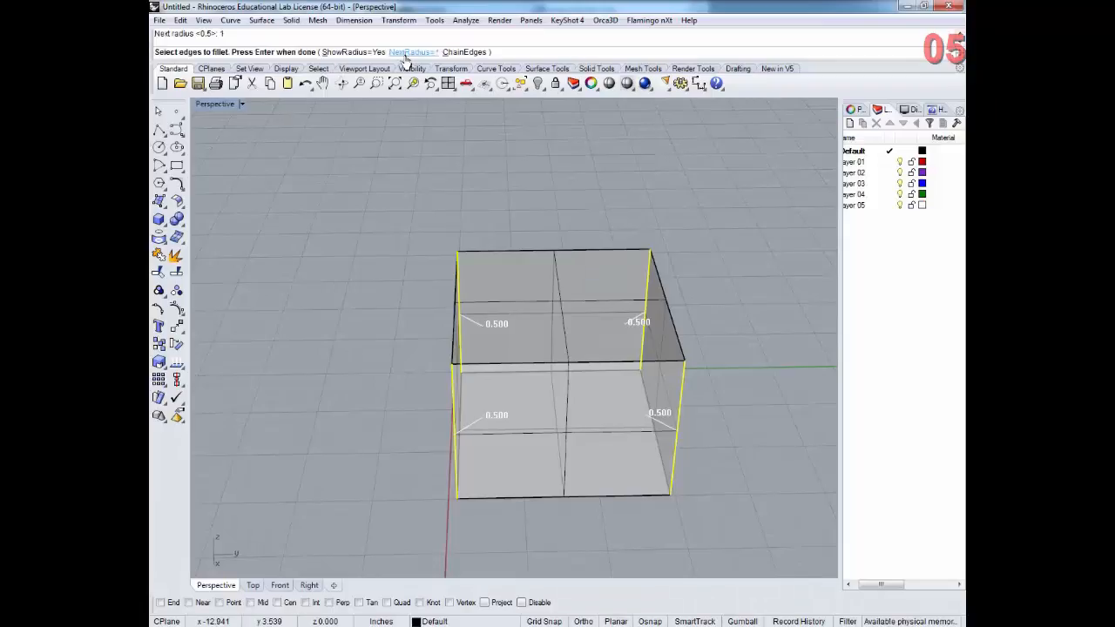
key("Return")
right_click_drag(530, 386, 484, 57)
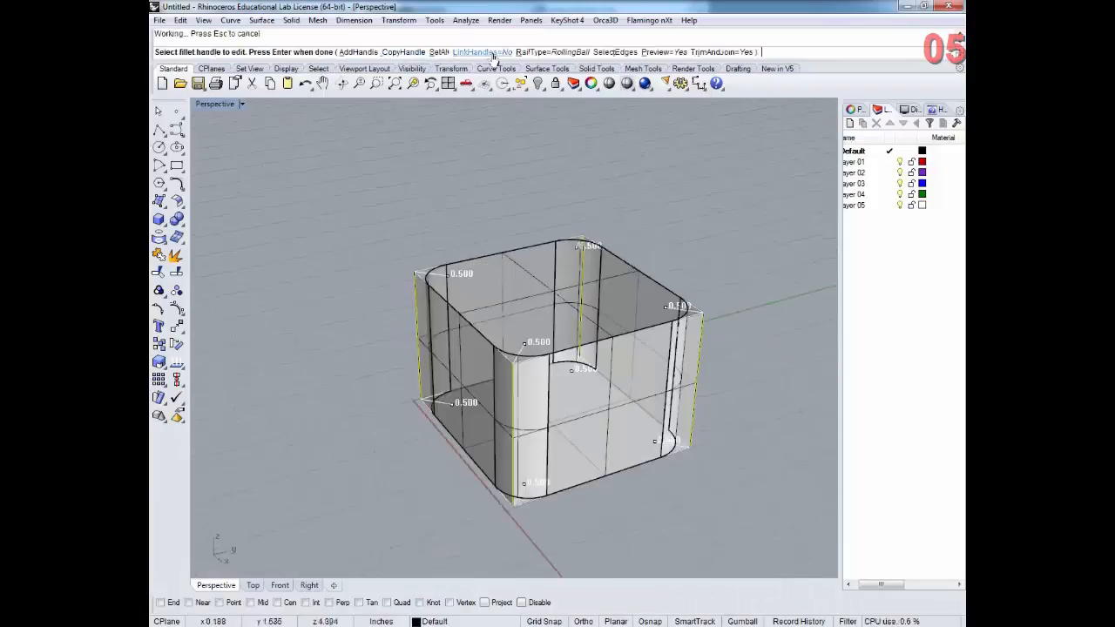
- Set the radius of all vertical-edge fillet handles to 1 and view the preview
left_click(440, 52)
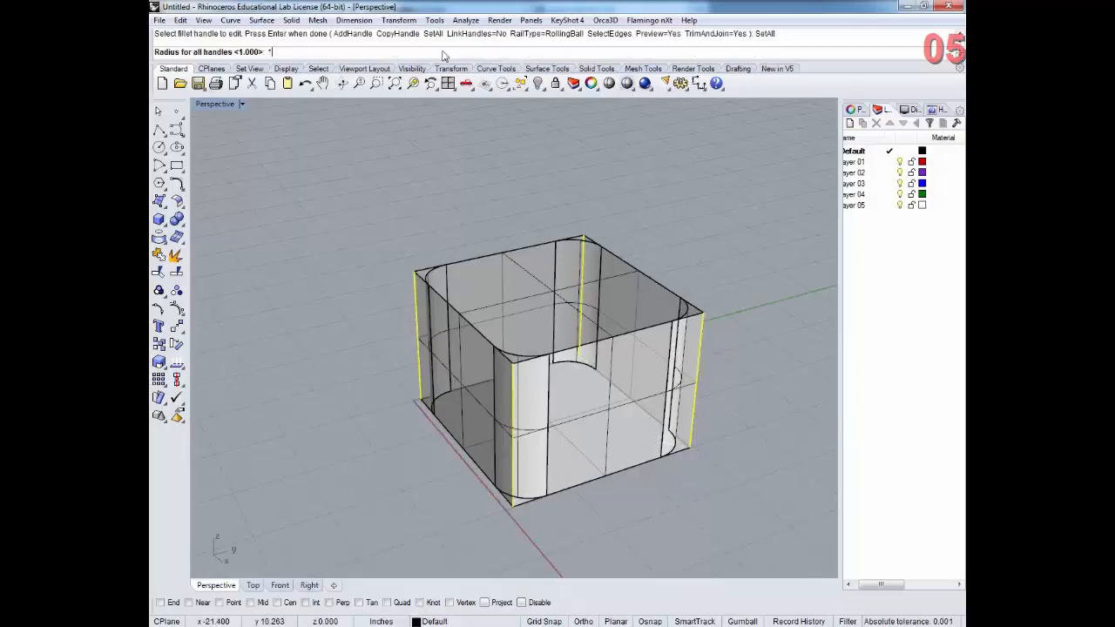
key("Return")
right_click_drag(558, 409, 364, 405)
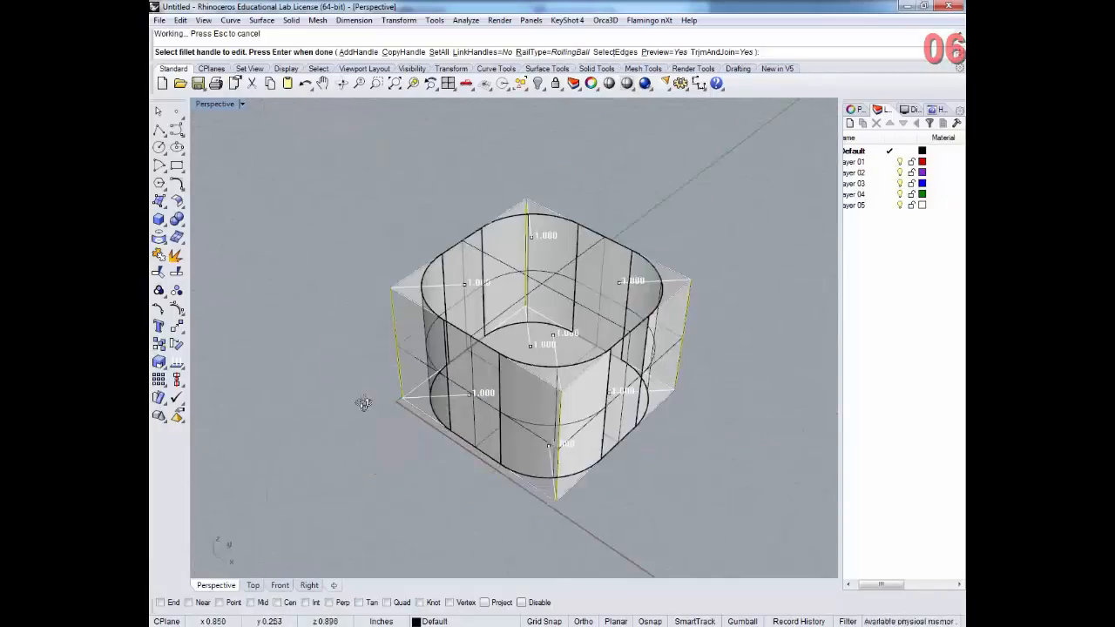
- Try a radius of 2 on all vertical-edge fillet handles and examine the overlapping fillet surfaces
left_click(438, 52)
type("2")
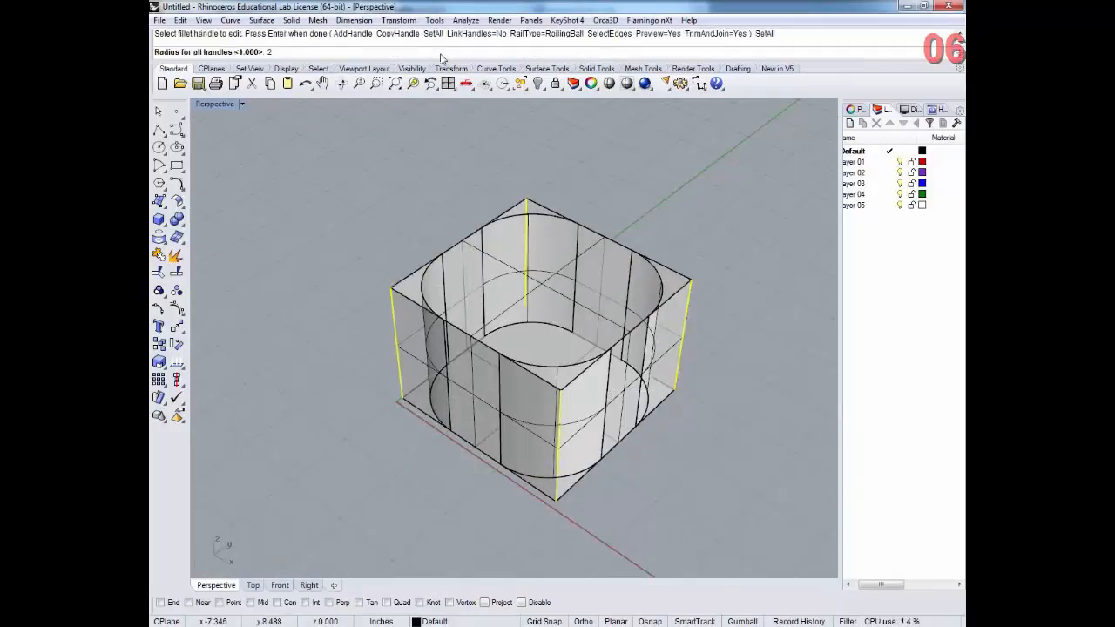
key("Return")
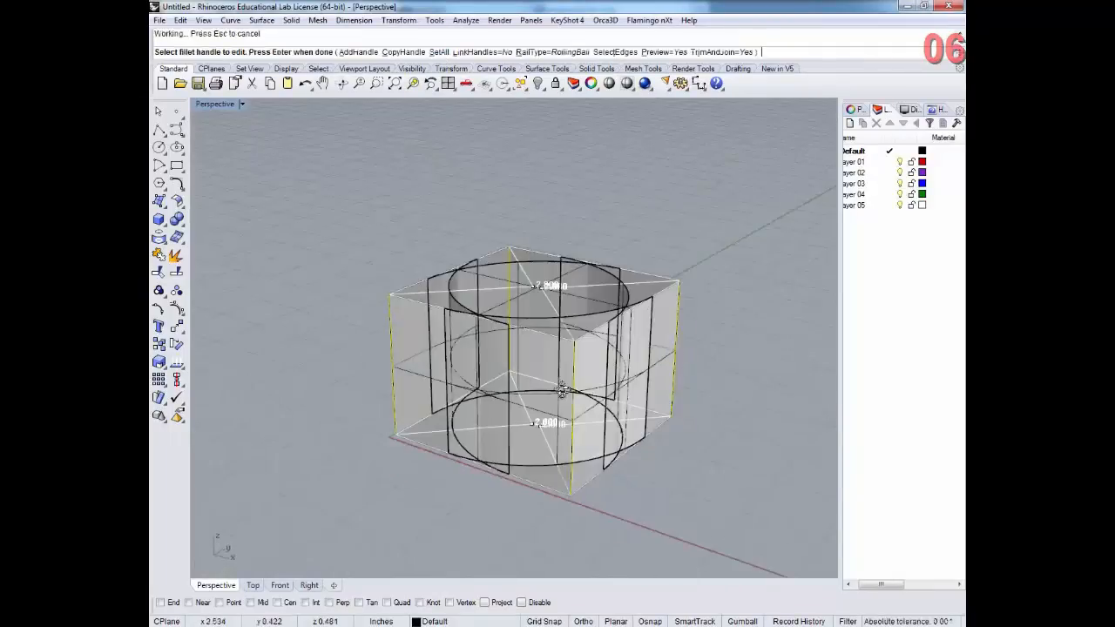
right_click_drag(562, 390, 570, 416)
scroll(571, 416, "up", 2)
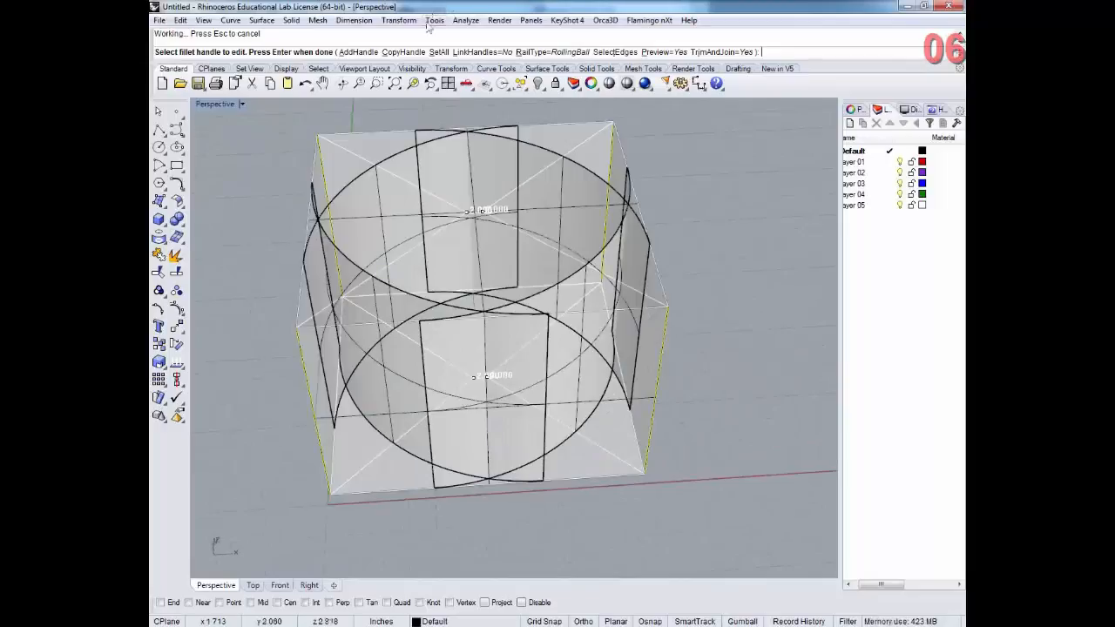
- Return the radius of all fillet handles to 1 and apply the fillets to the vertical edges
left_click(439, 53)
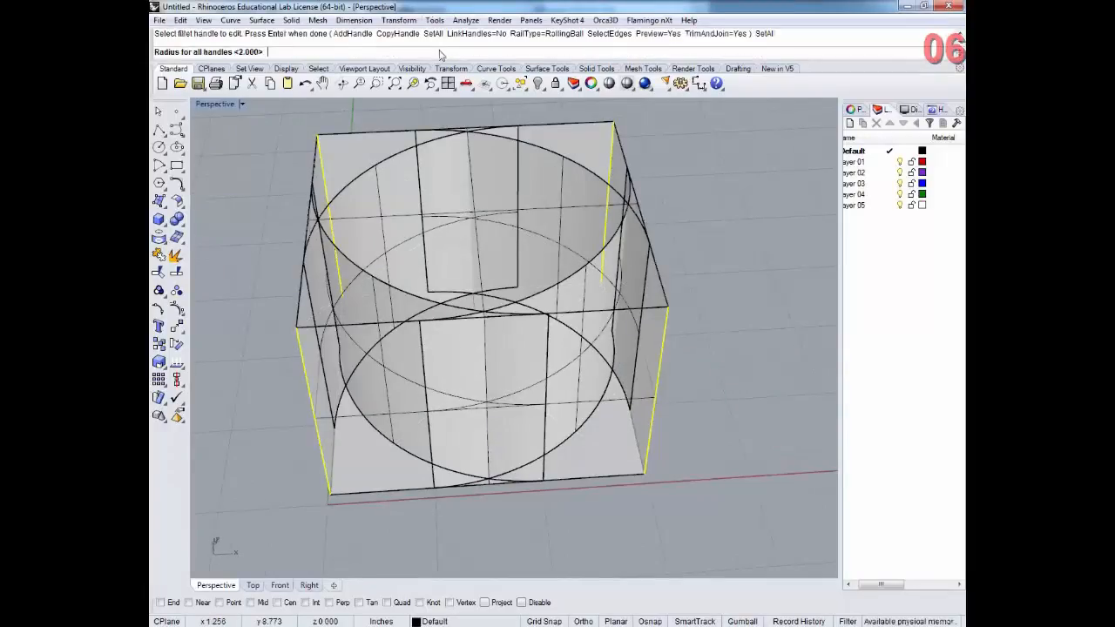
type("1")
key("Return")
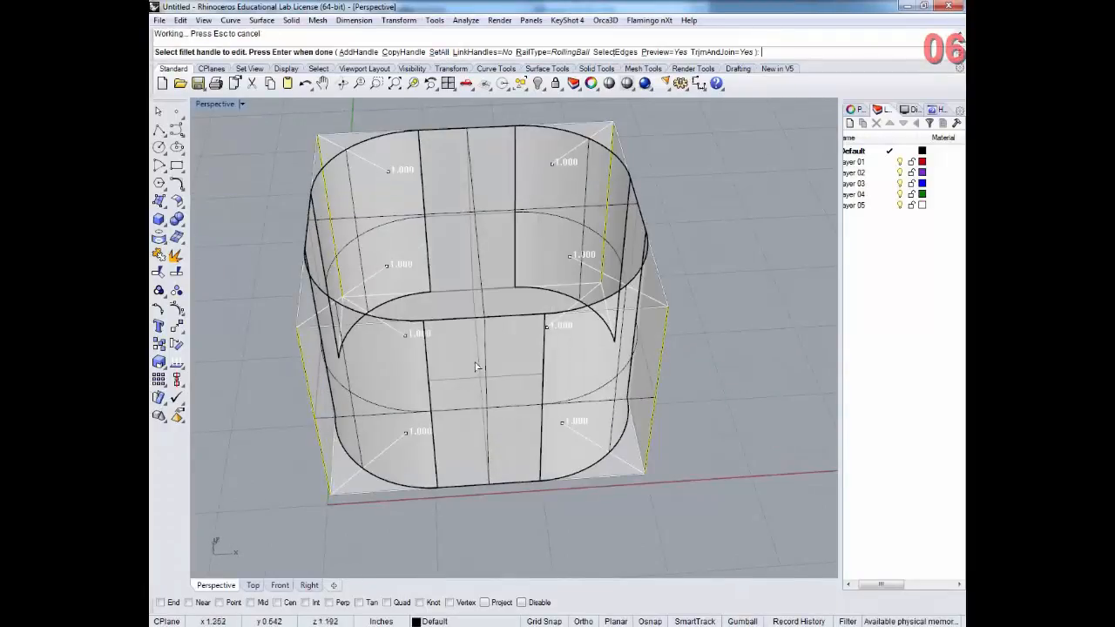
right_click_drag(462, 387, 619, 448)
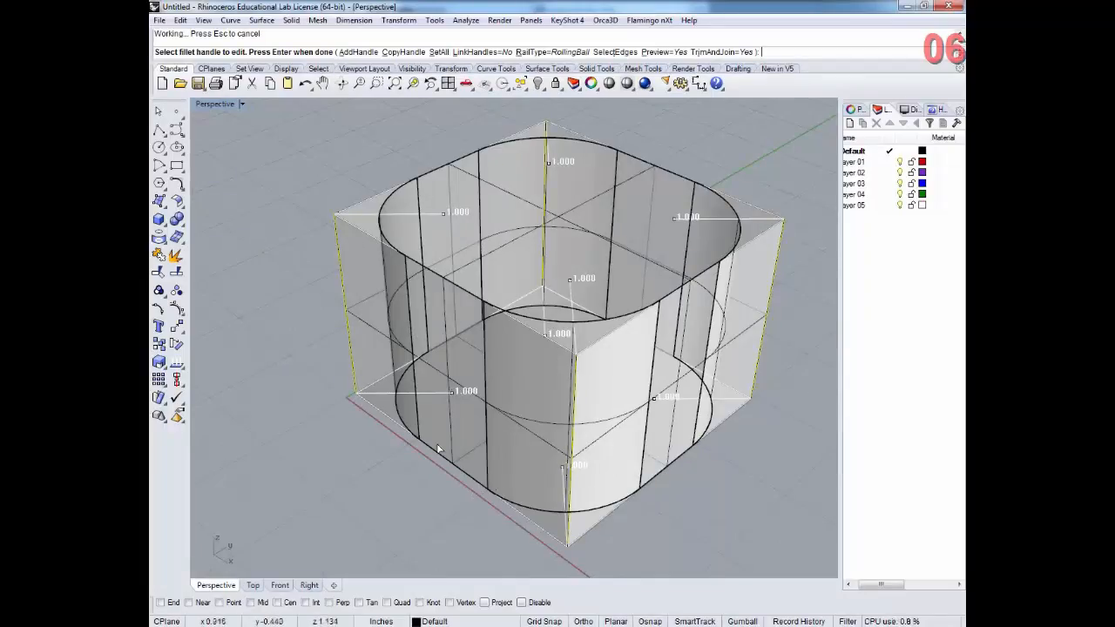
right_click_drag(484, 508, 561, 509)
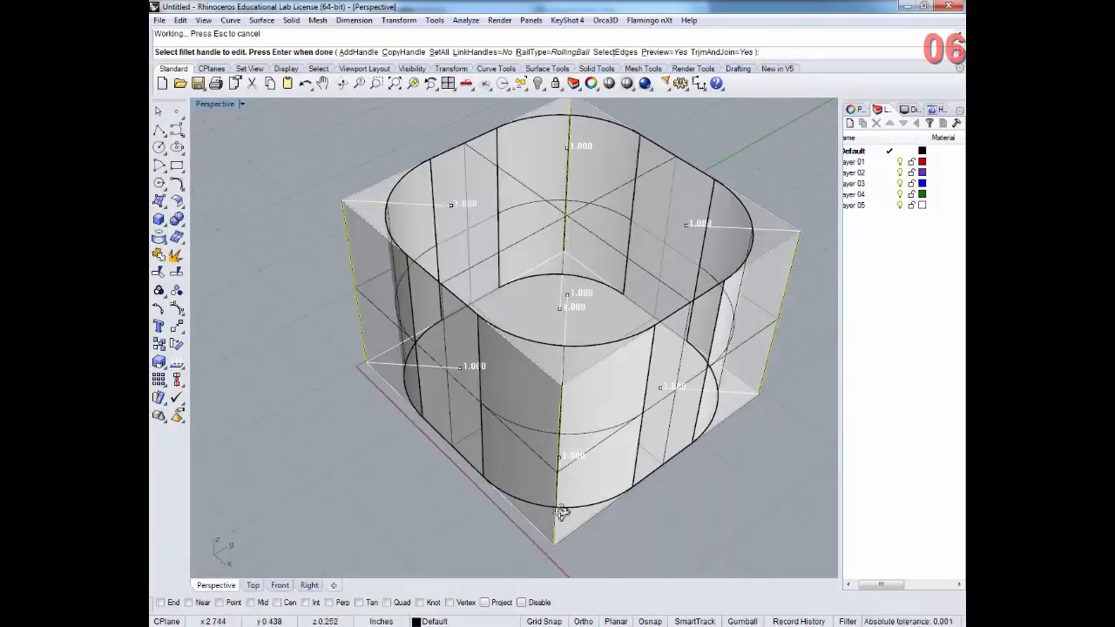
key("Return")
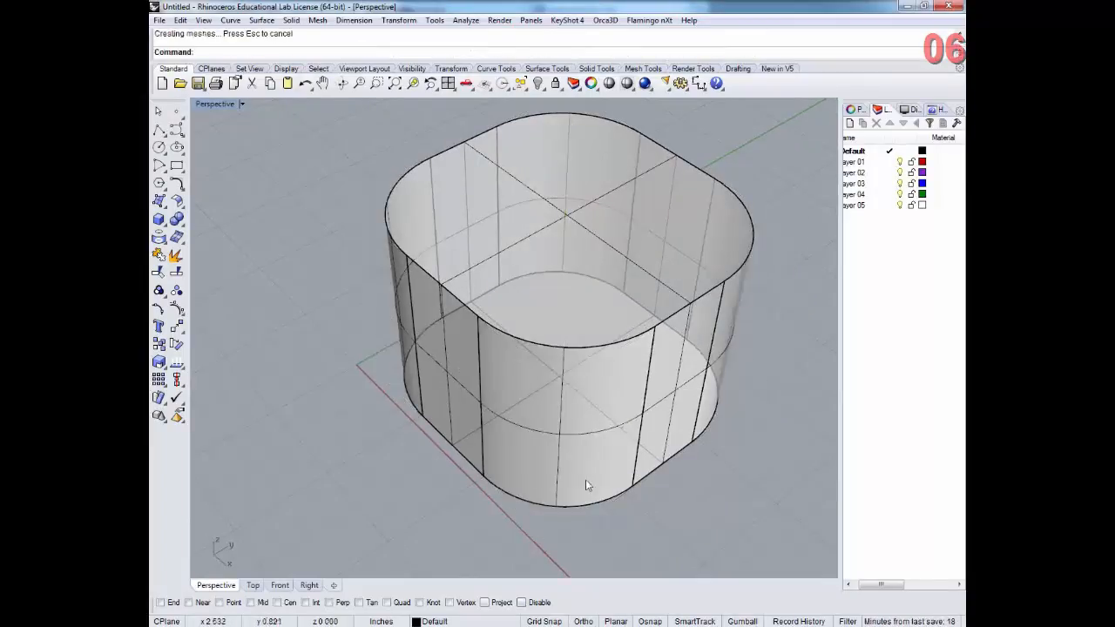
- Run FilletEdge on the rounded box's upper and lower rim edges, set the next radius to 0.6, and preview the fillets
right_click_drag(585, 480, 637, 319)
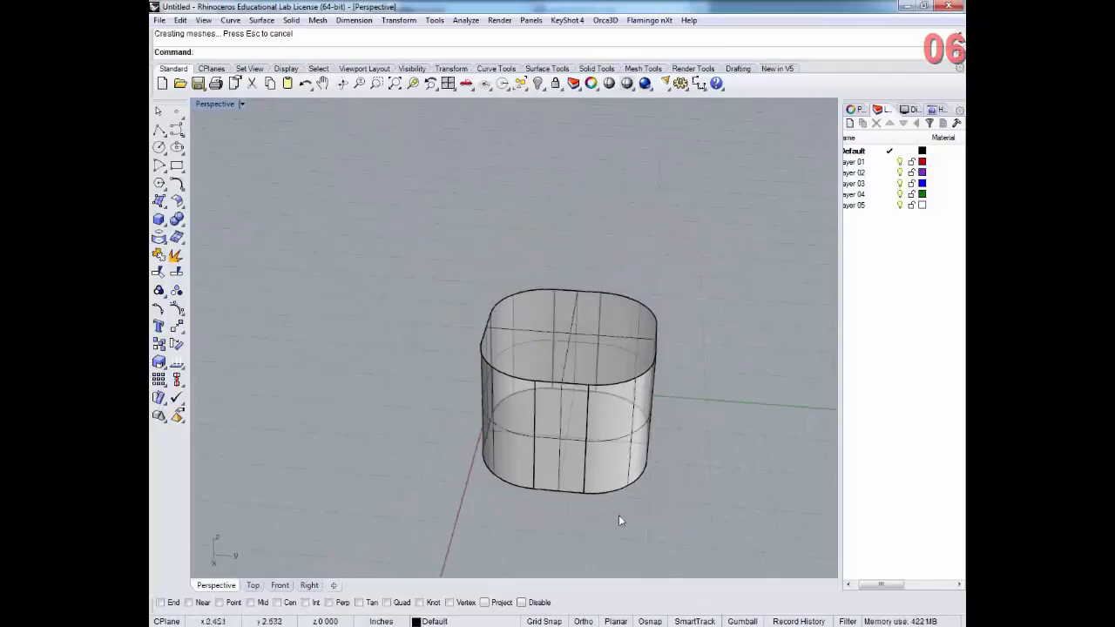
right_click_drag(447, 448, 577, 459)
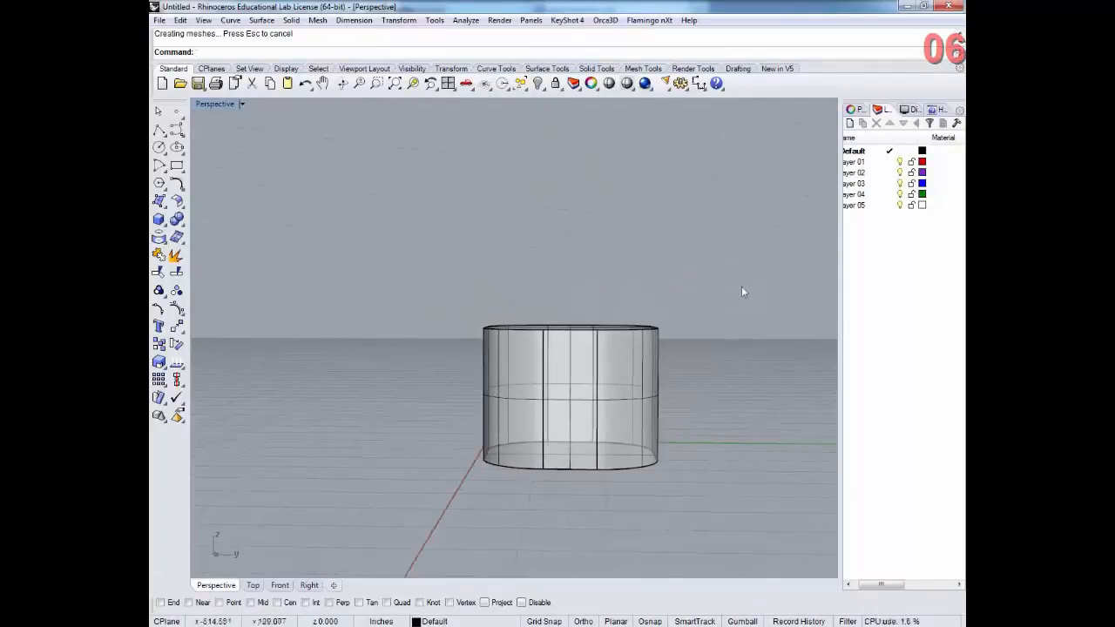
key("Return")
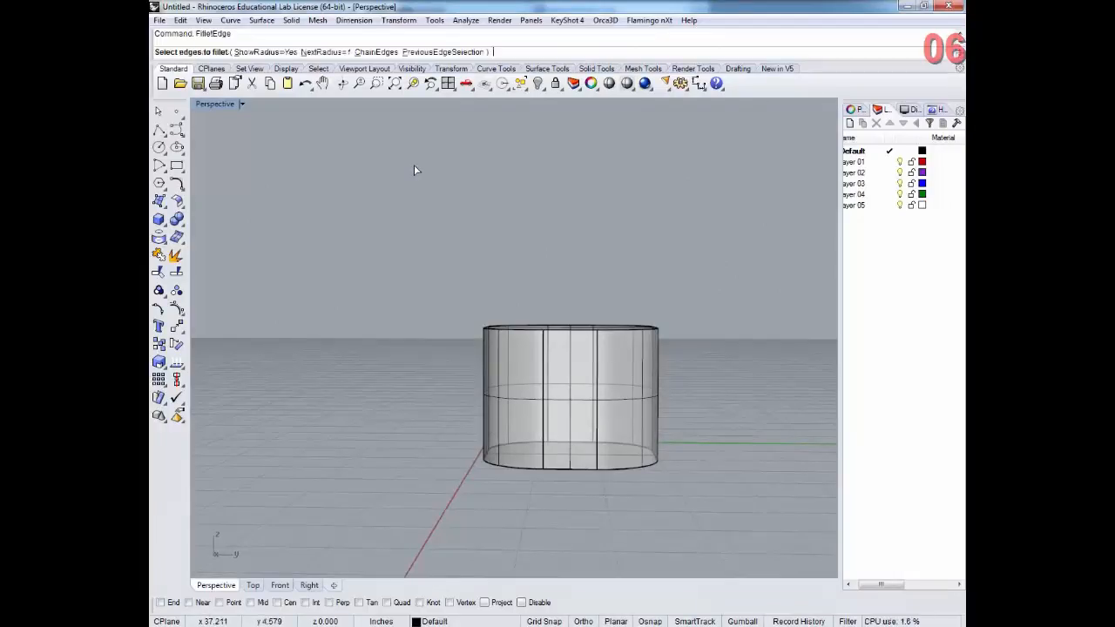
left_click_drag(425, 211, 746, 510)
right_click_drag(746, 511, 462, 109)
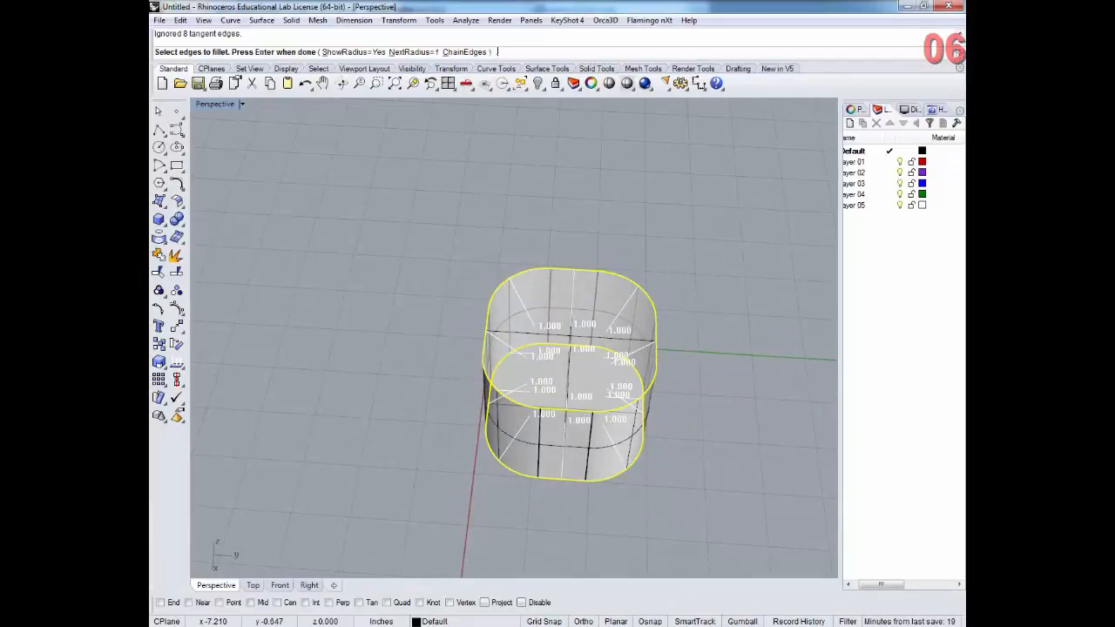
type(".5")
key("Return")
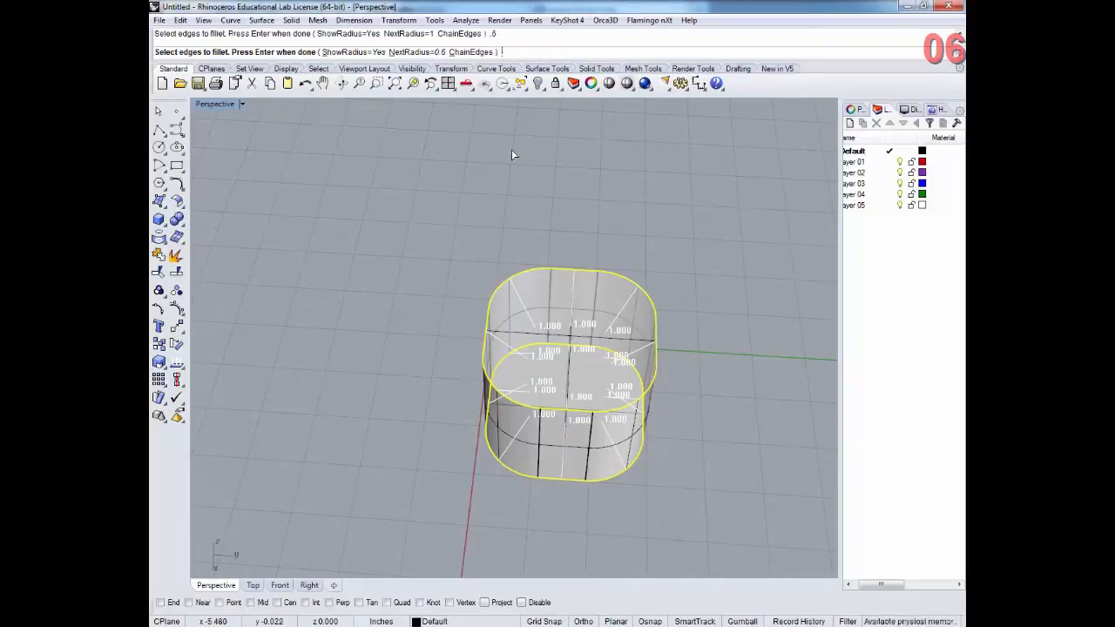
key("Return")
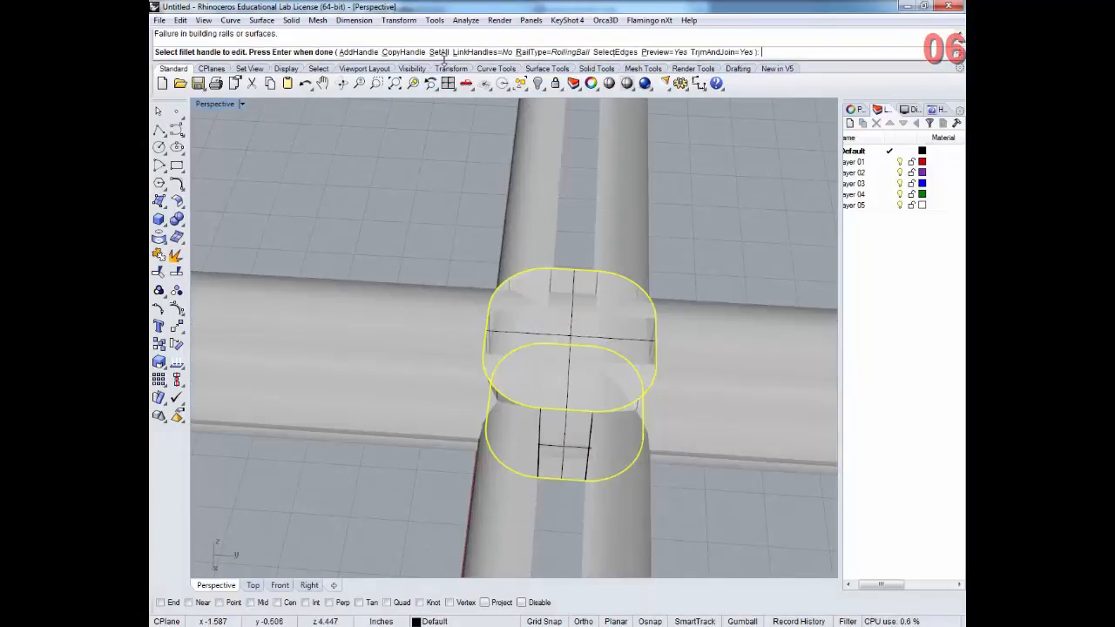
- Set a smaller shared radius on all rim fillet handles and examine the fillet preview around the box
type(".6")
key("Return")
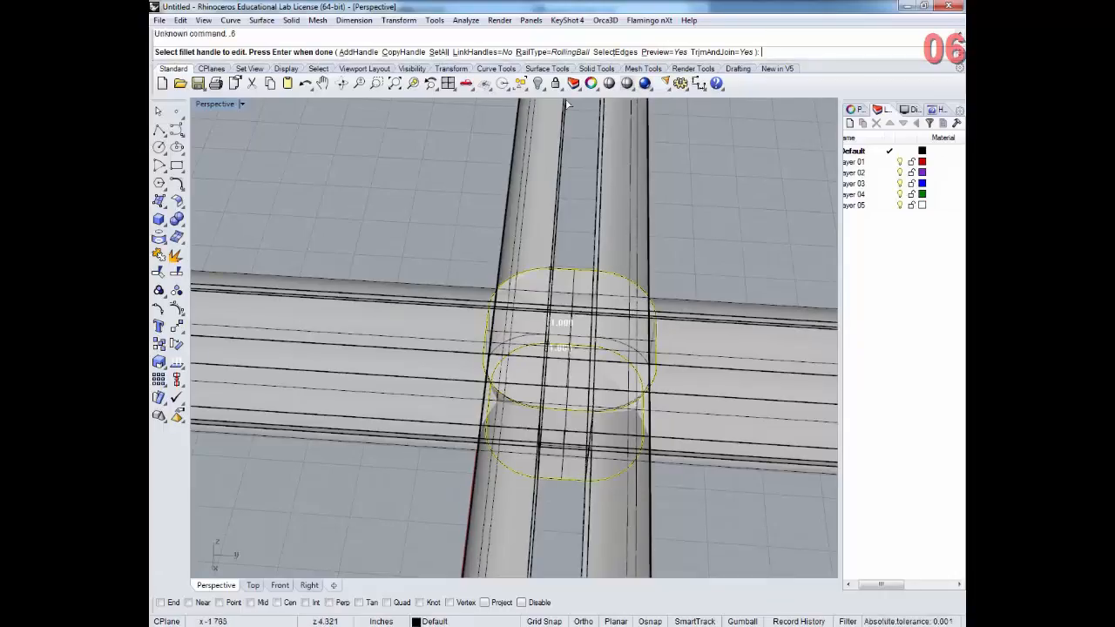
left_click(441, 53)
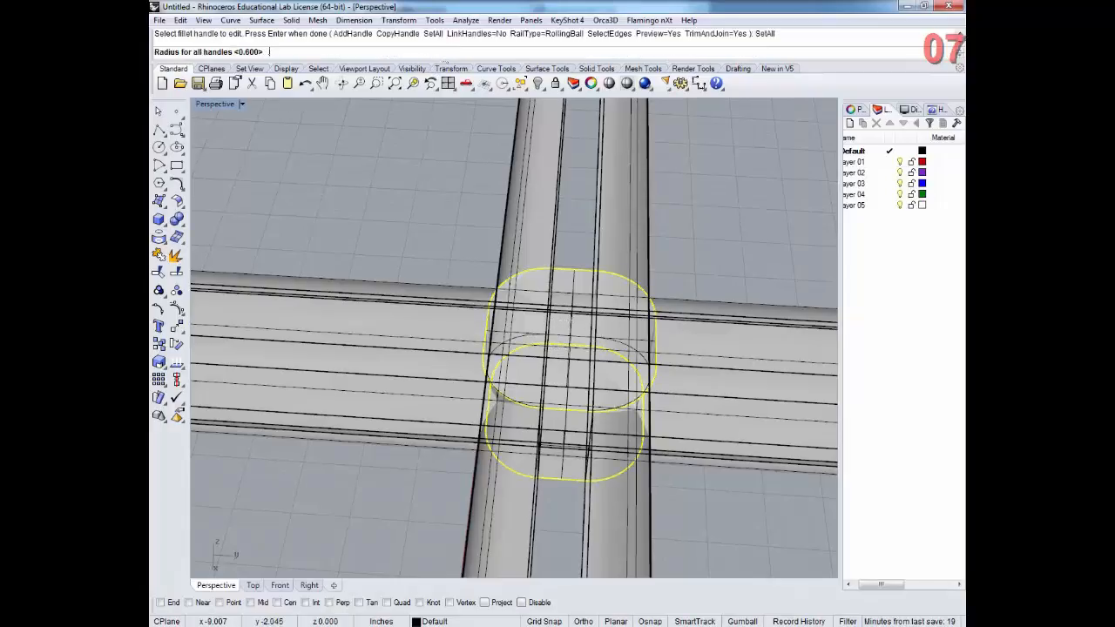
key("Return")
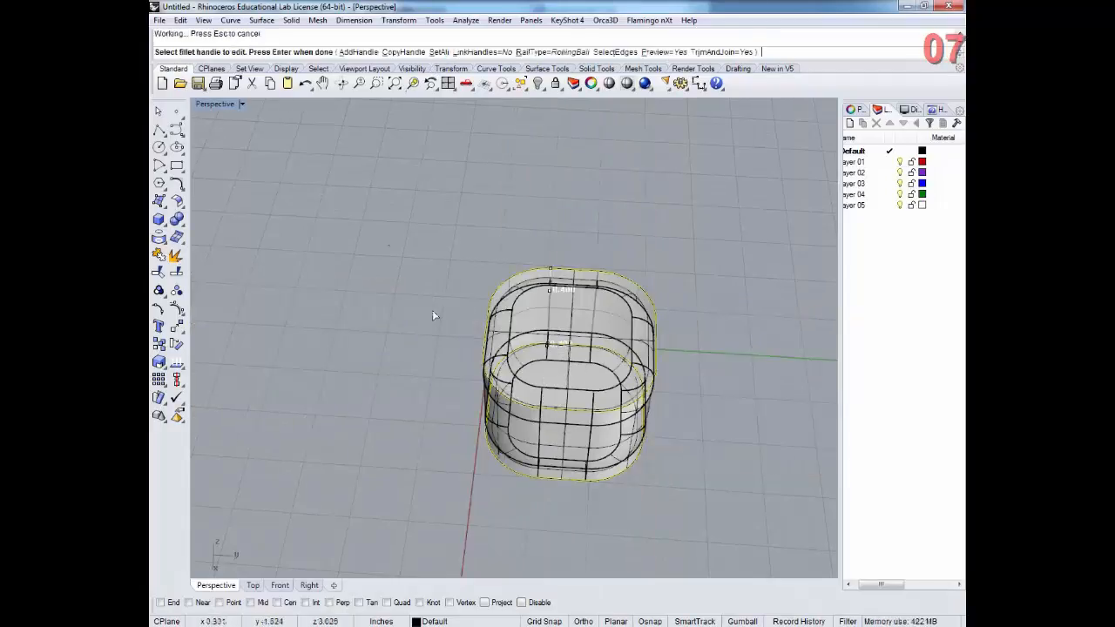
right_click_drag(432, 310, 492, 300)
right_click_drag(357, 341, 375, 366)
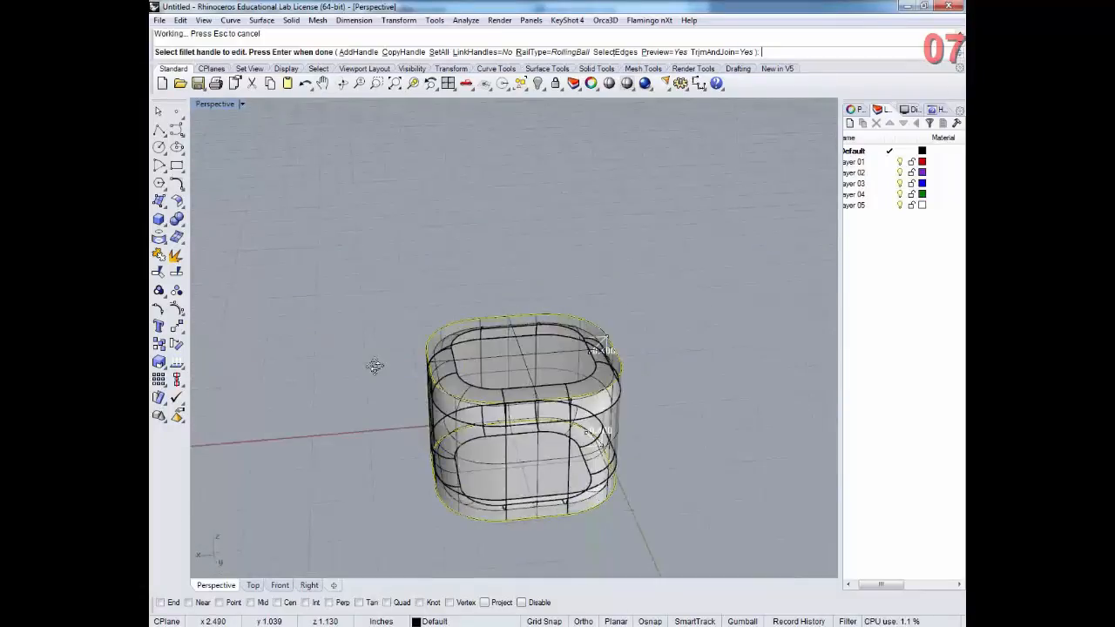
- Apply the previewed rim fillets, inspect the rounded box, and undo the rim fillets
right_click_drag(576, 427, 515, 424)
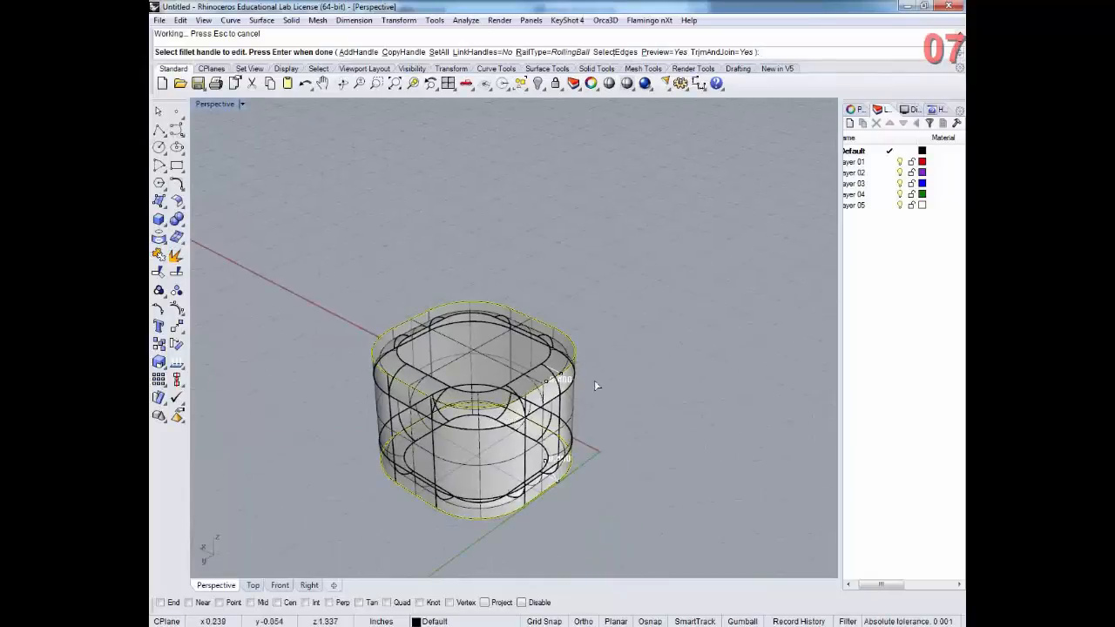
key("Return")
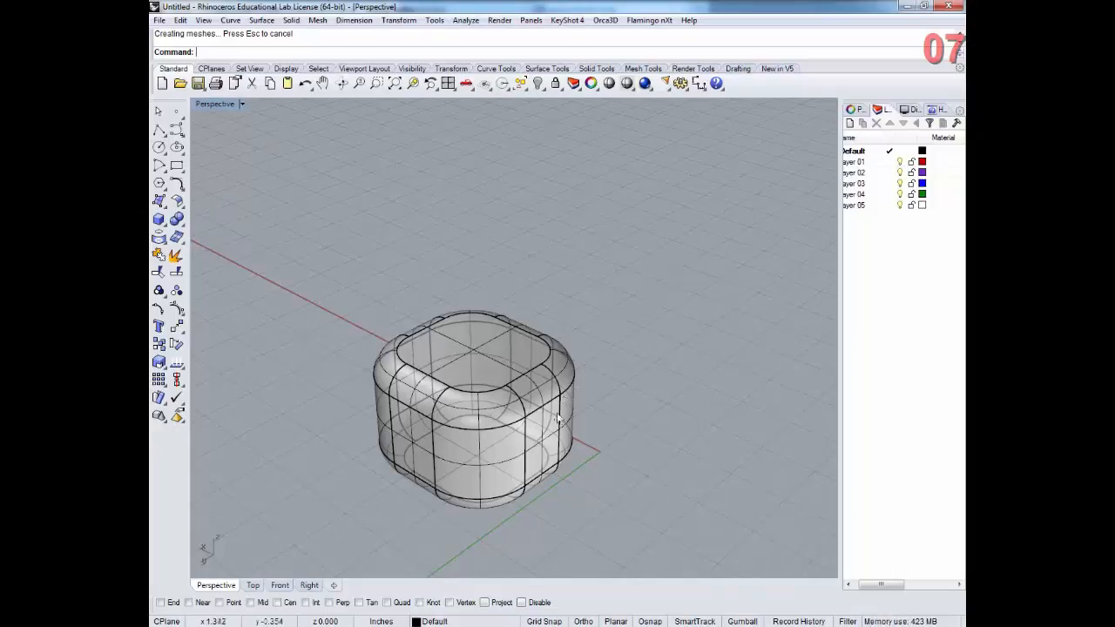
key("ctrl+z")
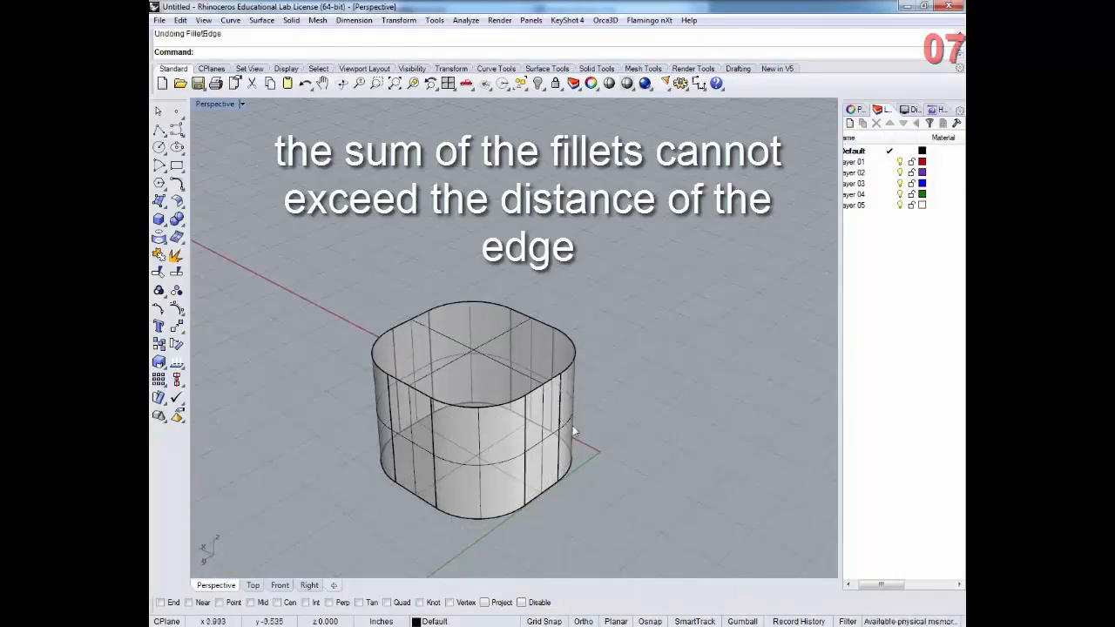
- Run FilletEdge on all upper and lower rim edges, set the next radius to 0.5, and preview the fillets
right_click_drag(573, 427, 481, 411)
key("Return")
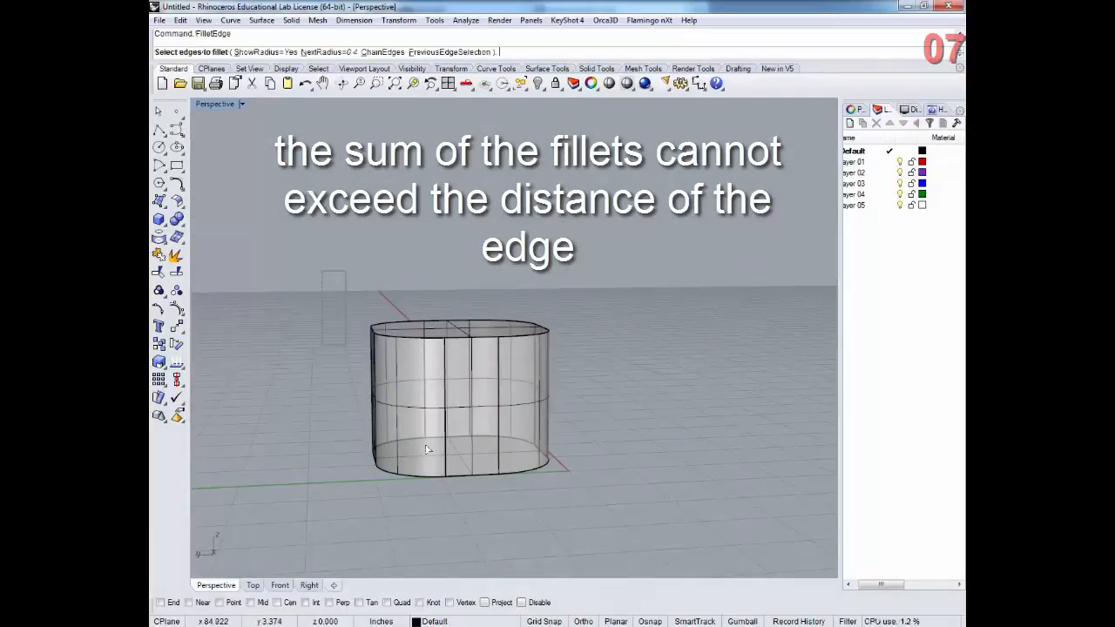
left_click_drag(426, 449, 704, 488)
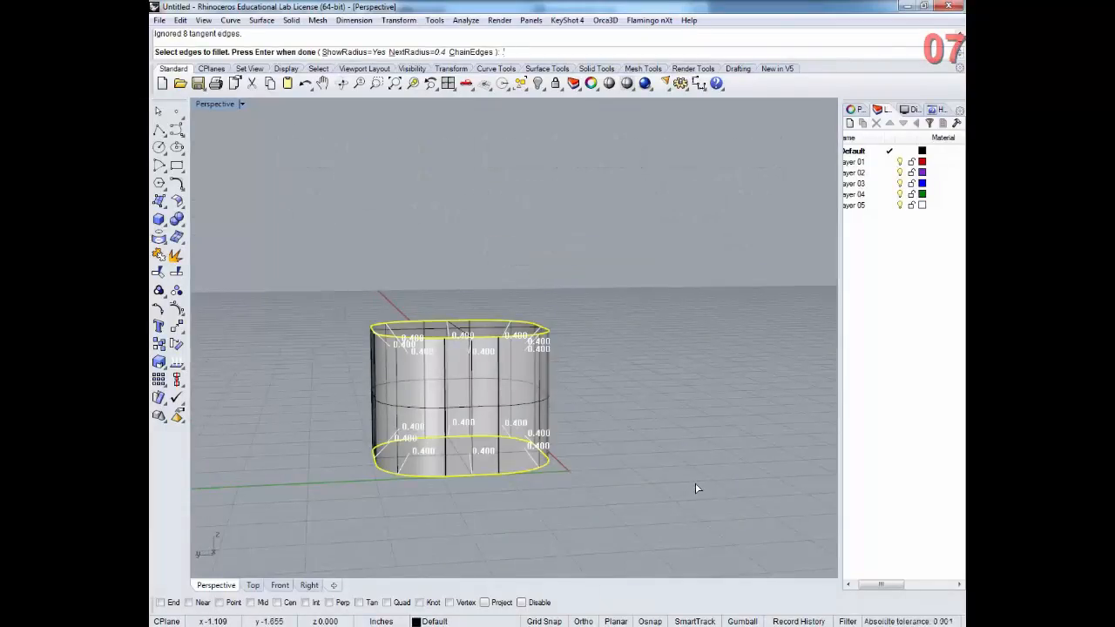
type(".5")
key("Return")
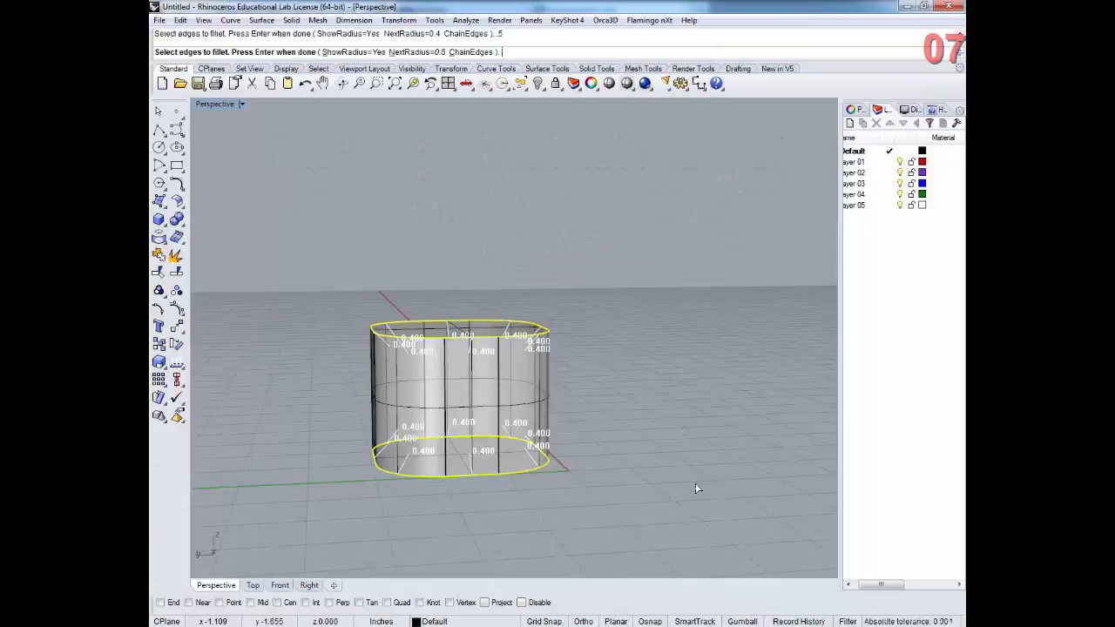
key("Return")
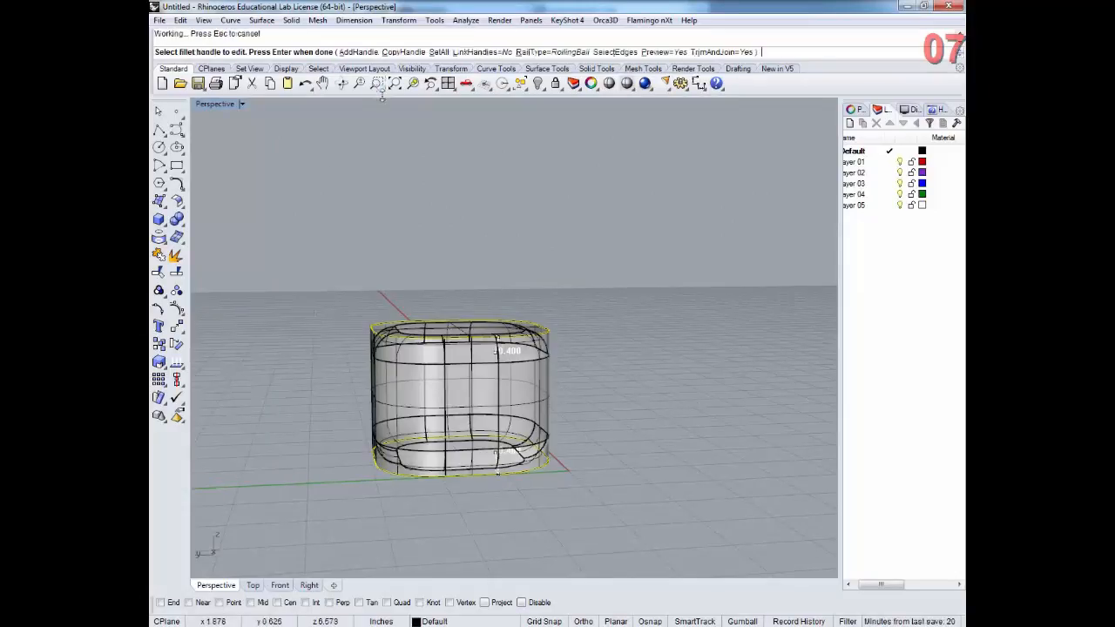
- Set the radius of all rim fillet handles to 0.5 and examine the preview from the side
left_click(439, 52)
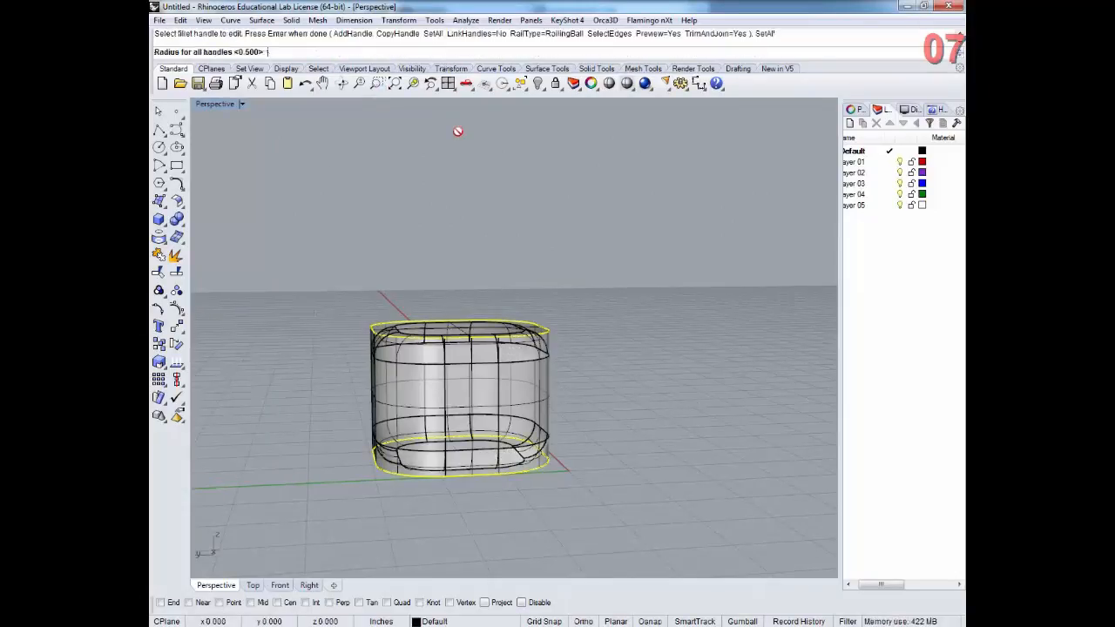
key("Return")
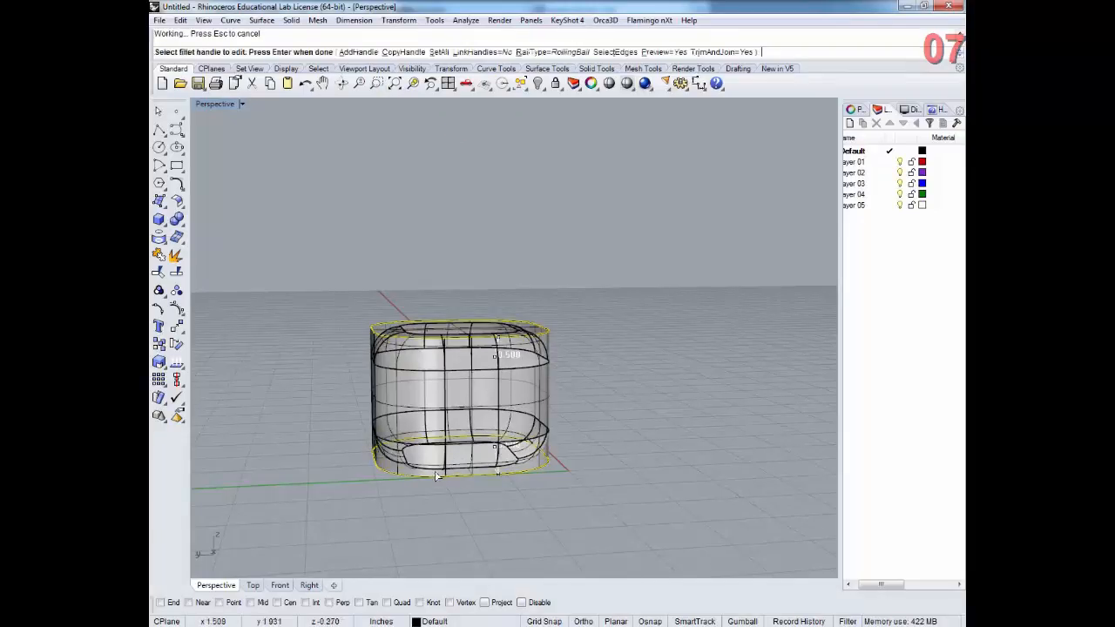
right_click_drag(439, 479, 424, 453)
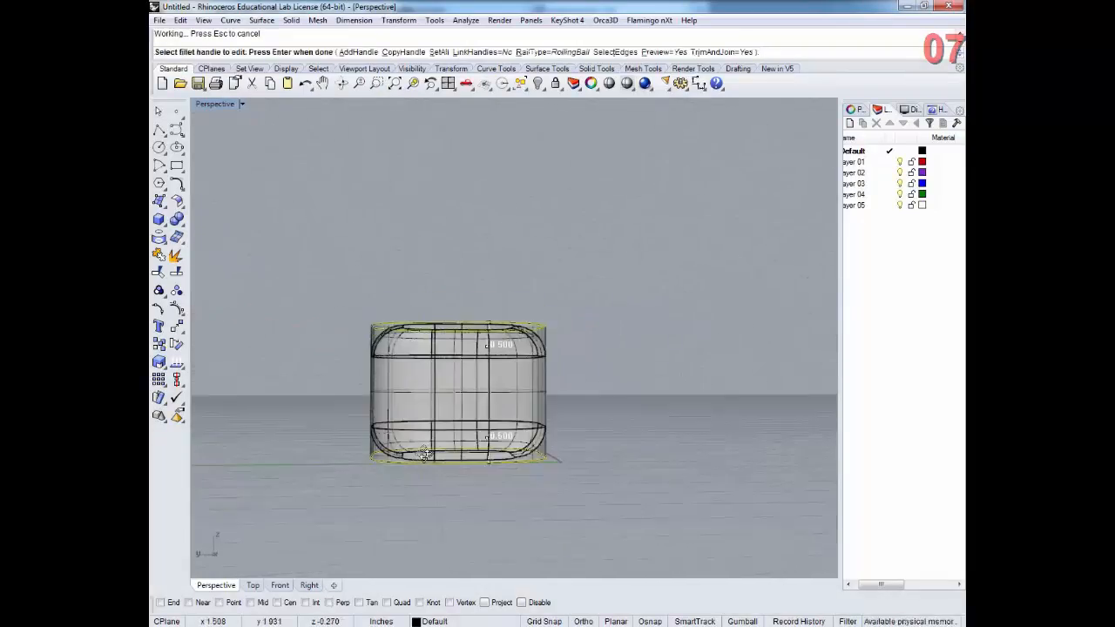
- Set the radius of all rim fillet handles to 0.55 and examine the fillet preview
left_click(440, 52)
type("0.55")
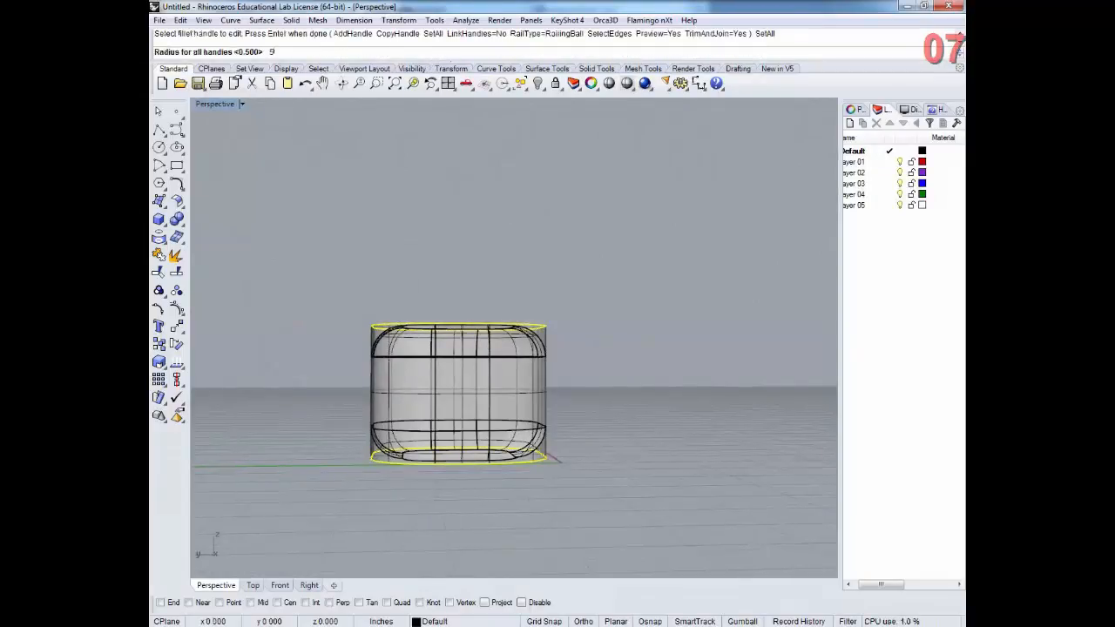
key("Return")
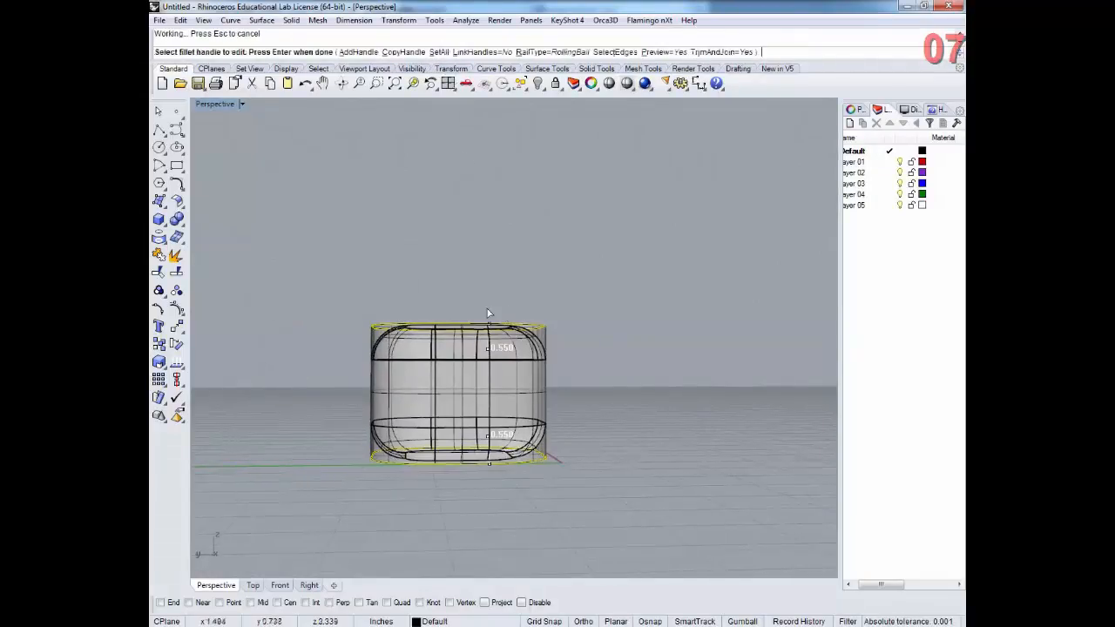
right_click_drag(522, 288, 563, 349)
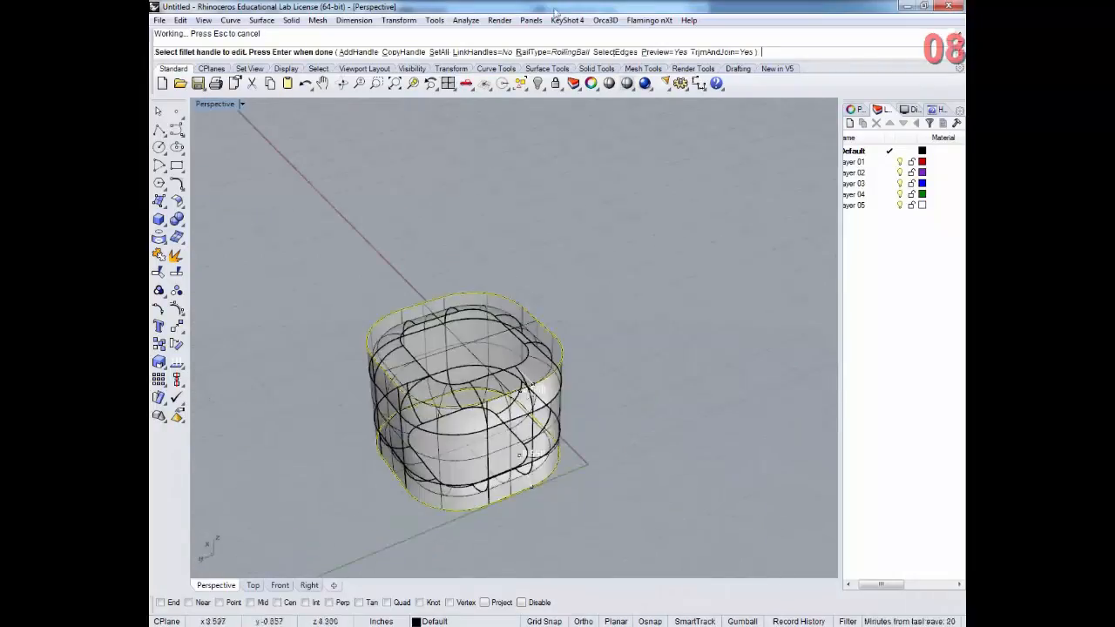
- Increase the shared radius of the rim fillet handles to 0.6 and examine the preview around the box
left_click(447, 52)
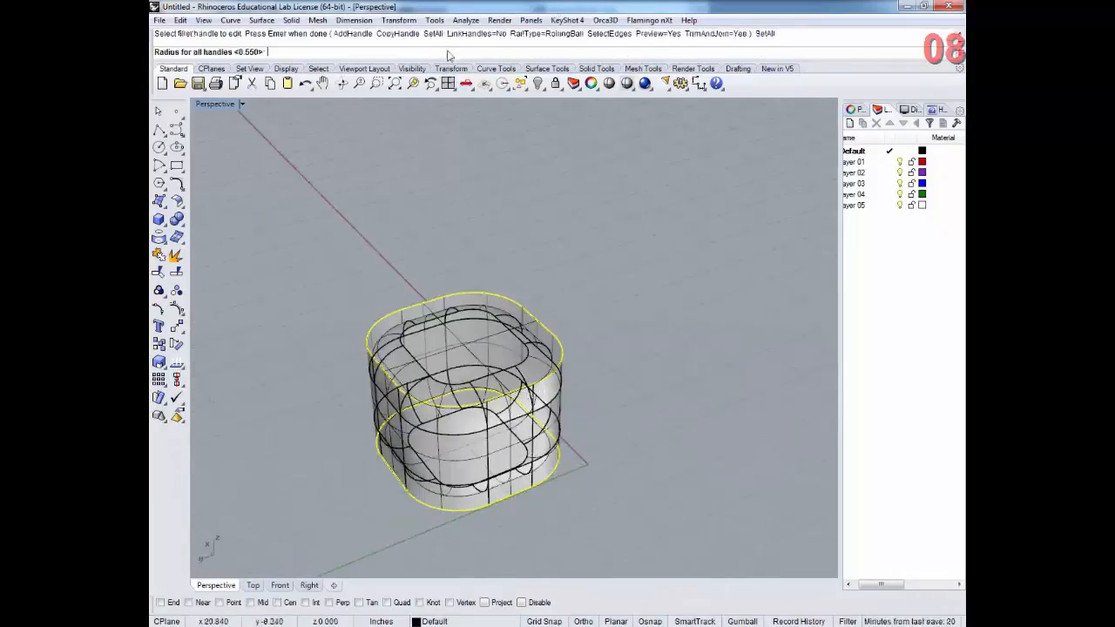
type("6")
key("Return")
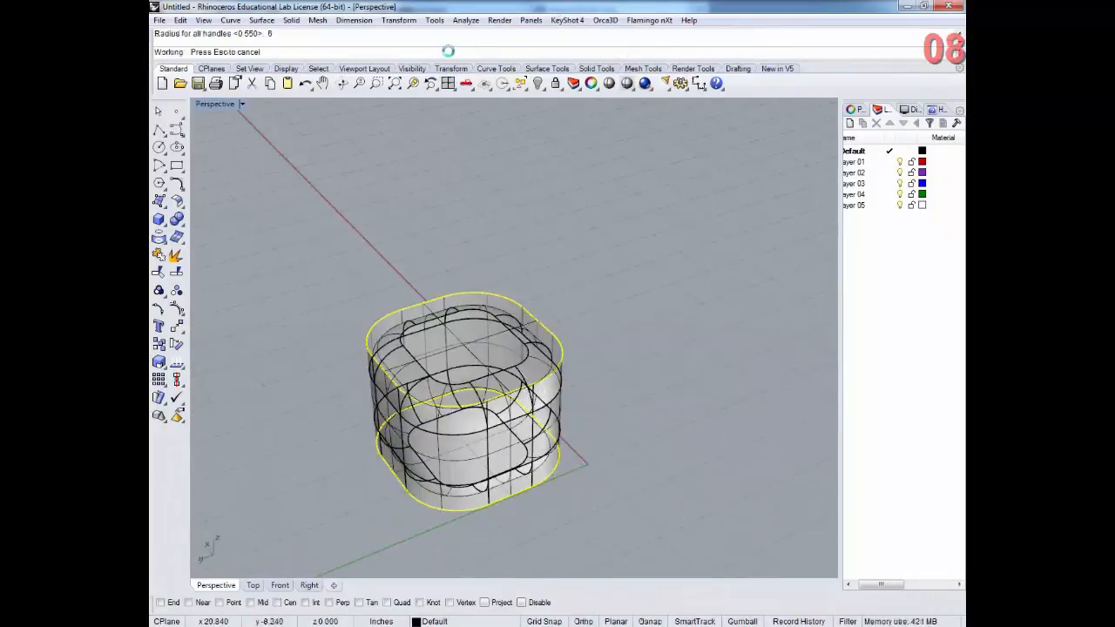
right_click_drag(453, 241, 566, 340)
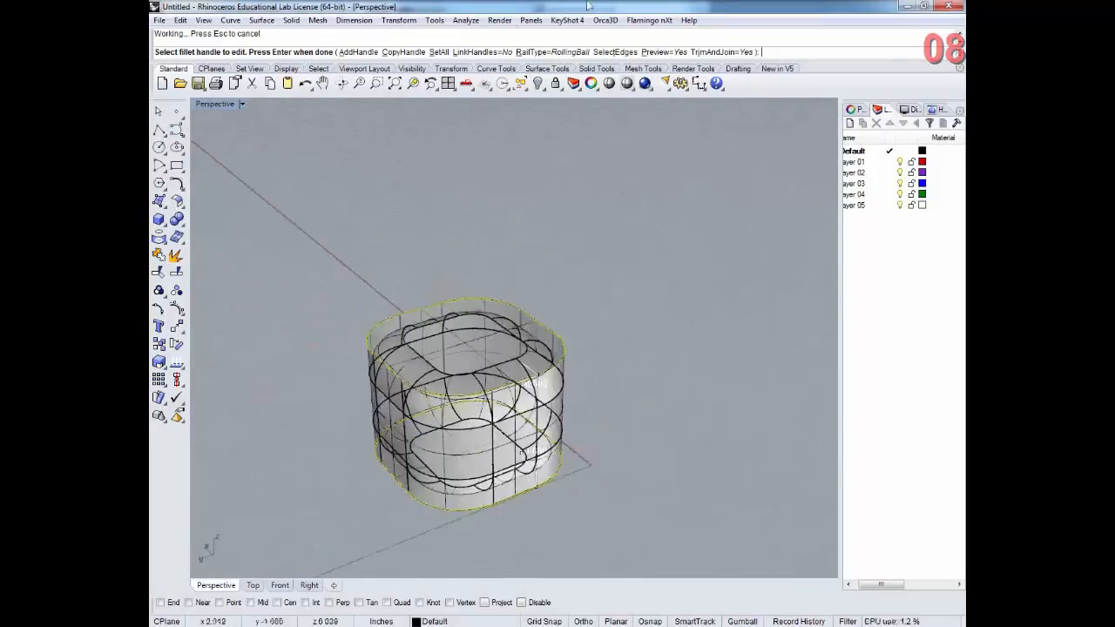
- Increase the radius of all rim fillet handles to 0.8 and examine the gap between the upper and lower fillets
left_click(438, 52)
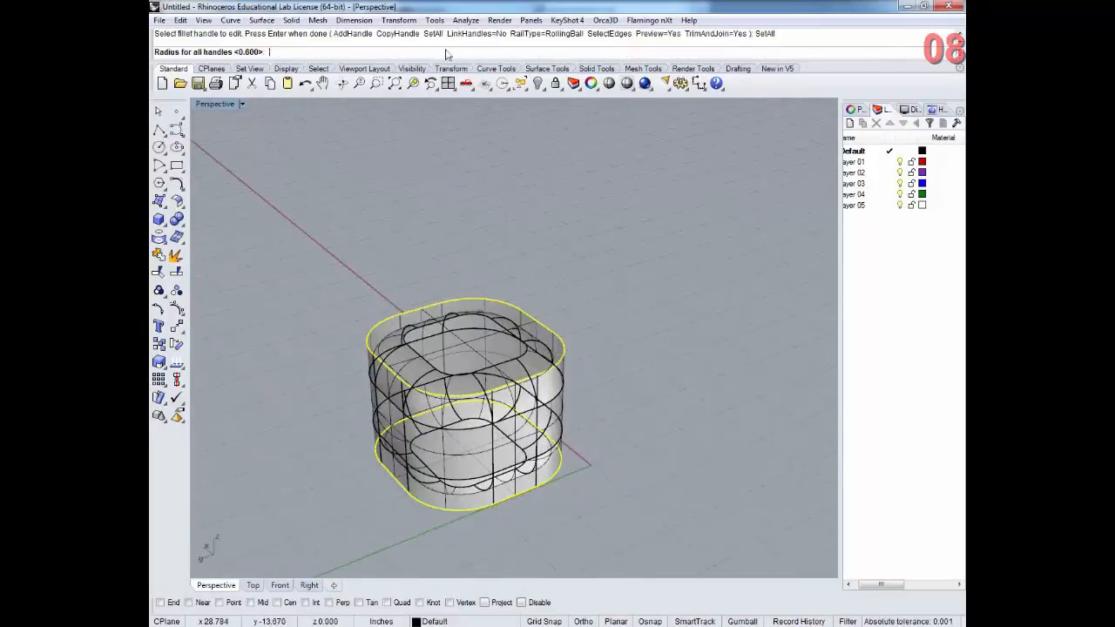
type("1")
key("Return")
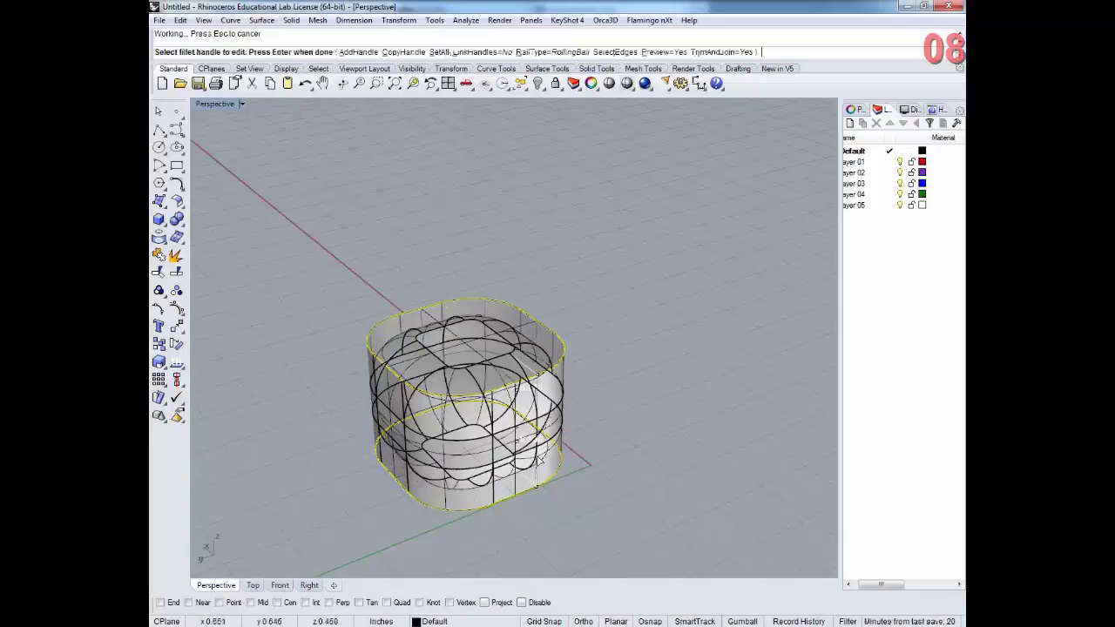
right_click_drag(540, 461, 572, 397)
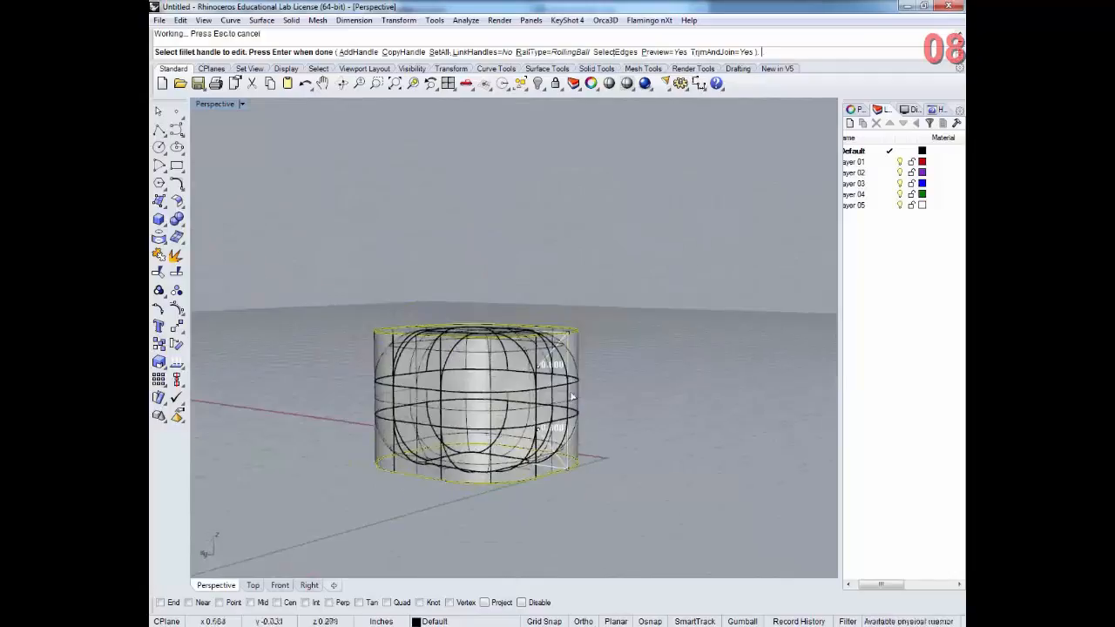
- Try a radius of 1 on all rim fillet handles and return them to 0.8
left_click(441, 52)
type("1")
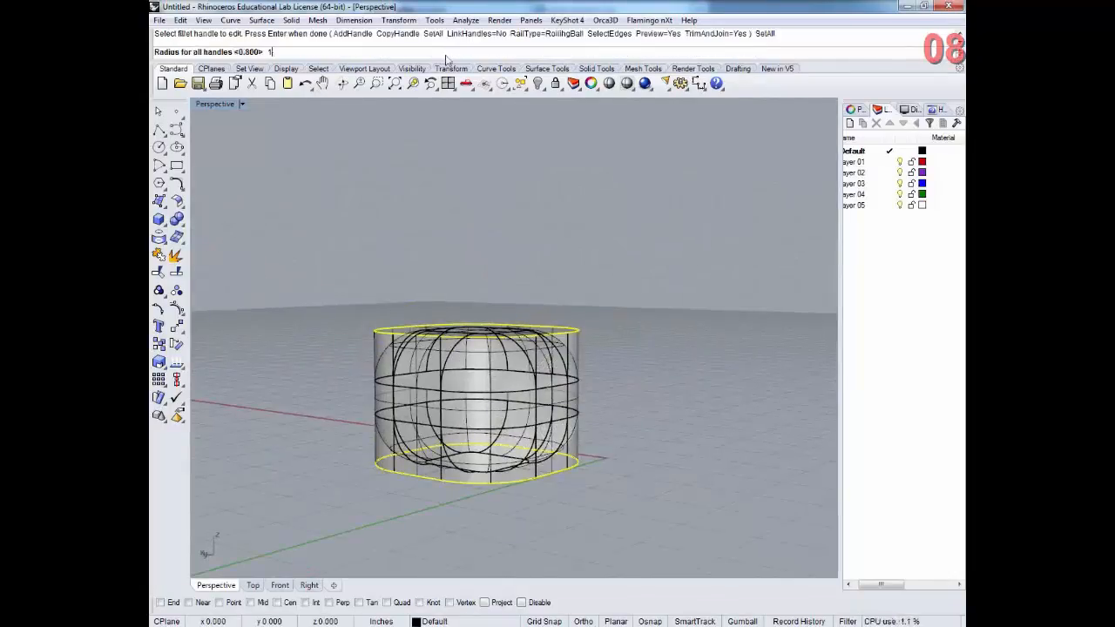
key("Return")
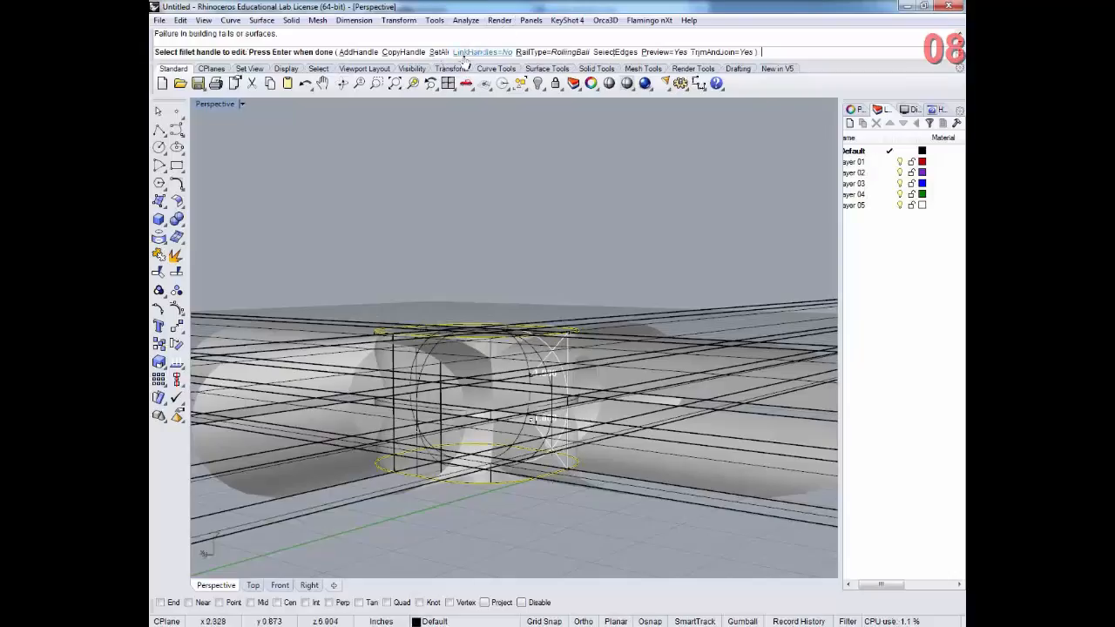
left_click(440, 53)
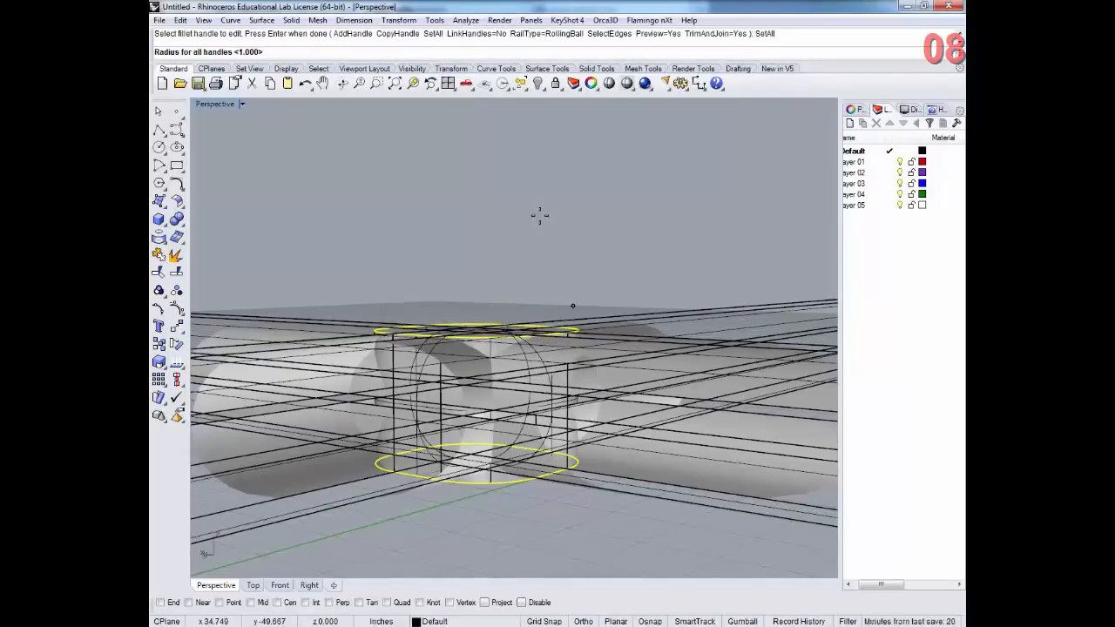
type("3")
key("Return")
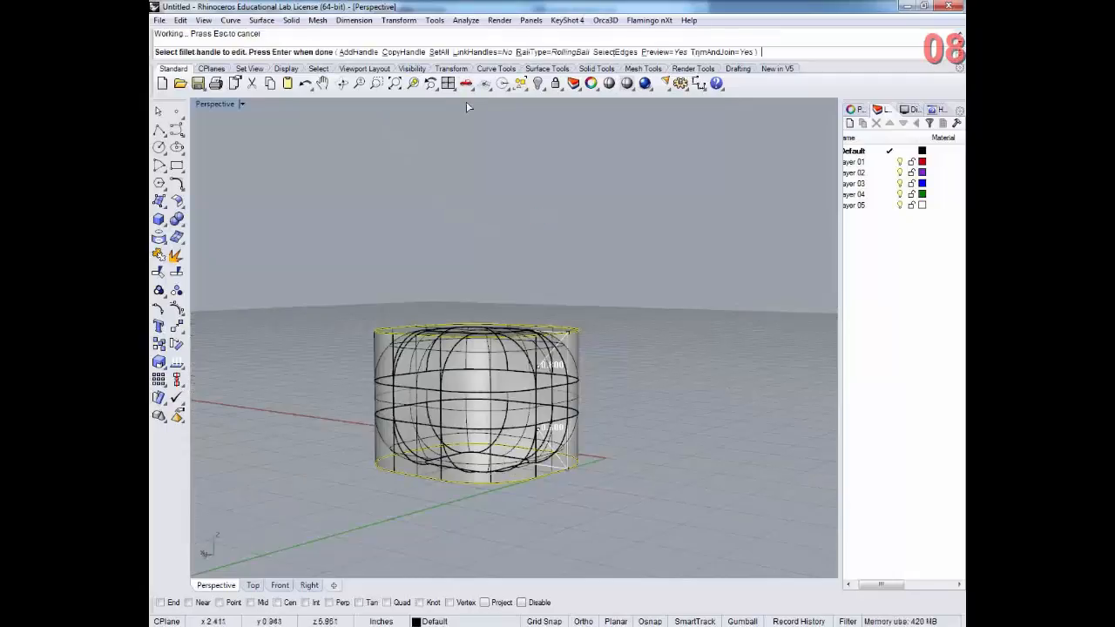
- Set all rim fillet handles to a radius of 0.99, apply the fillets, and examine the rounded solid up close
left_click(439, 52)
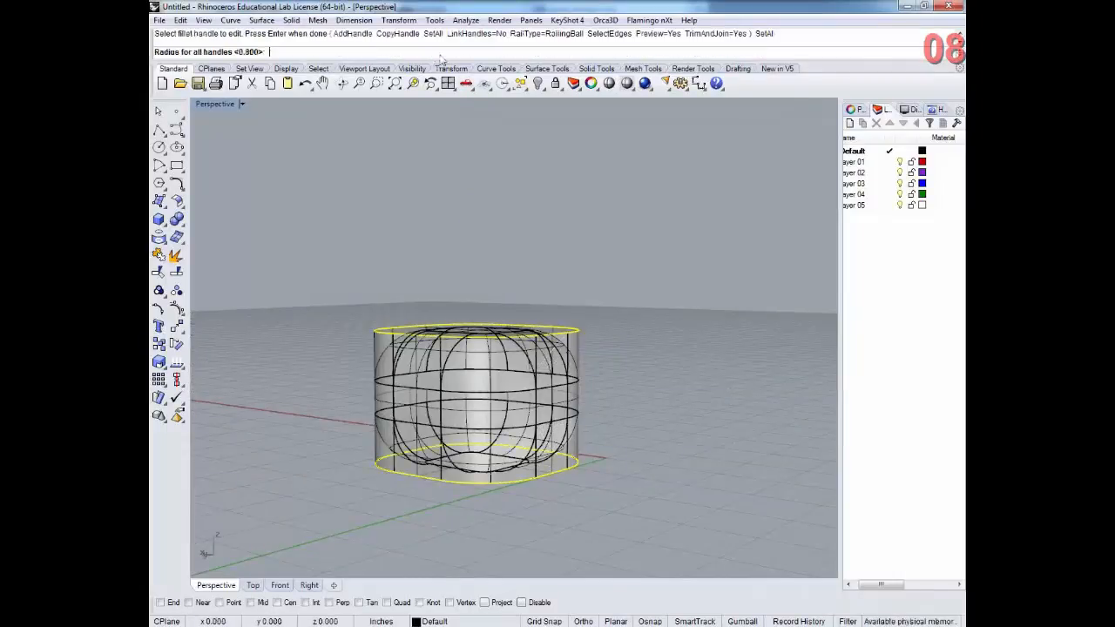
type(".99")
key("Return")
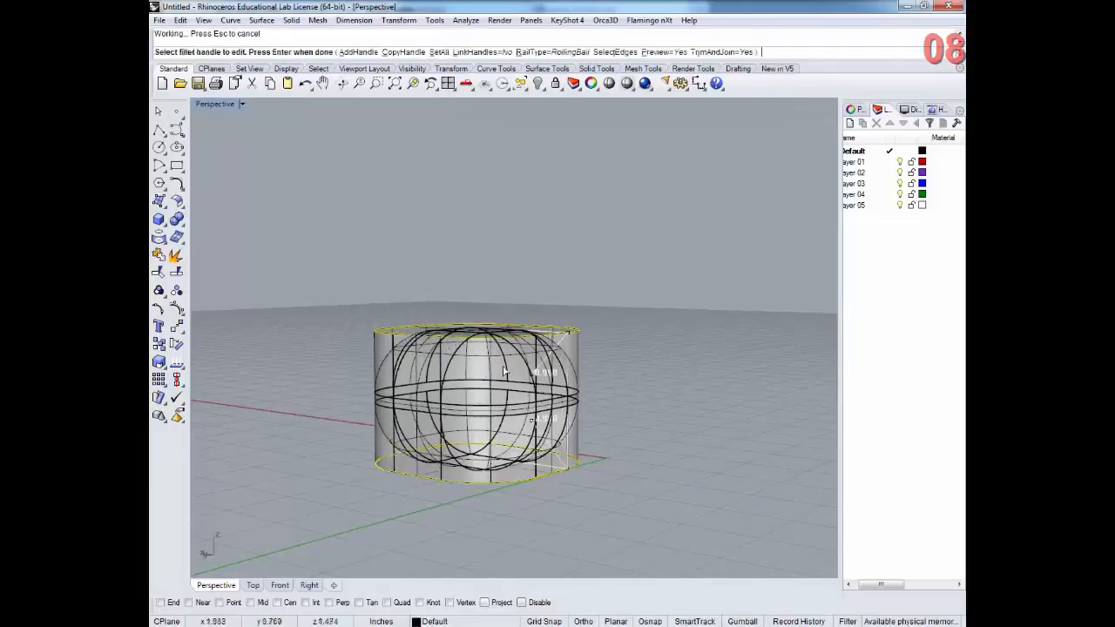
right_click_drag(375, 342, 635, 336)
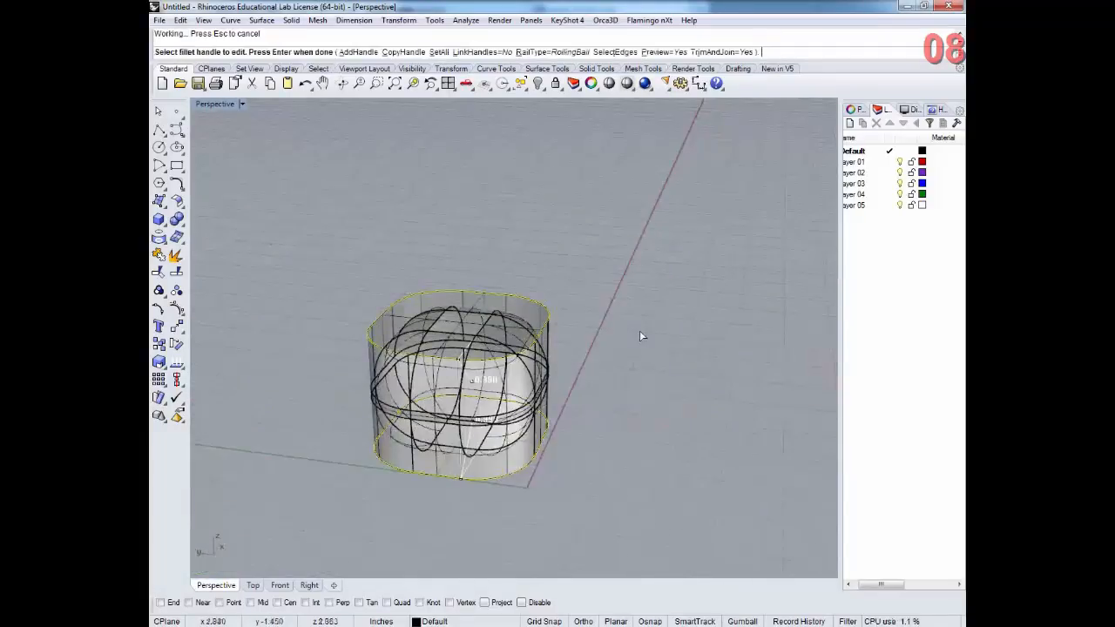
key("Return")
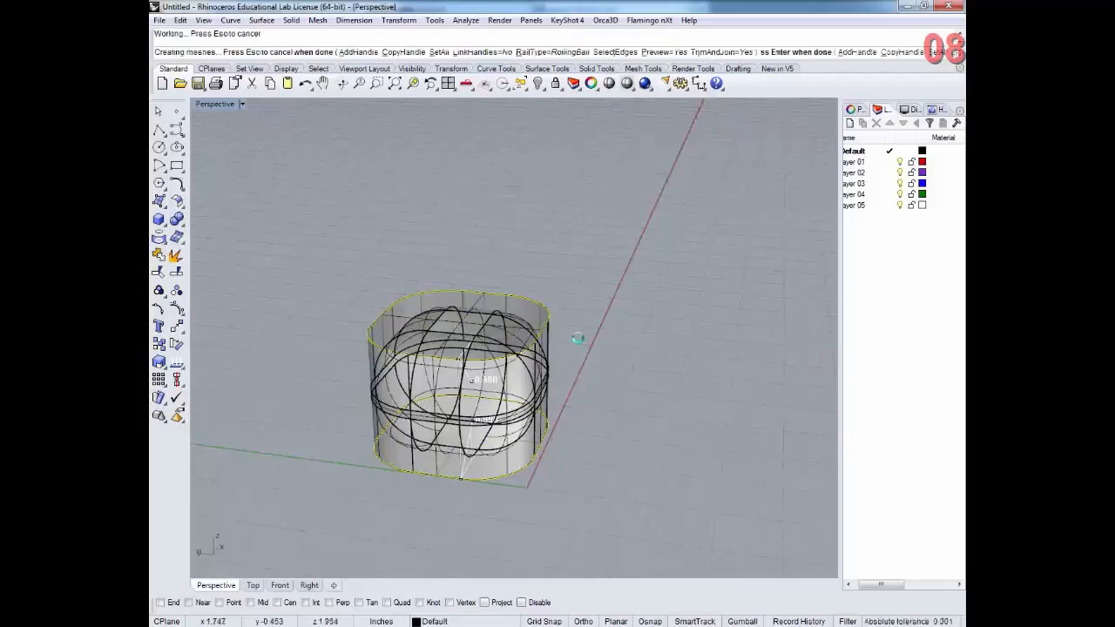
right_click_drag(578, 343, 512, 396)
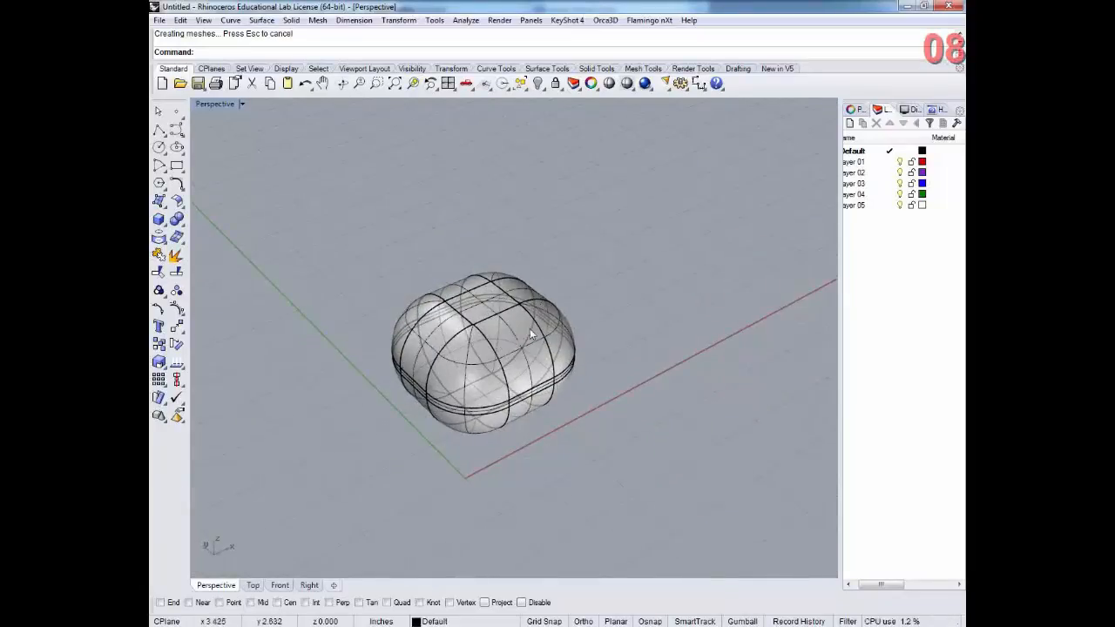
scroll(531, 333, "up", 3)
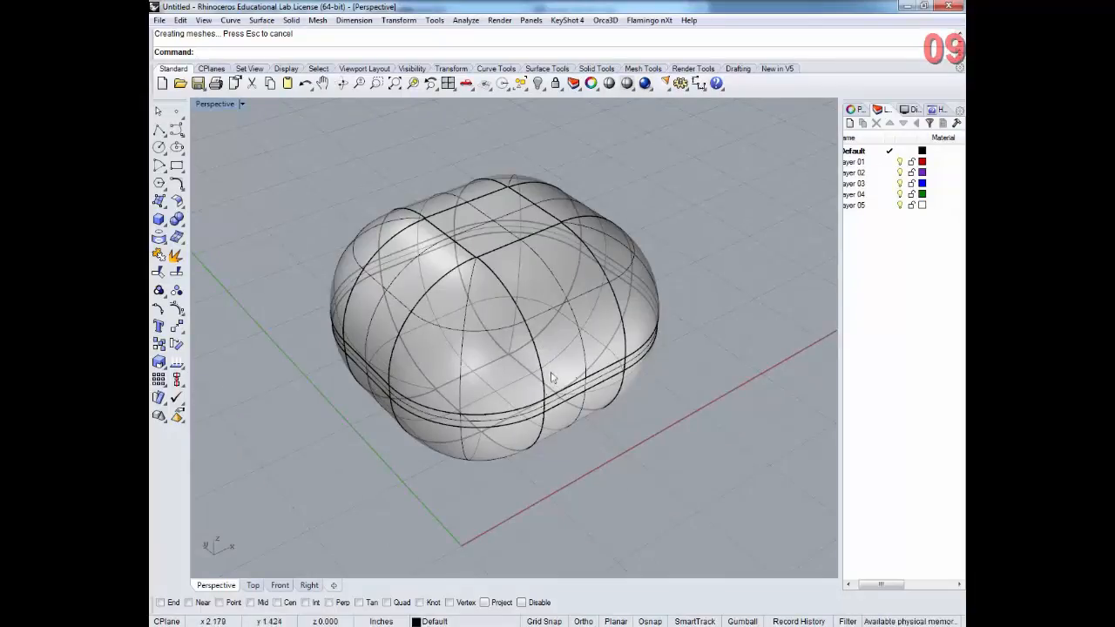
- Undo both the rim fillets and the vertical-edge fillets to restore the sharp-edged box
key("ctrl+z")
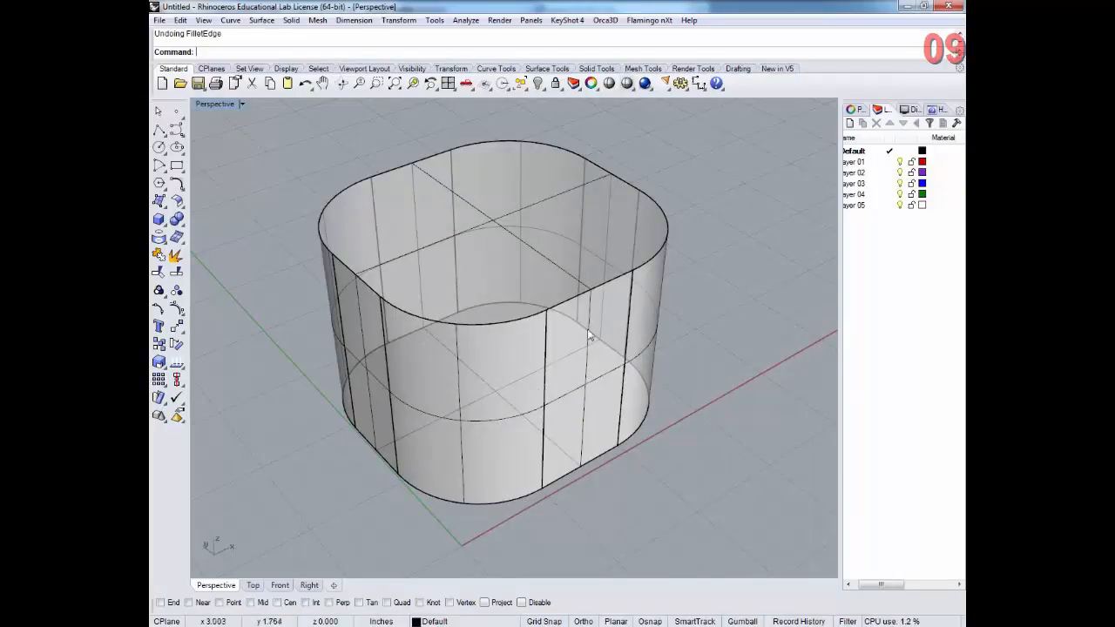
key("ctrl+z")
right_click_drag(631, 368, 610, 360)
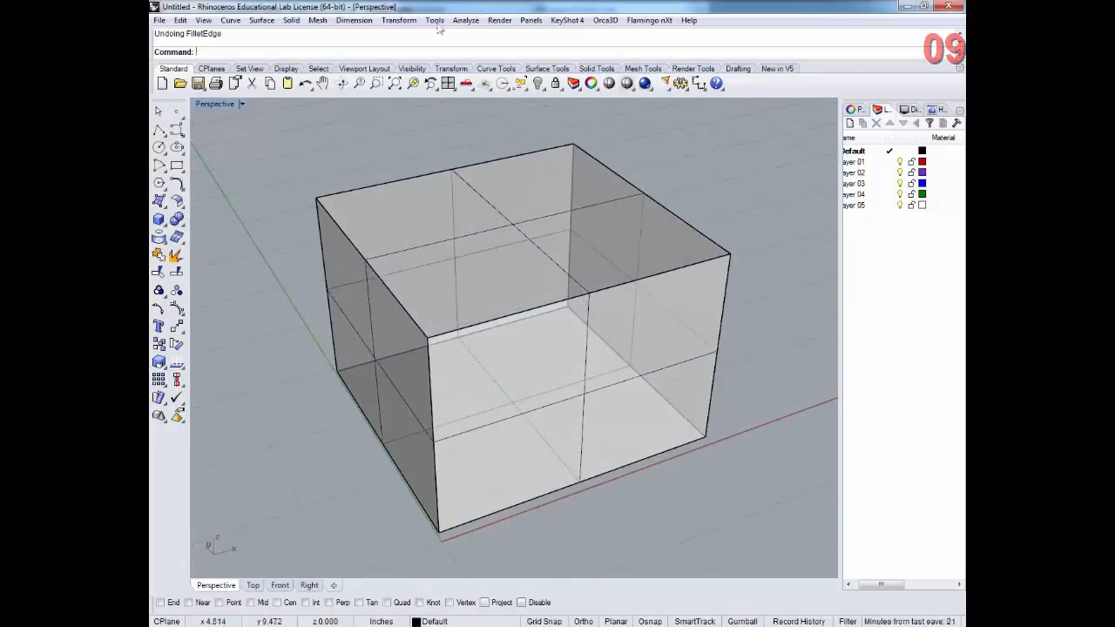
- Start FilletEdge, select all edges of the box at a radius of 0.99, and preview the fillets
left_click(435, 229)
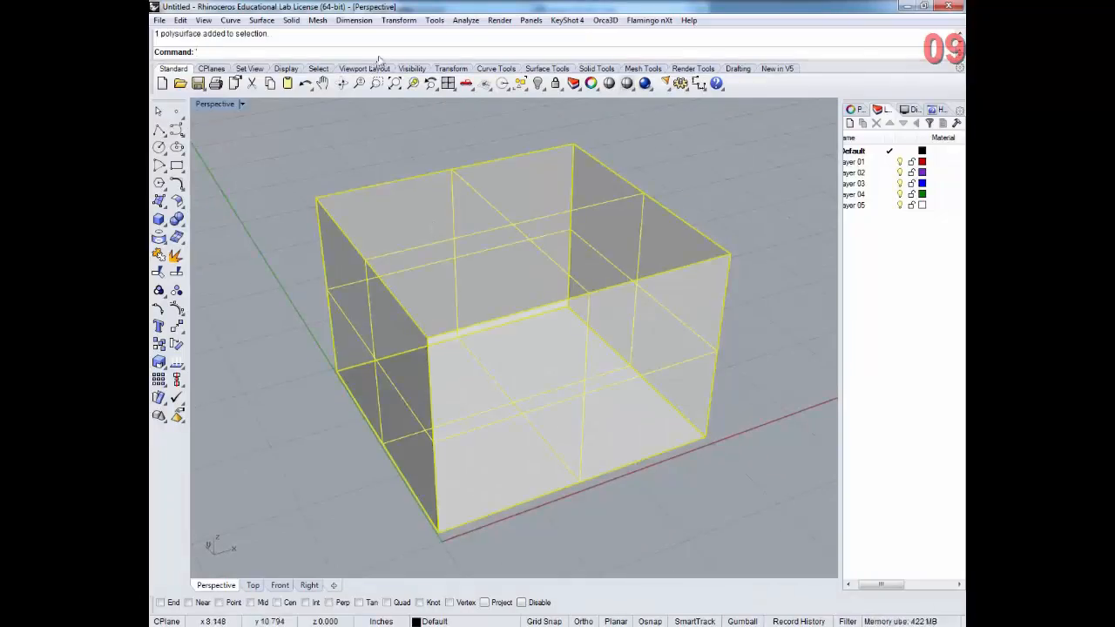
right_click(437, 221)
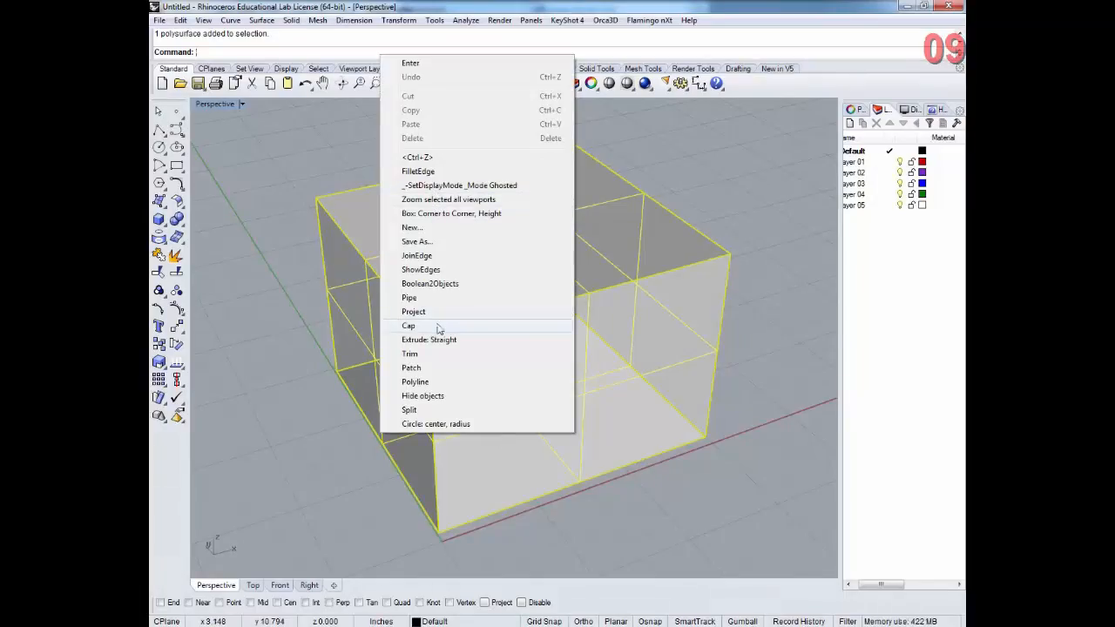
left_click(418, 171)
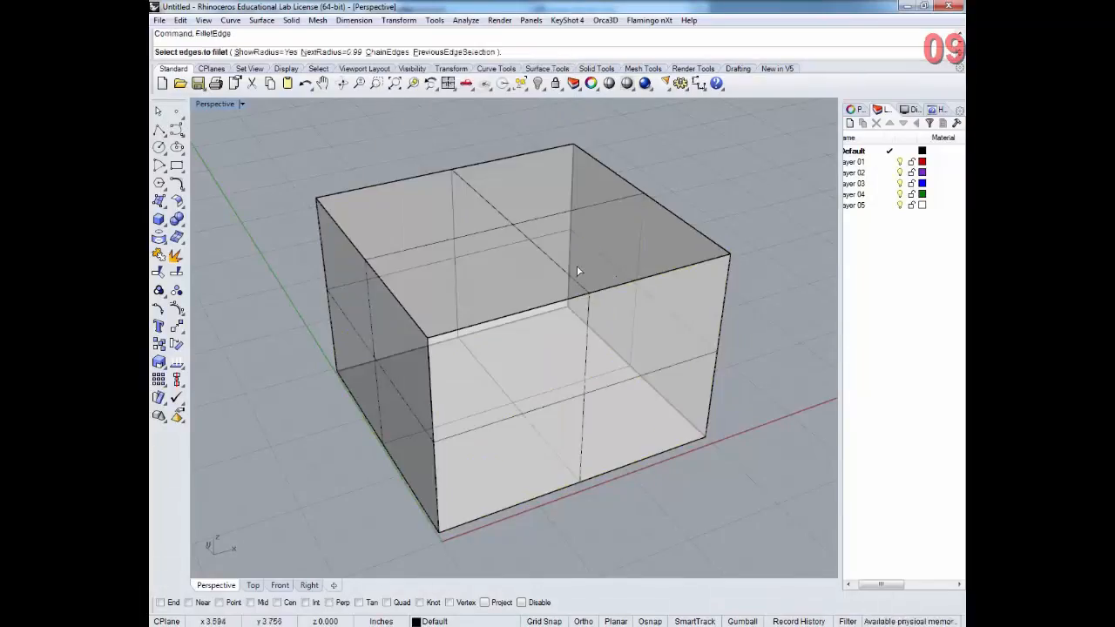
left_click_drag(266, 110, 770, 571)
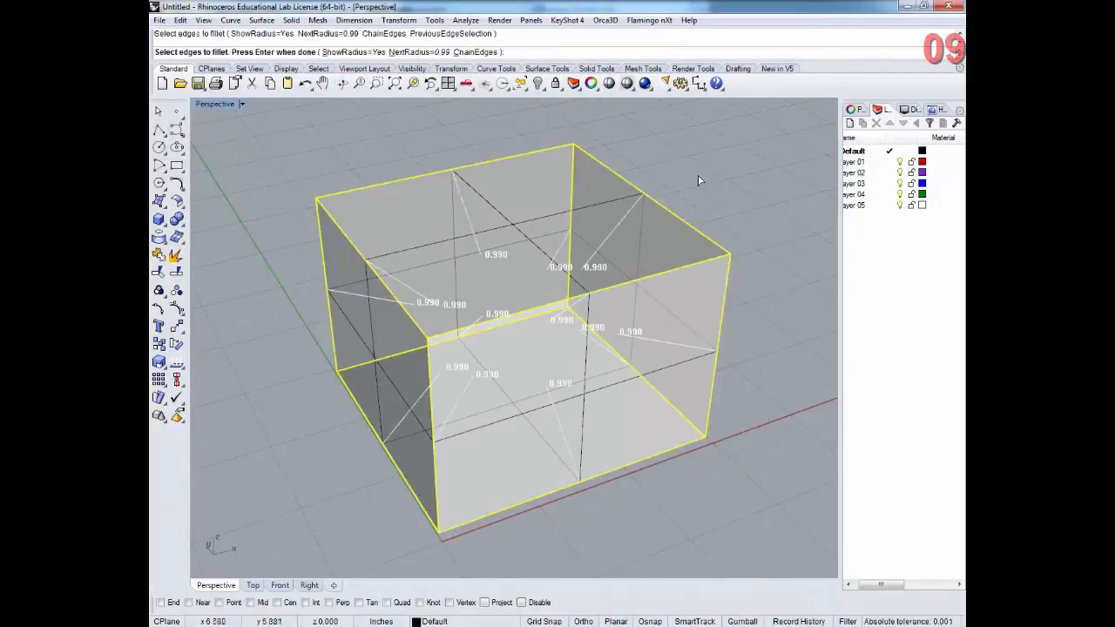
key("Return")
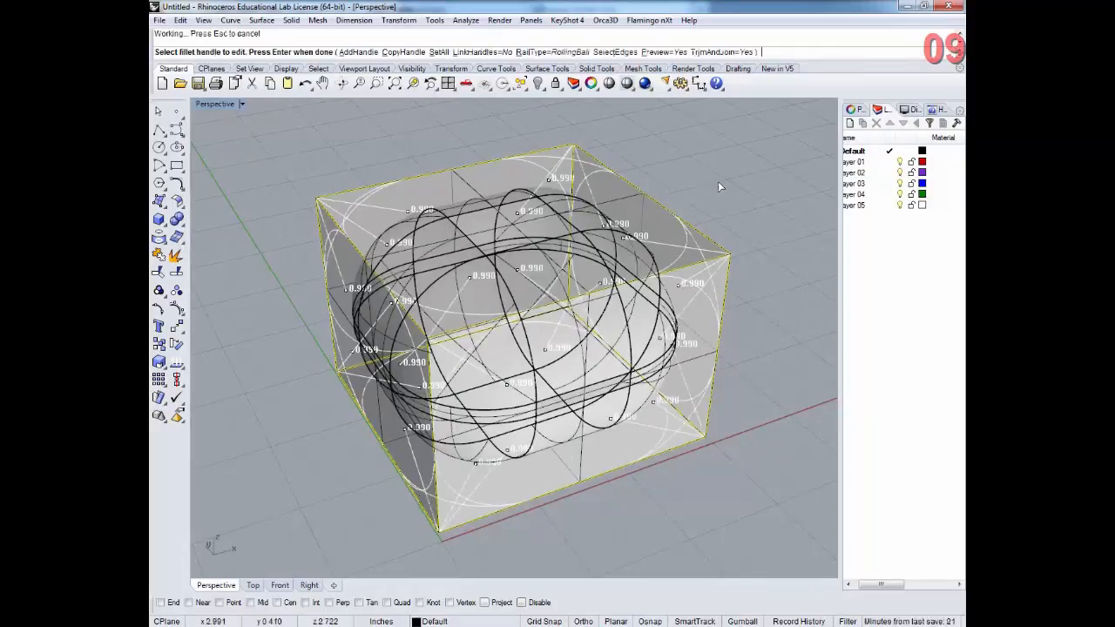
right_click_drag(730, 192, 757, 217)
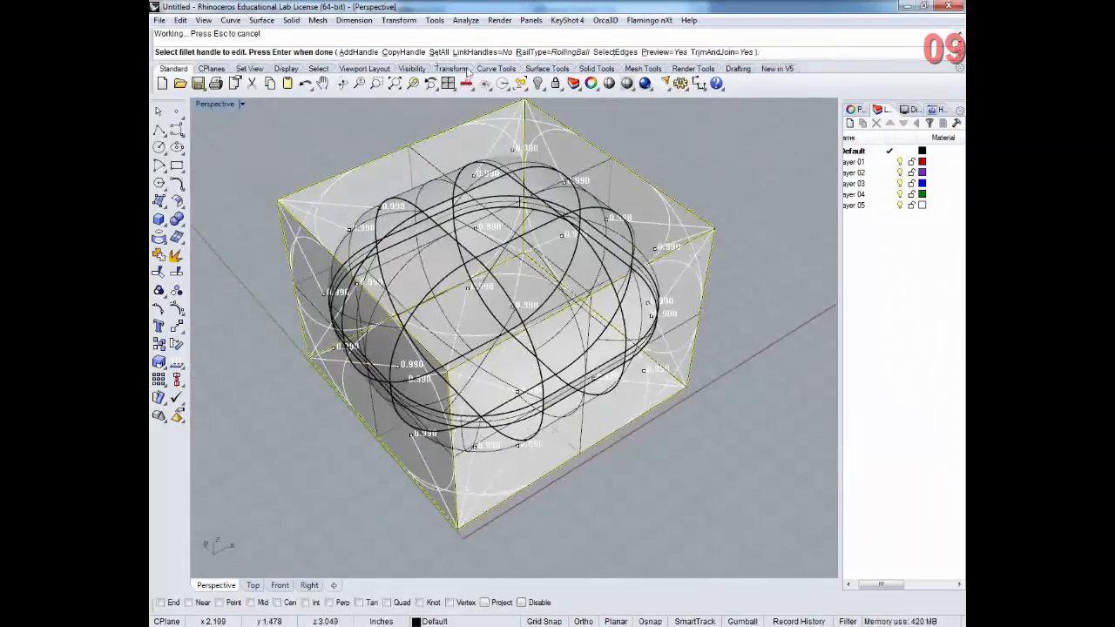
- Set the radius of all fillet handles to 0.2 and examine the rounded corners from several angles
left_click(439, 52)
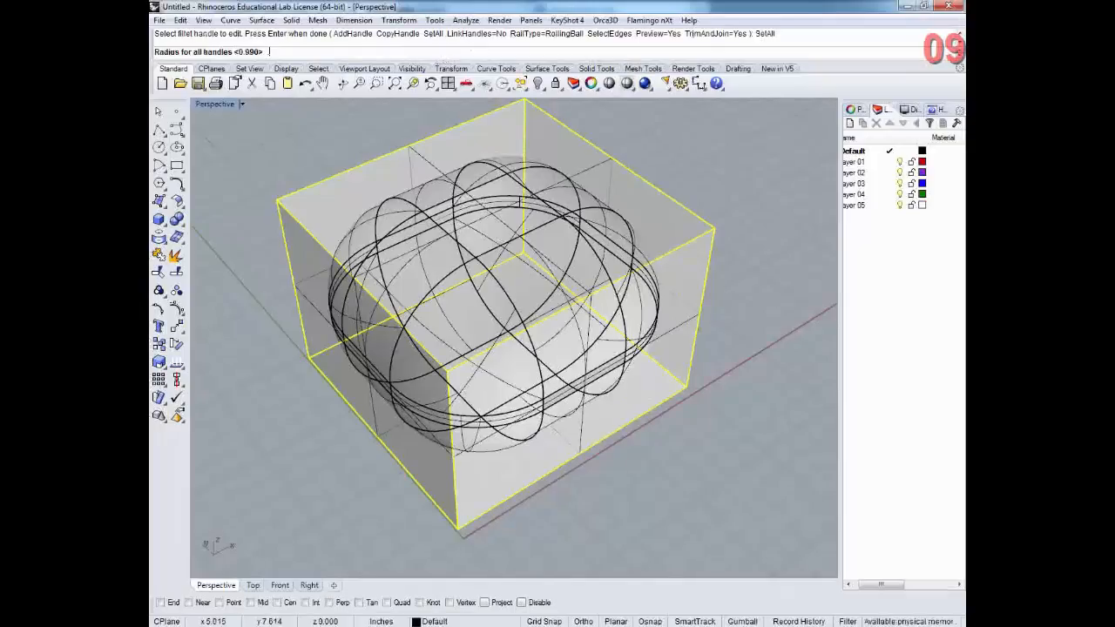
type("0.2")
key("Return")
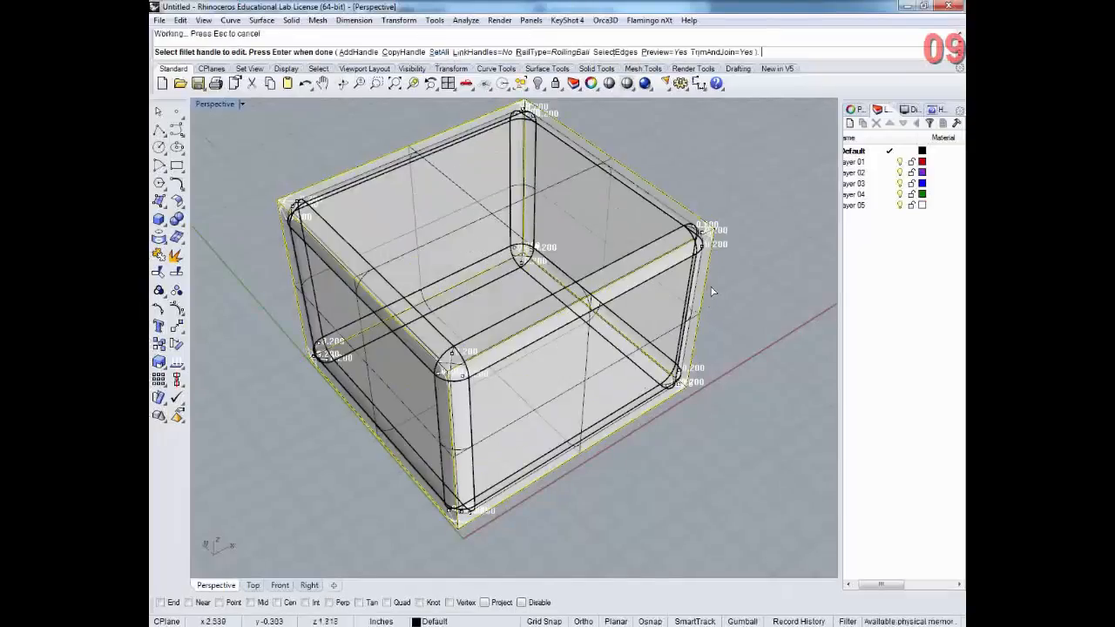
right_click_drag(709, 286, 410, 270)
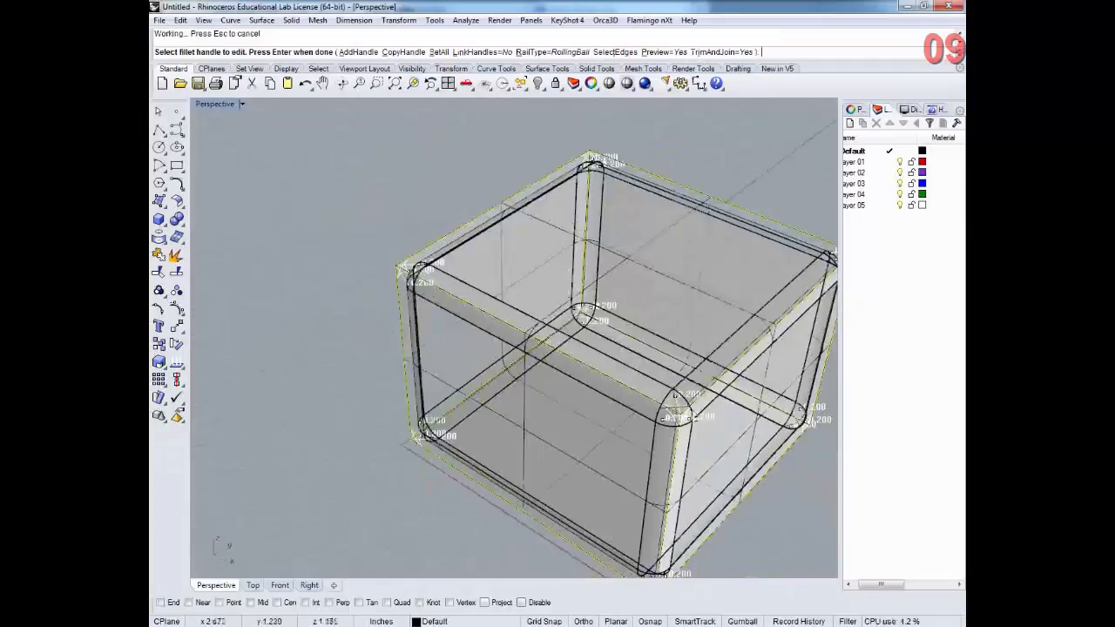
scroll(536, 322, "up", 6)
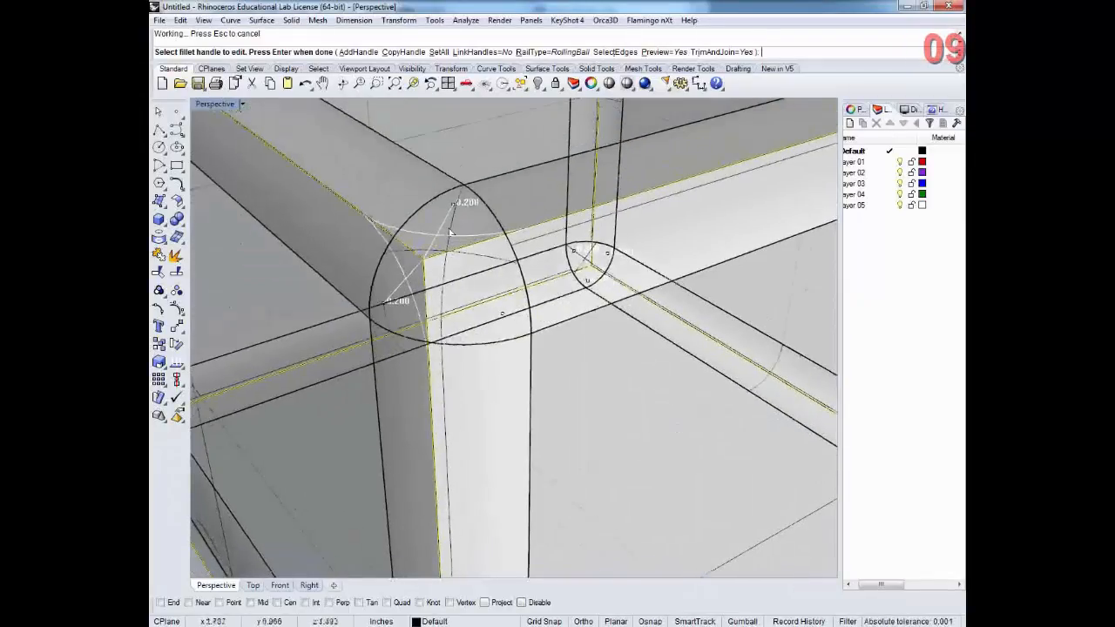
scroll(420, 320, "down", 6)
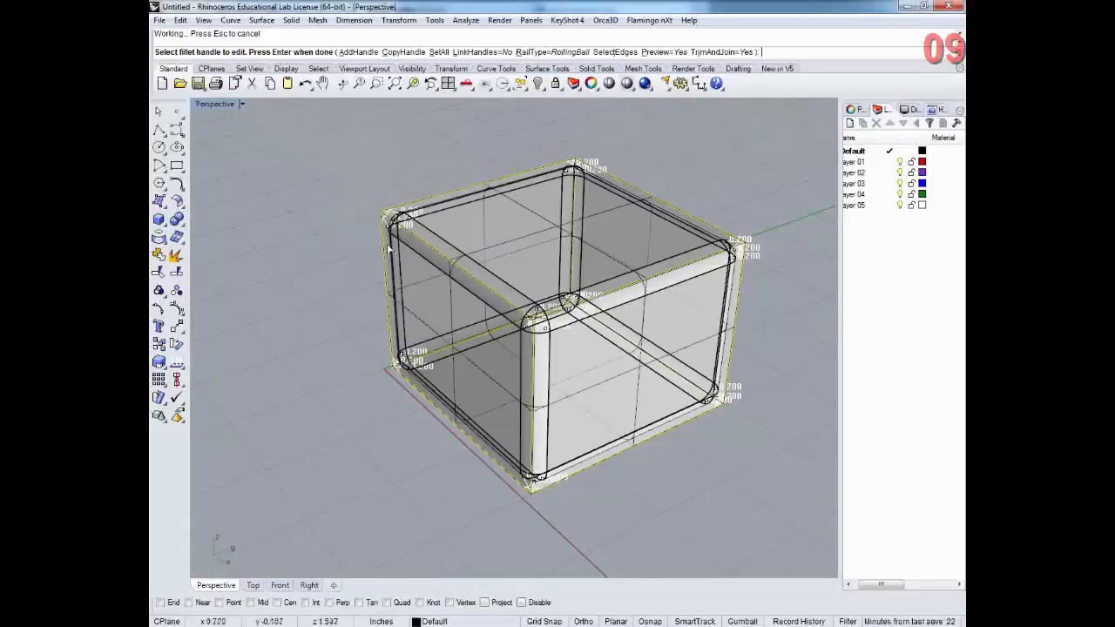
right_click_drag(385, 248, 398, 335)
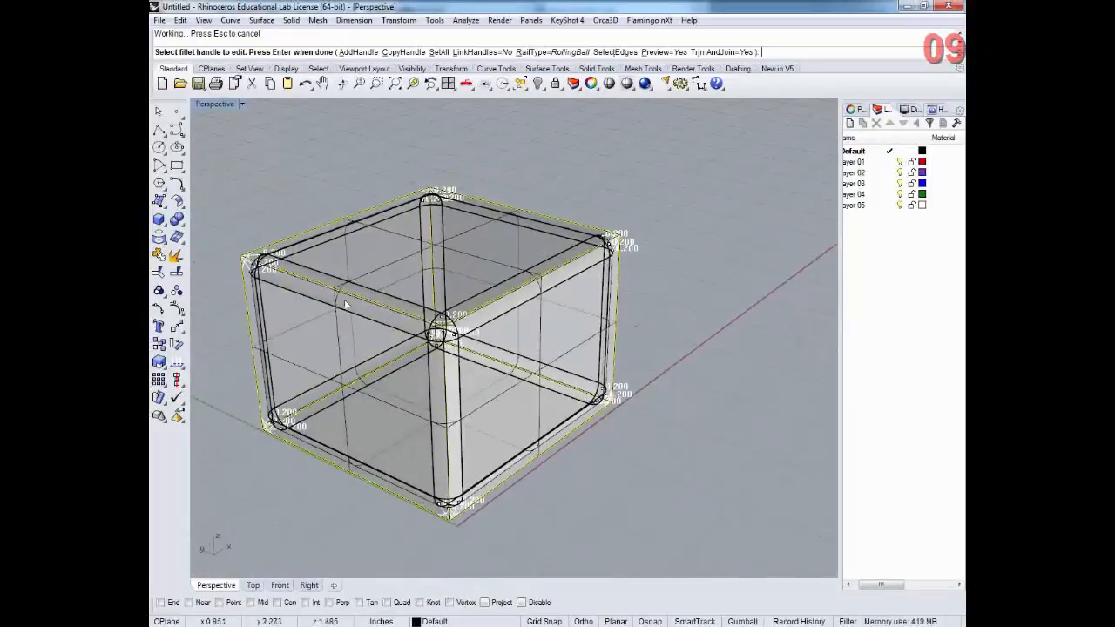
right_click_drag(384, 335, 418, 338)
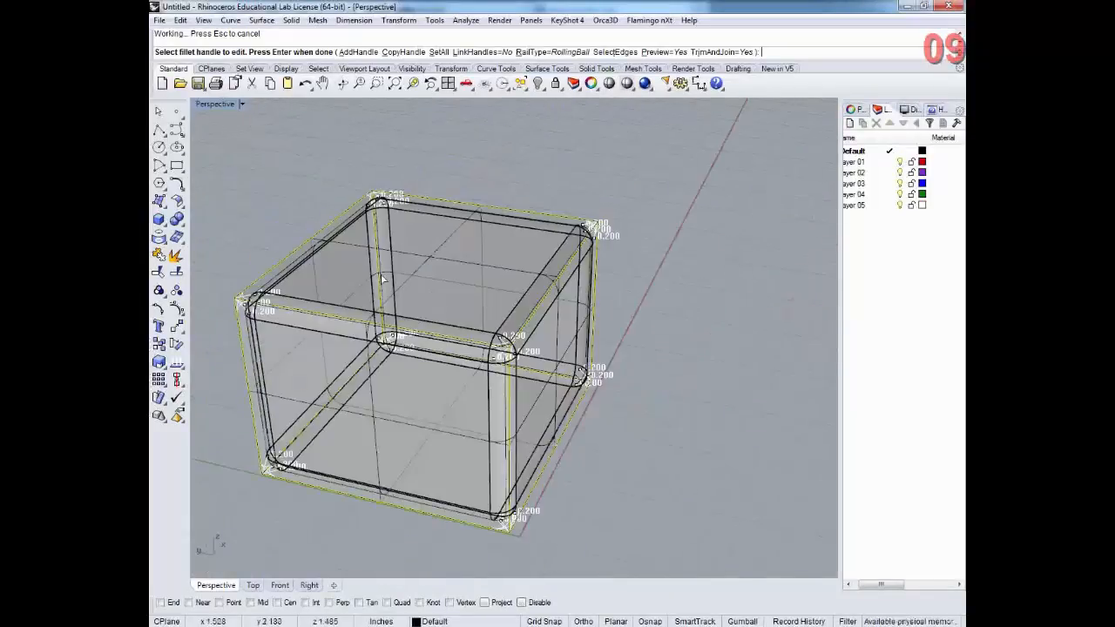
- Copy a corner fillet handle to the middle of one of the box's top edges
left_click(405, 53)
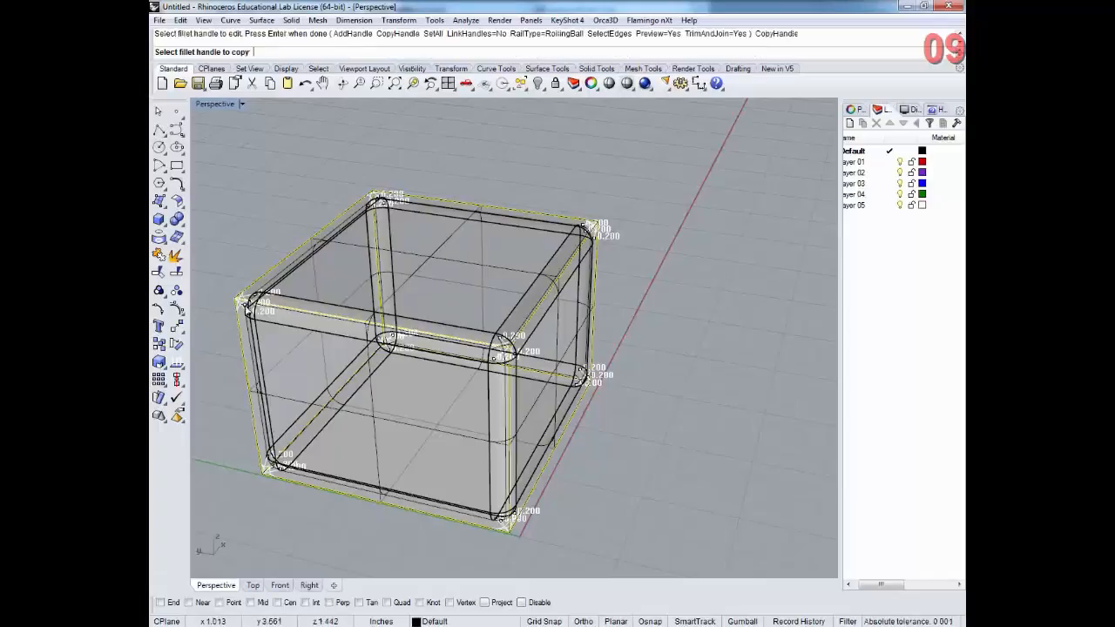
left_click(241, 301)
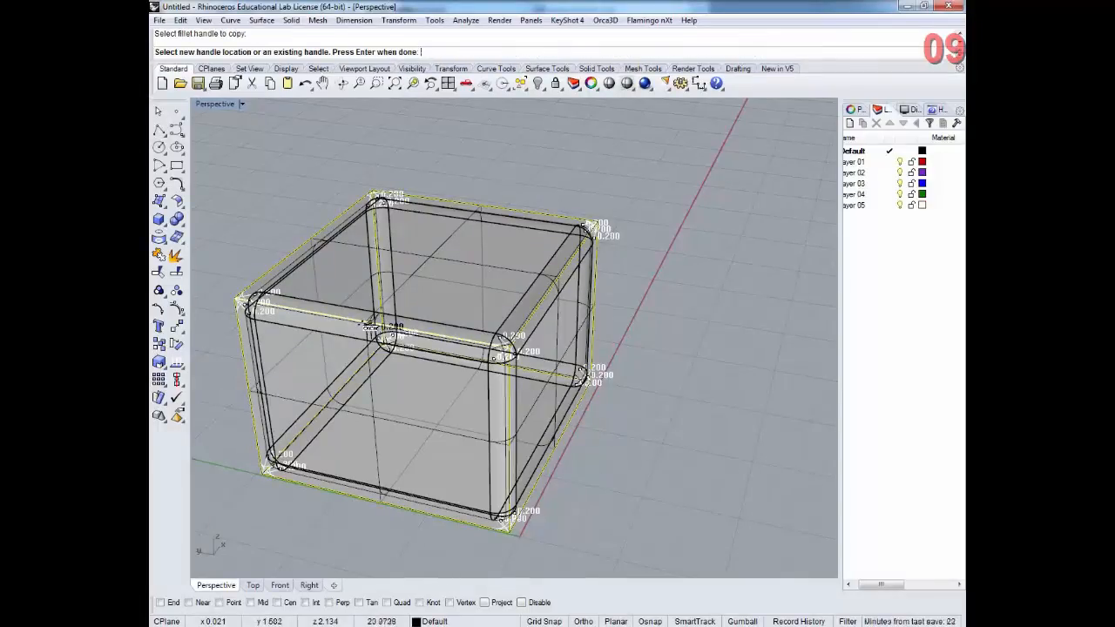
left_click(371, 329)
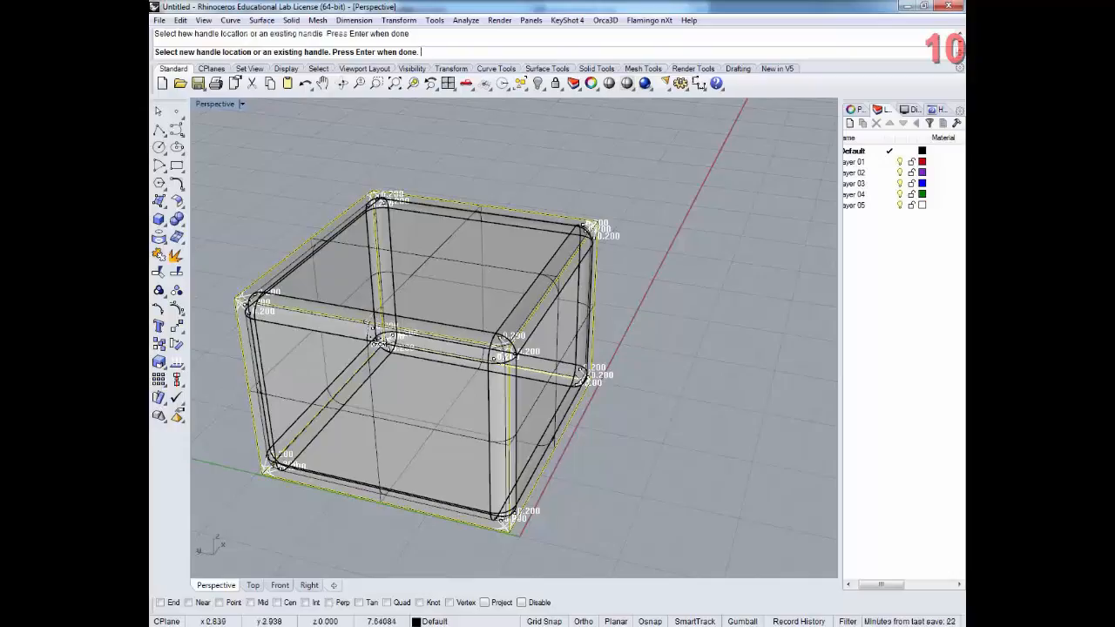
key("Return")
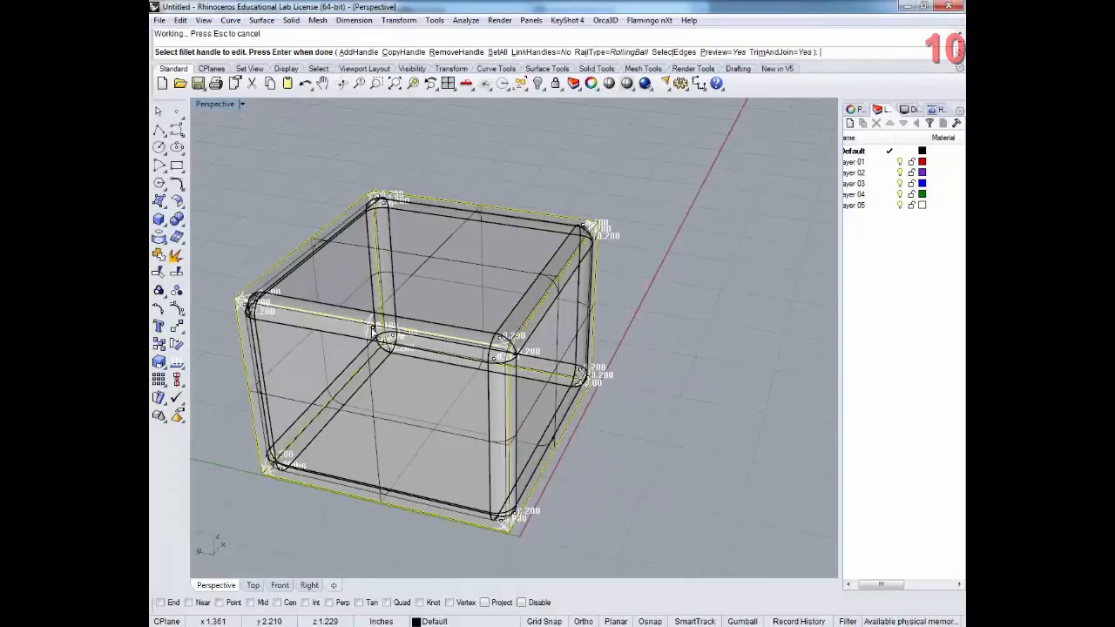
- Set the radius of the copied mid-edge handle to 0.5 and inspect the bulging variable-radius fillet
left_click(371, 330)
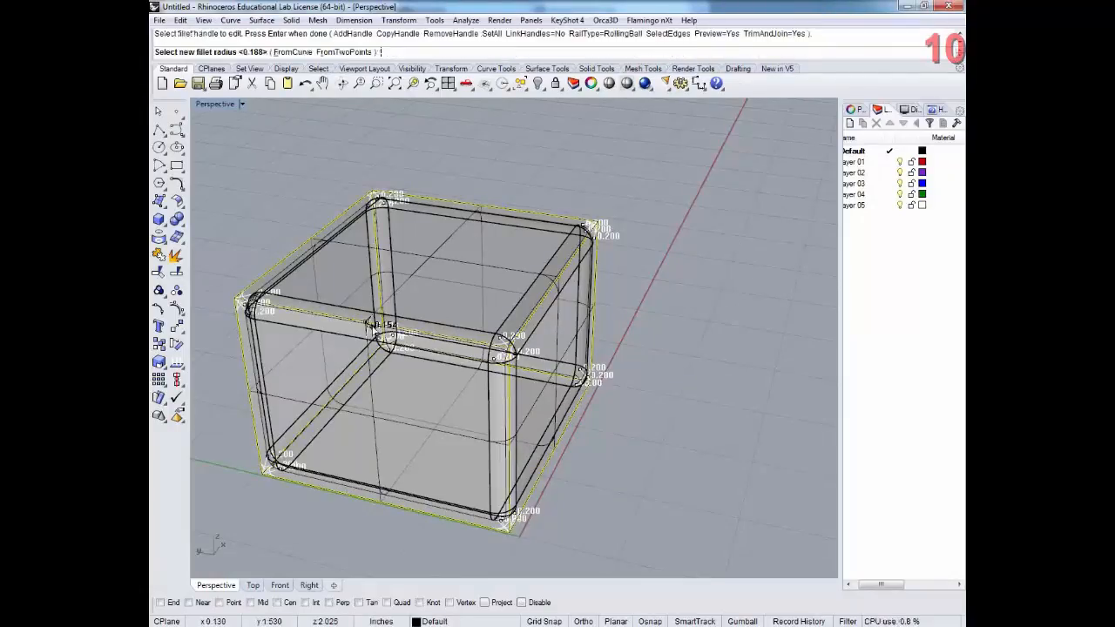
type("5")
key("Return")
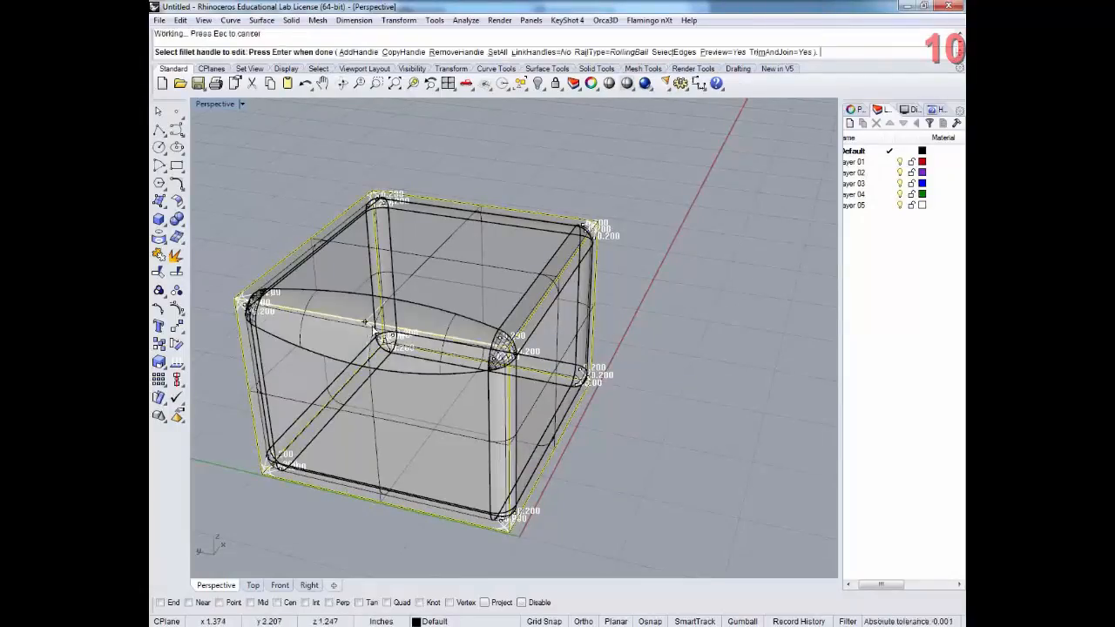
right_click_drag(371, 324, 400, 292)
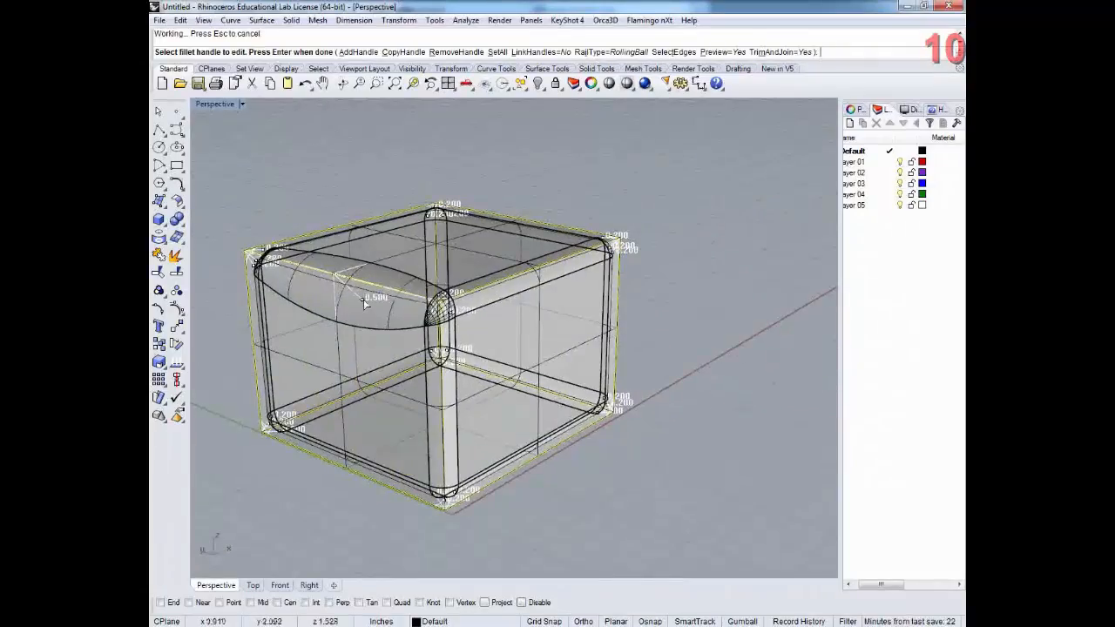
- Copy the 0.5 mid-edge handle to the middle of the adjacent top edge
left_click(402, 53)
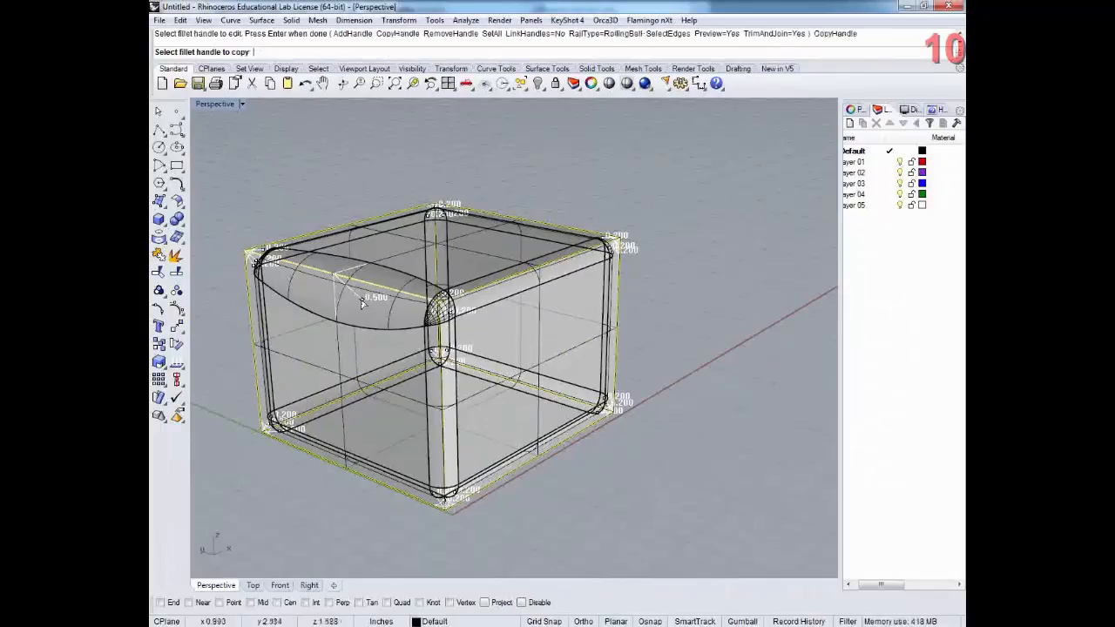
left_click(363, 302)
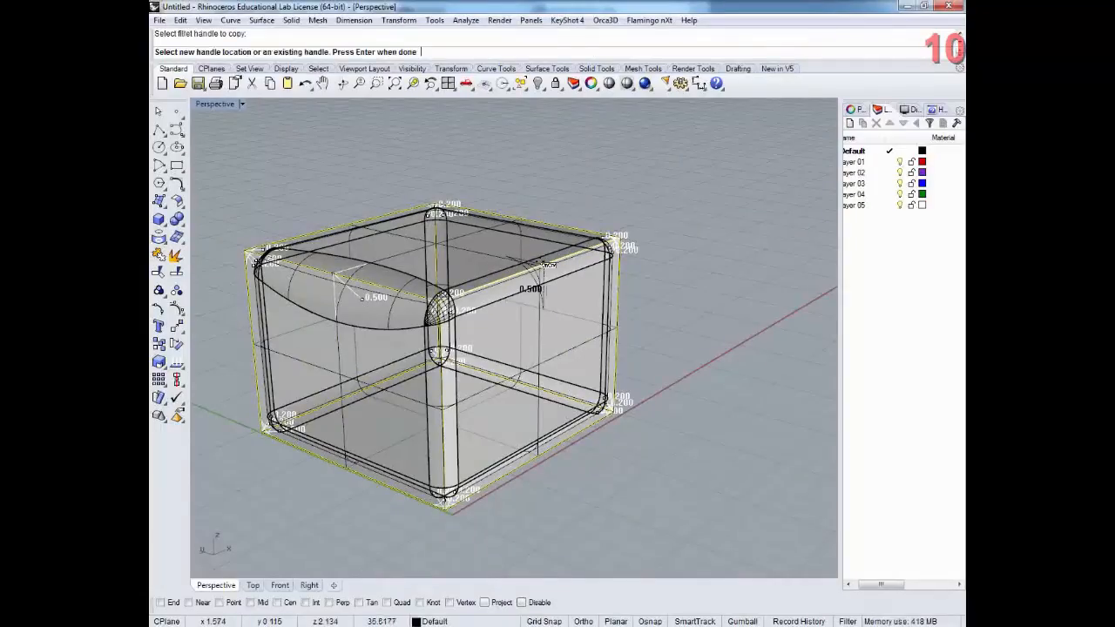
left_click(547, 264)
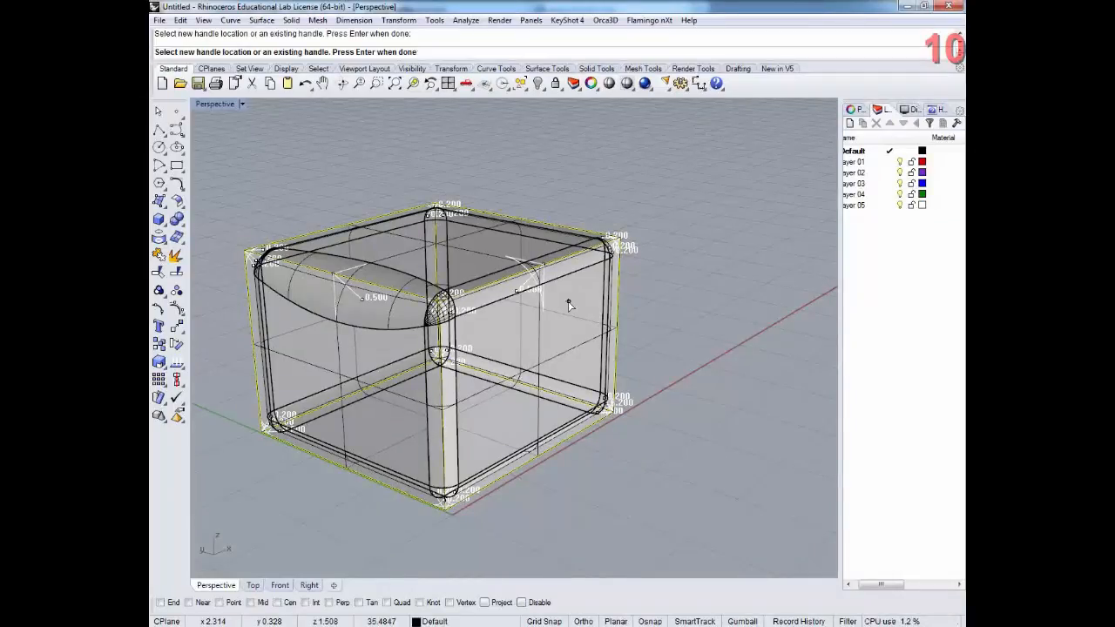
key("Return")
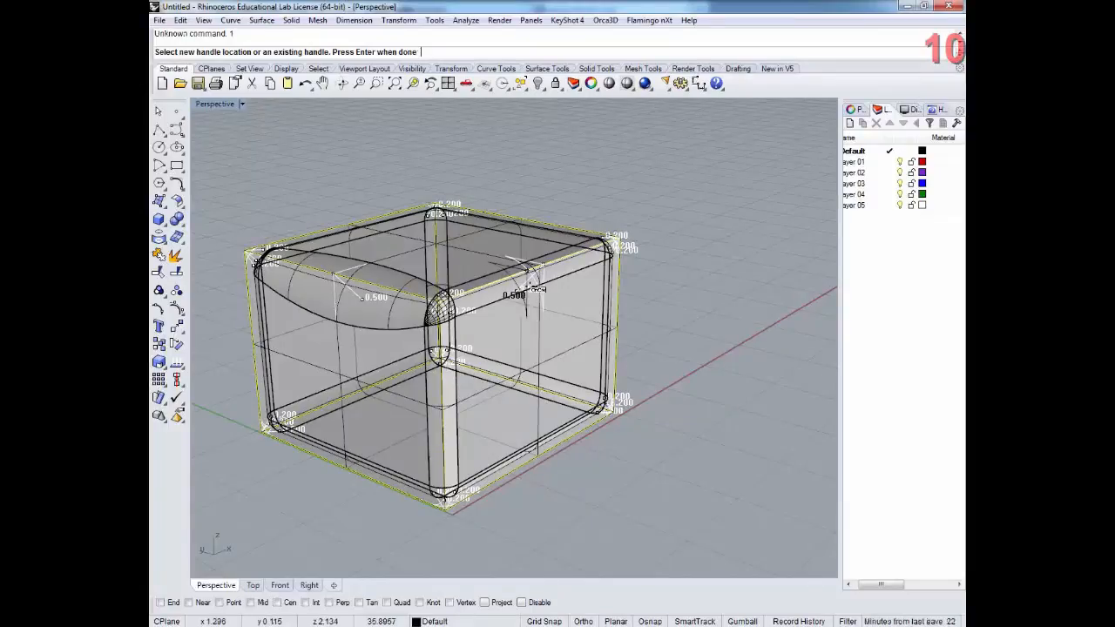
left_click(529, 287)
key("Return")
- Try a radius of 1 on the new mid-edge handle of the adjacent top edge and inspect the fillet
left_click(518, 292)
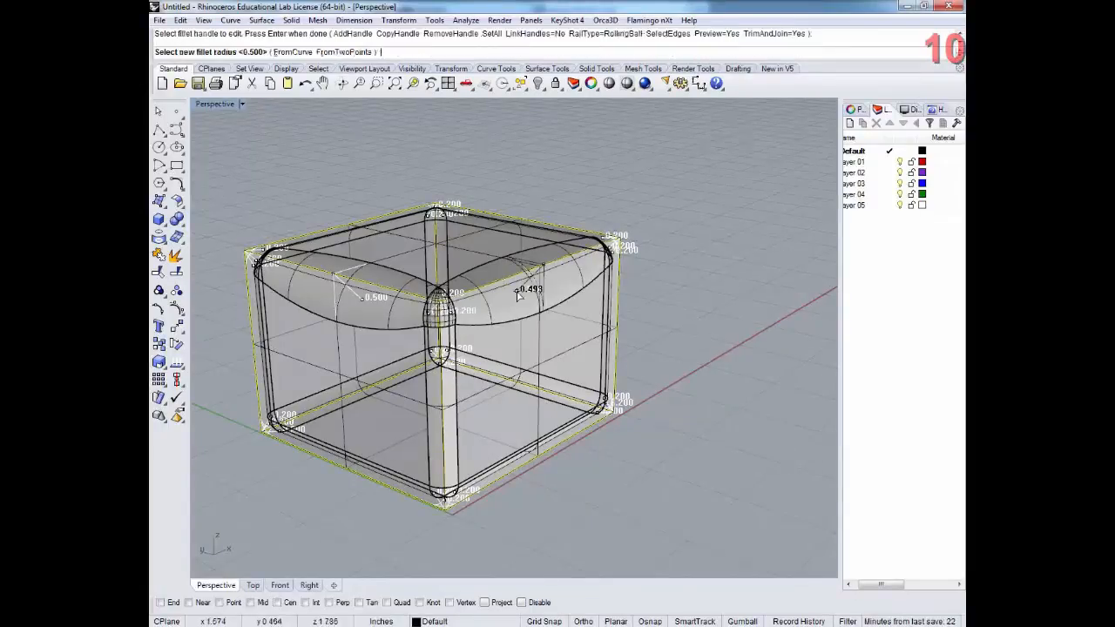
type("1")
key("Return")
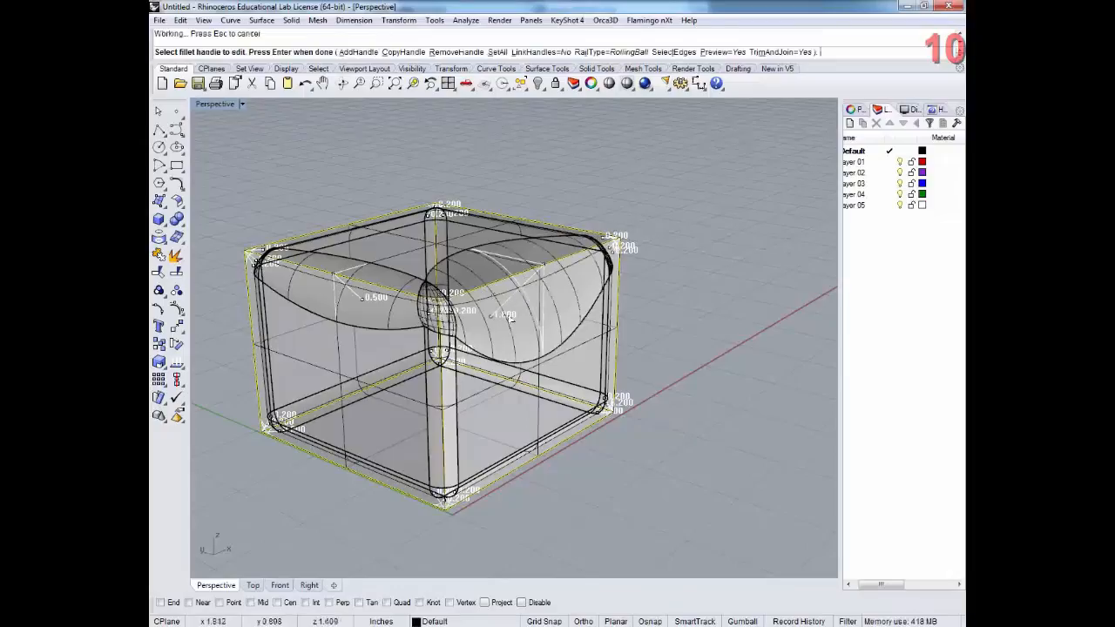
right_click_drag(517, 292, 453, 318)
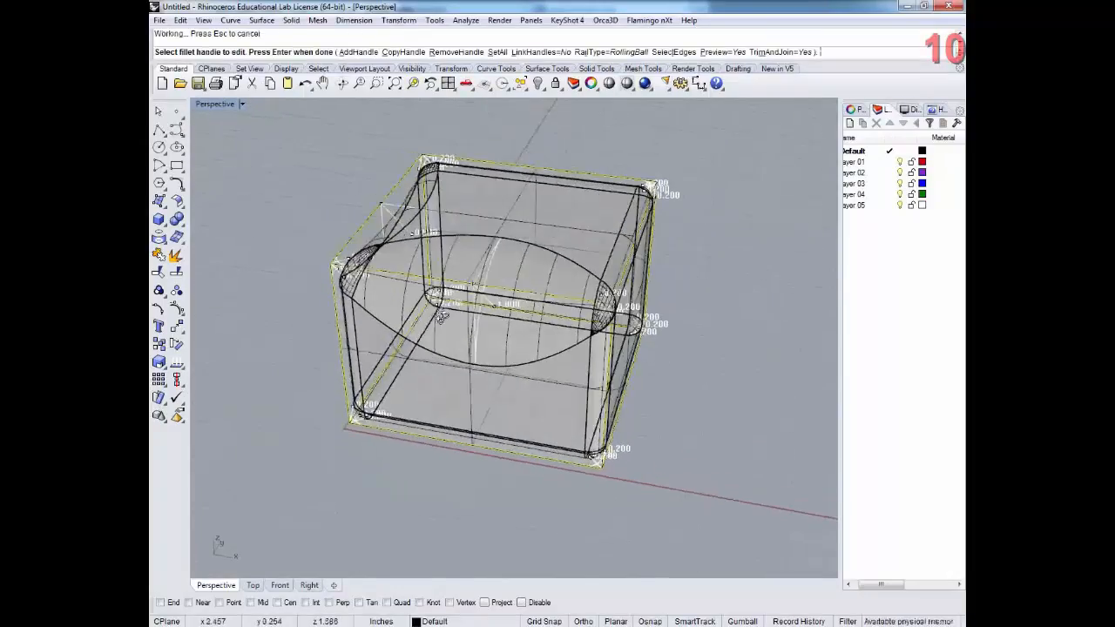
- Try freehand radii of about 0.95, 0.52, 0.31 and 0.13 on the adjacent top edge's middle handle
left_click(496, 308)
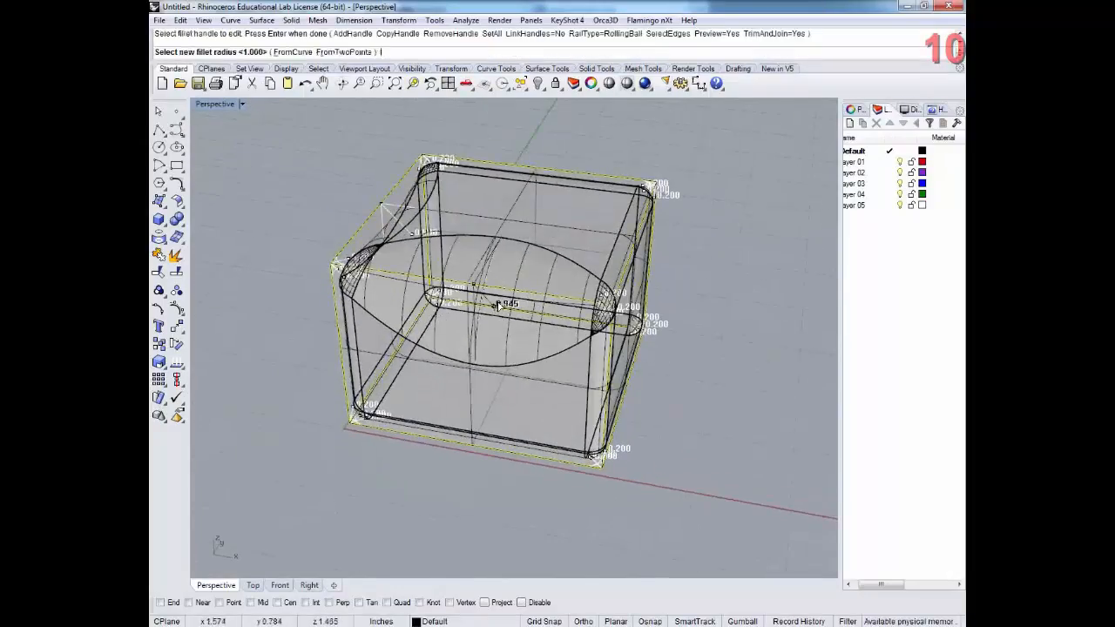
left_click(510, 312)
right_click_drag(520, 322, 517, 299)
left_click(518, 298)
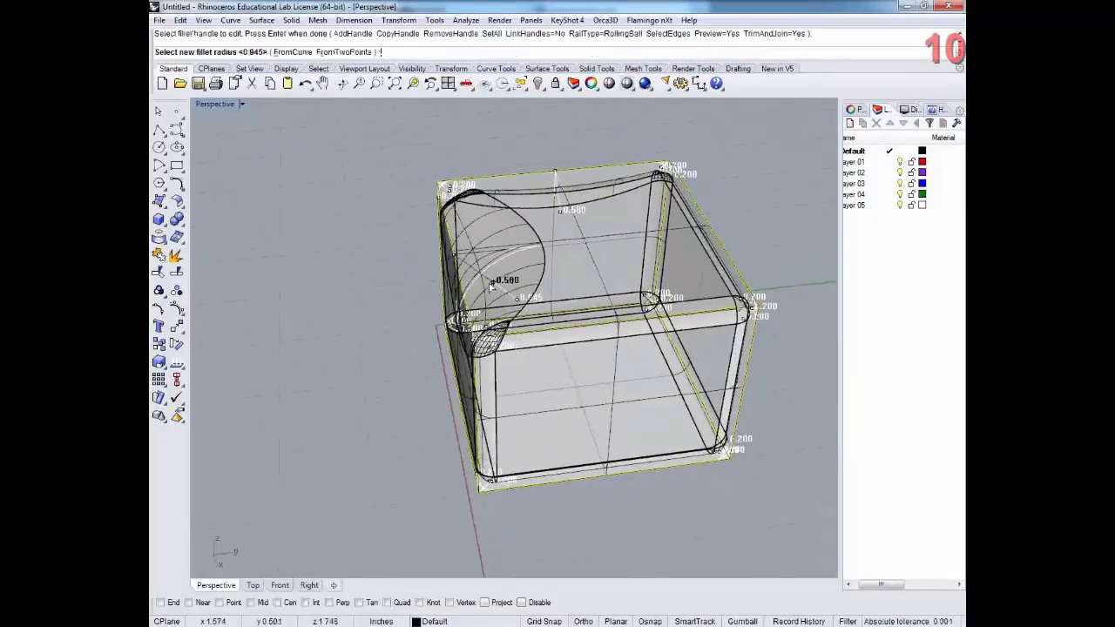
left_click(492, 285)
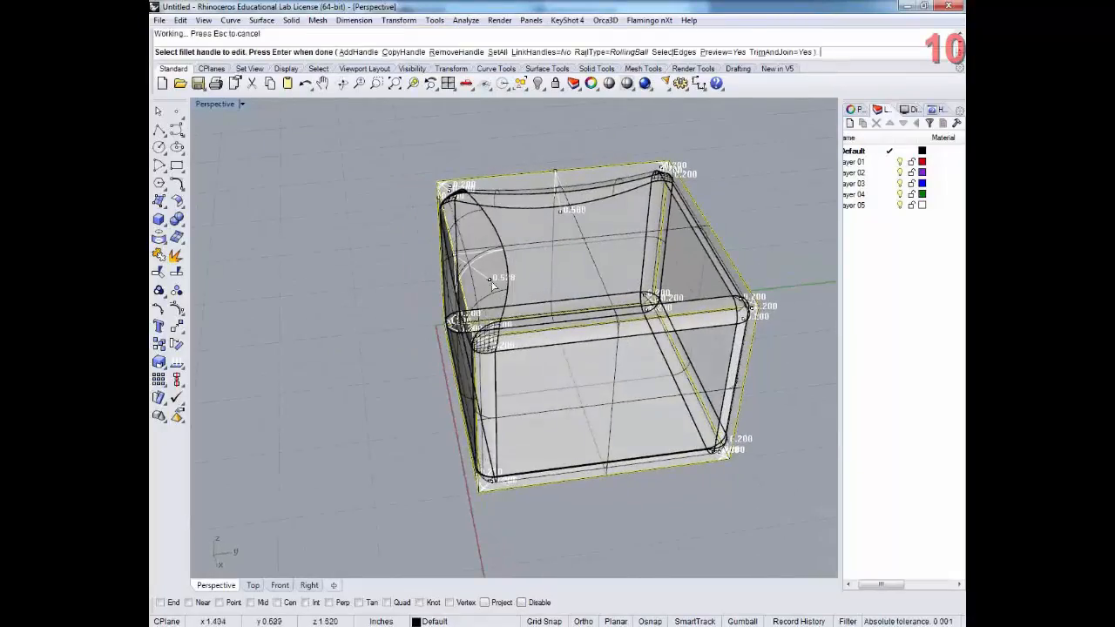
left_click(490, 278)
left_click(475, 270)
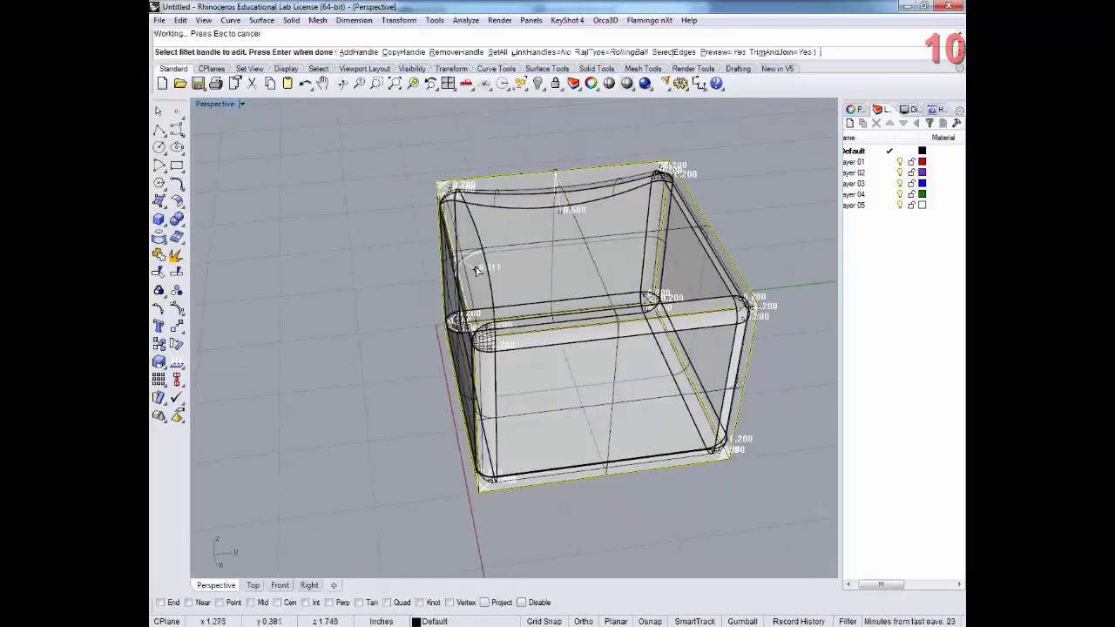
left_click(474, 272)
left_click(473, 269)
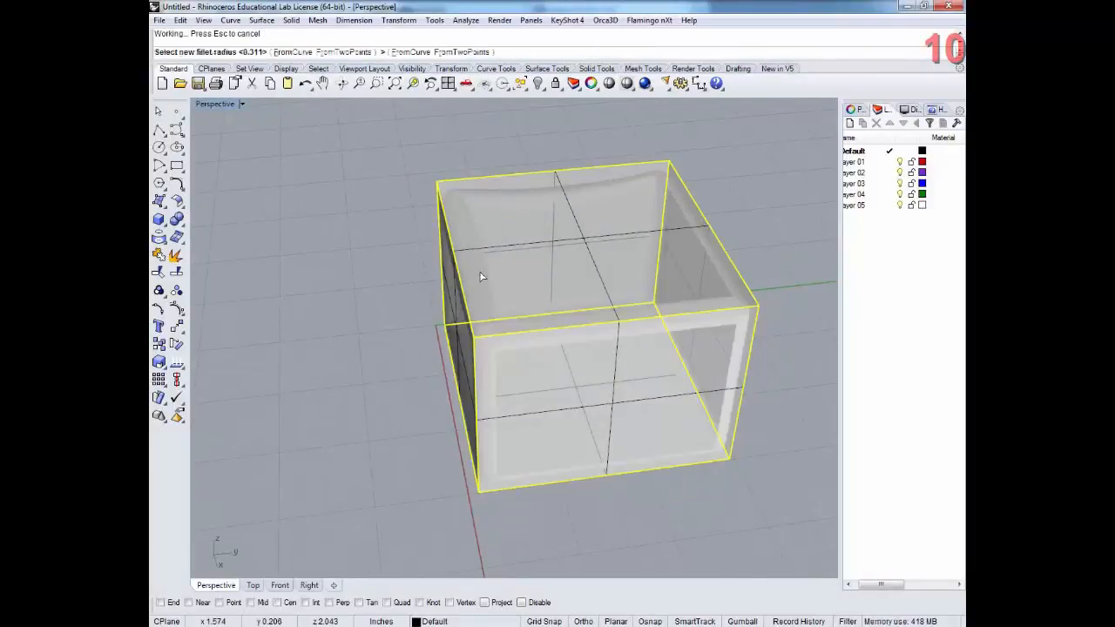
- Pull the adjacent top edge's middle handle back out to a radius of about 0.9 and inspect the fillet
right_click_drag(479, 271, 756, 255)
left_click(550, 279)
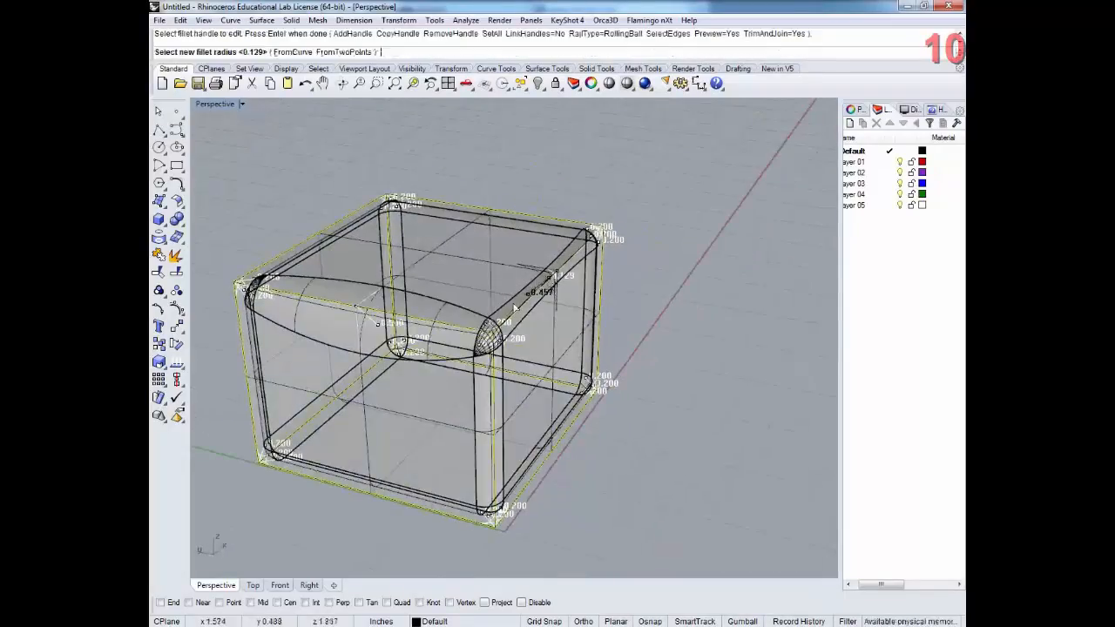
left_click(566, 339)
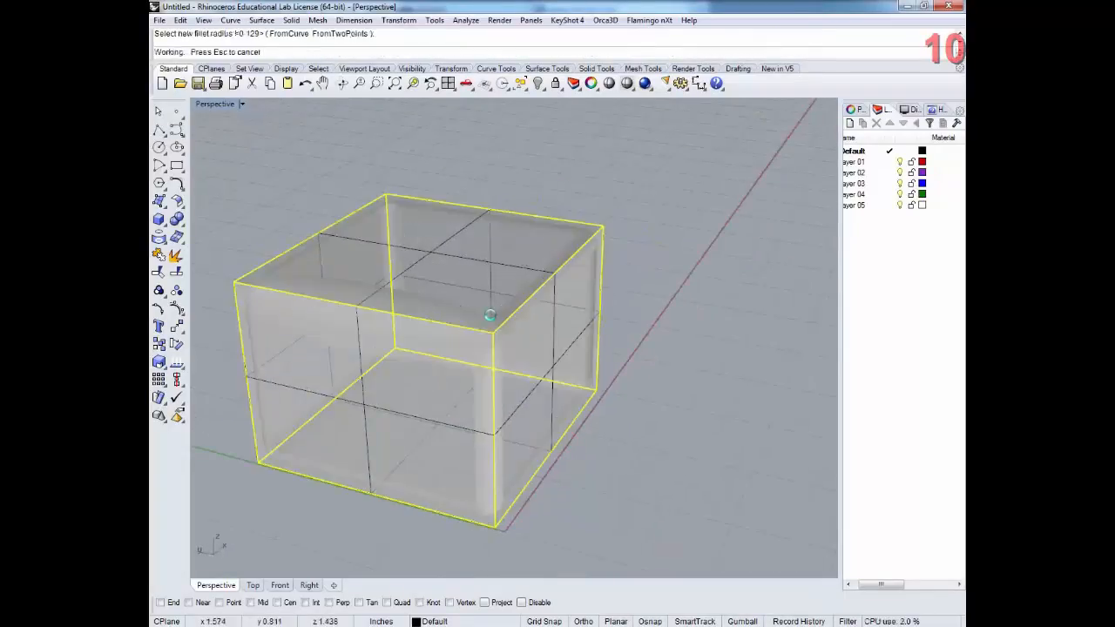
right_click_drag(570, 343, 282, 340)
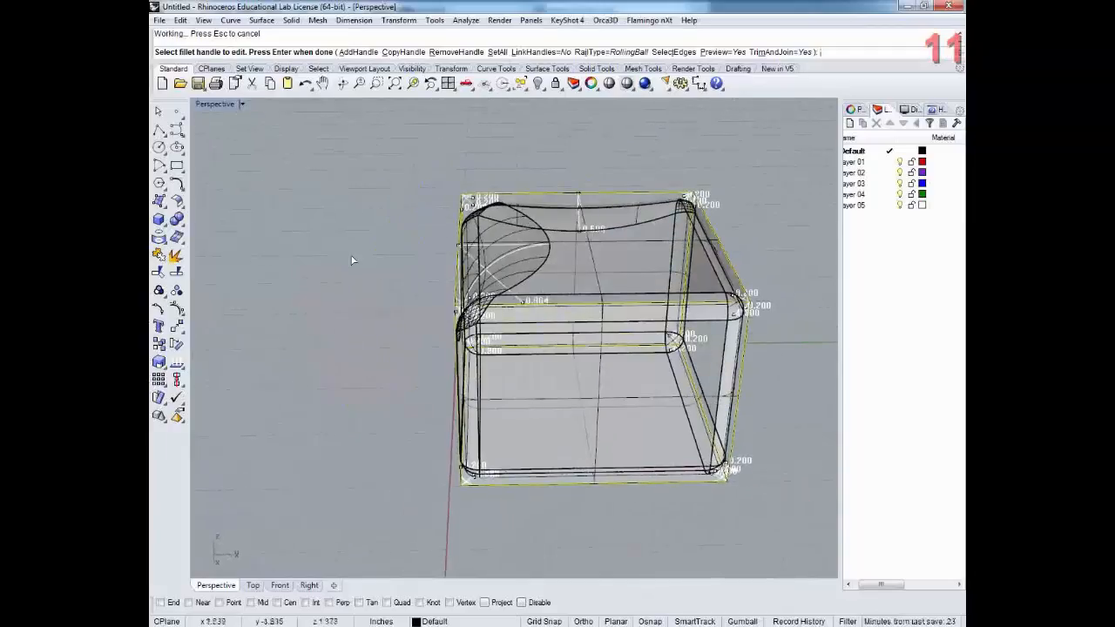
- Copy a 0.2 corner fillet handle to the middle of the top edge opposite the 0.5 mid-edge handle
left_click(403, 52)
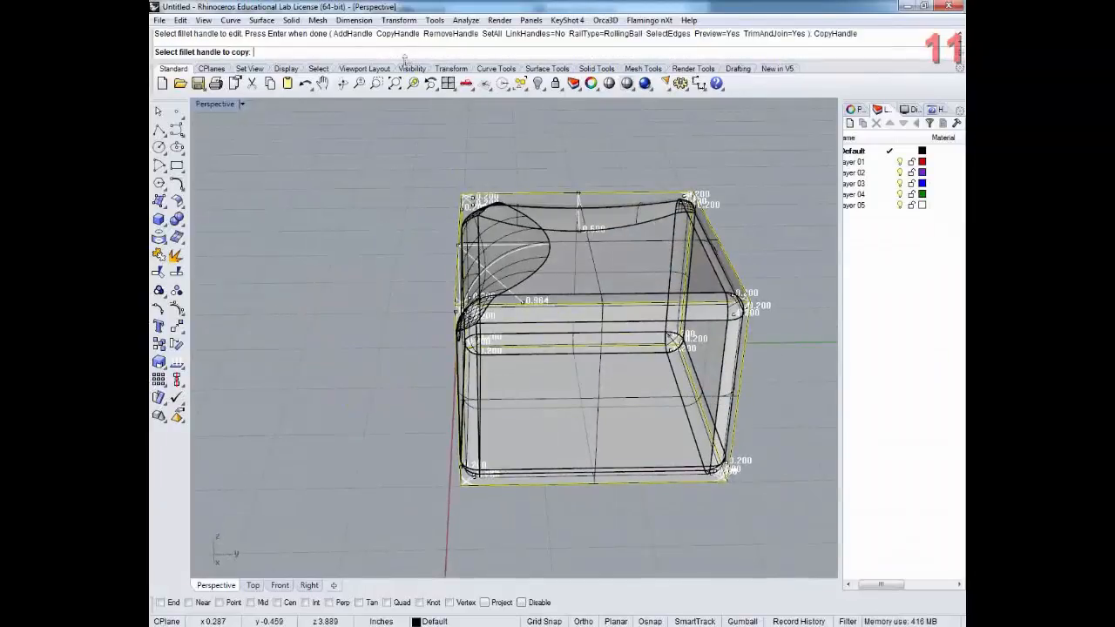
left_click(475, 343)
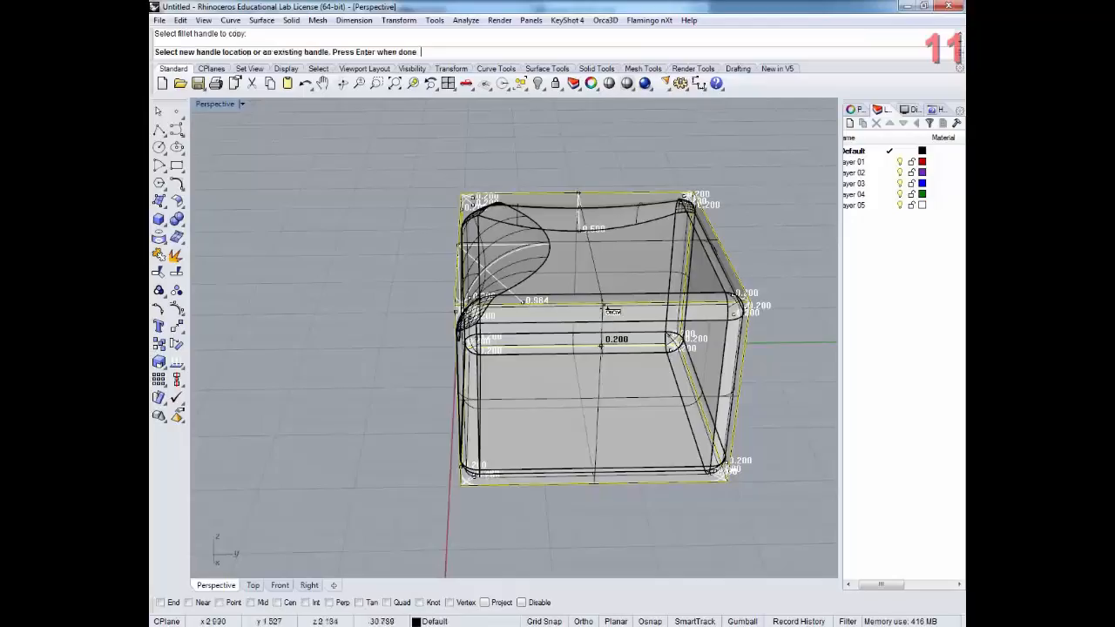
right_click_drag(601, 306, 734, 315)
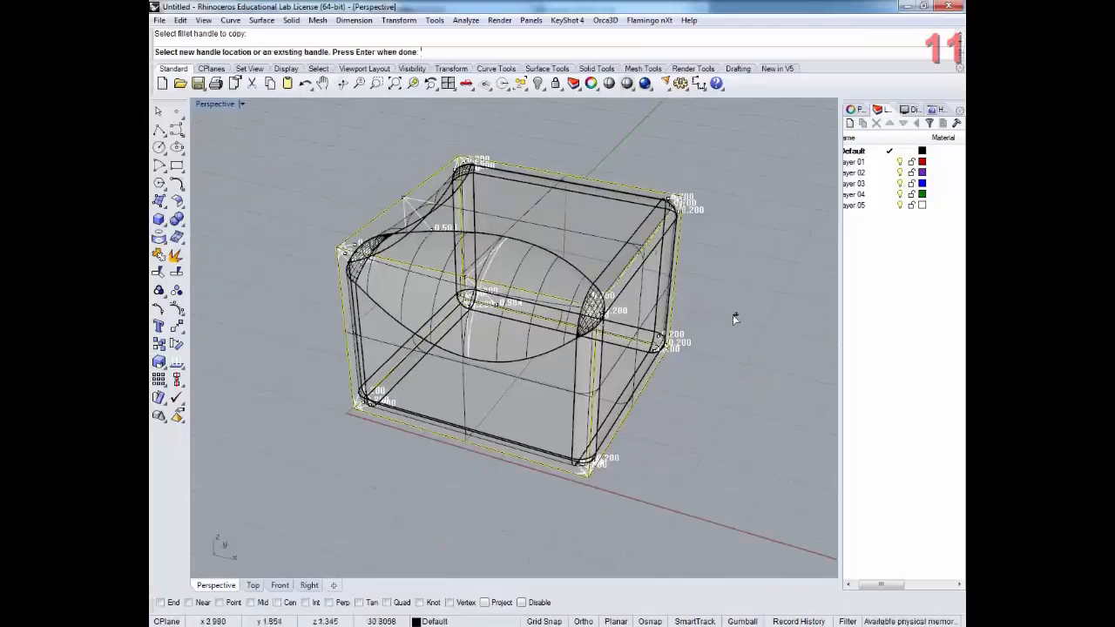
left_click(647, 250)
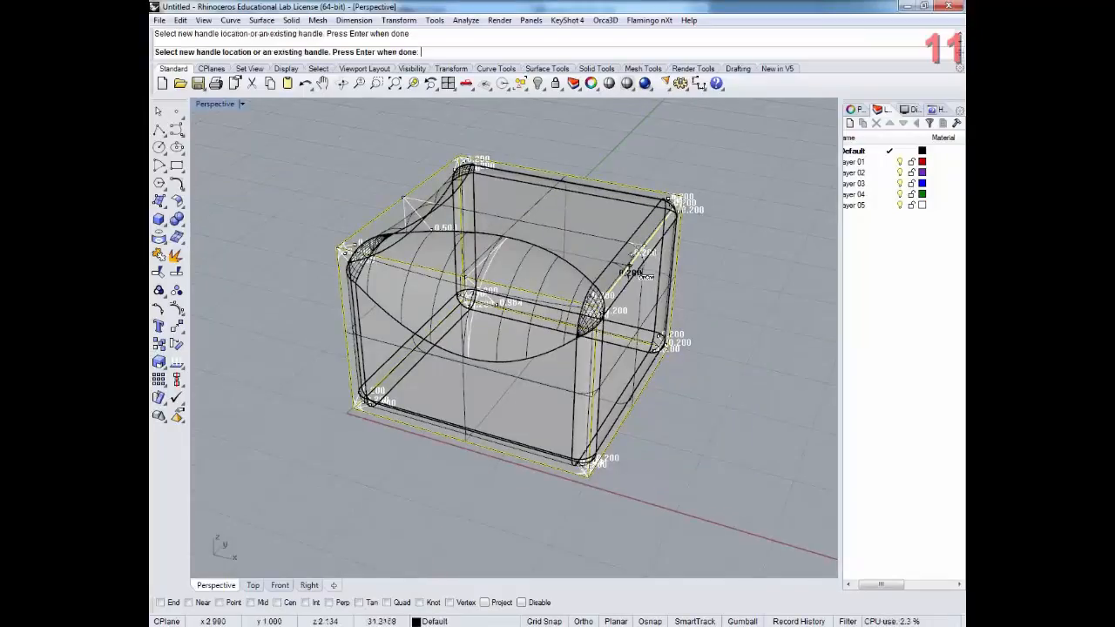
key("Return")
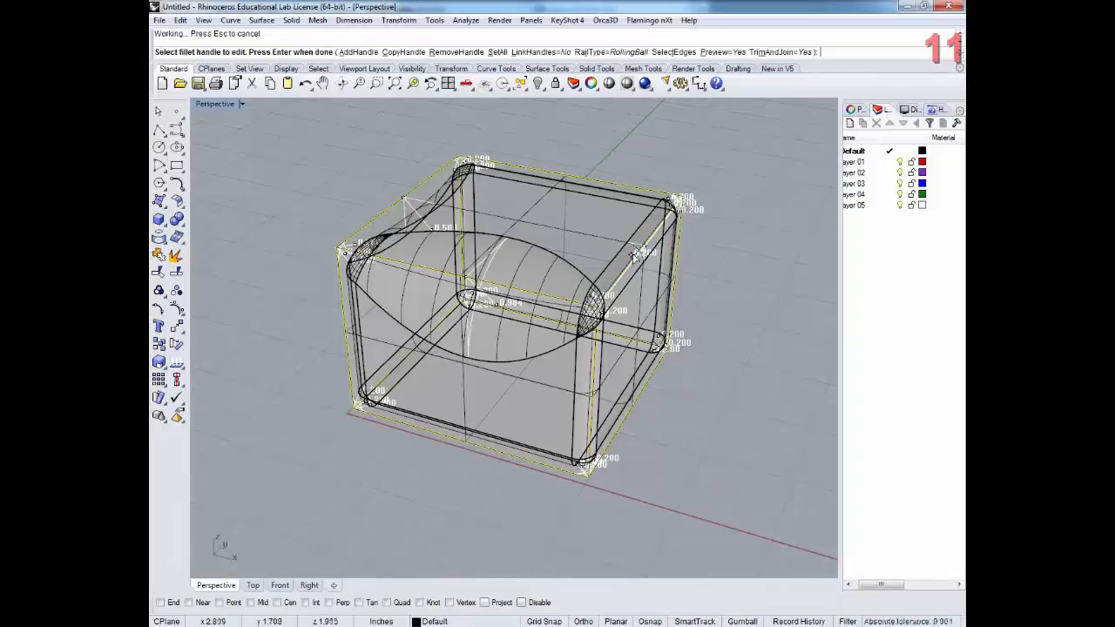
- Set the new mid-edge handle's radius freehand to about 0.48, and reduce it to about 0.29
left_click(634, 254)
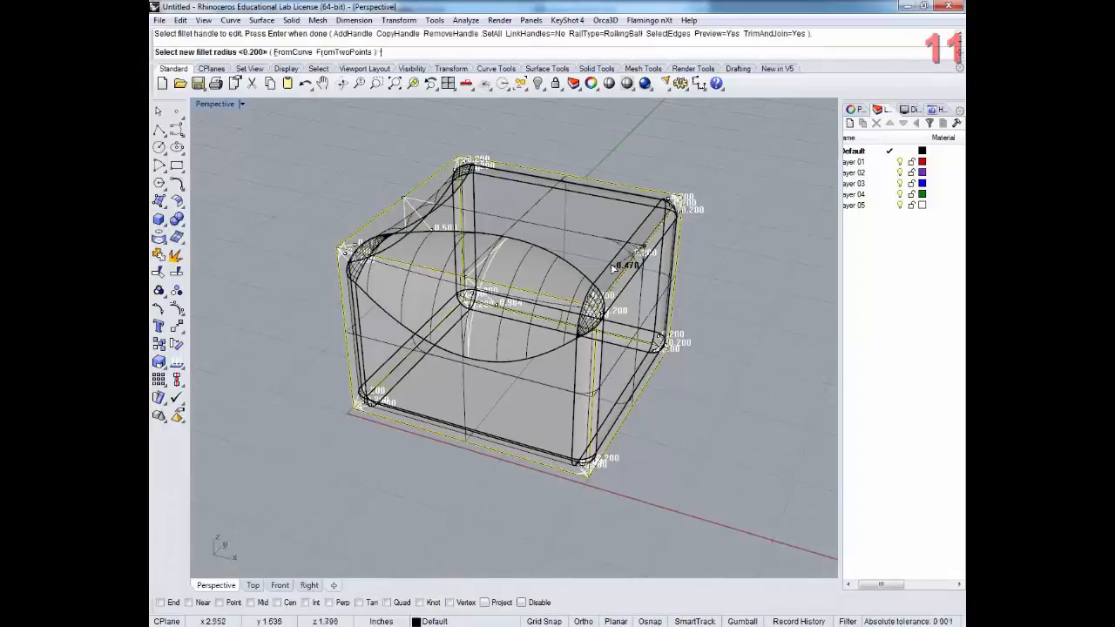
left_click(612, 268)
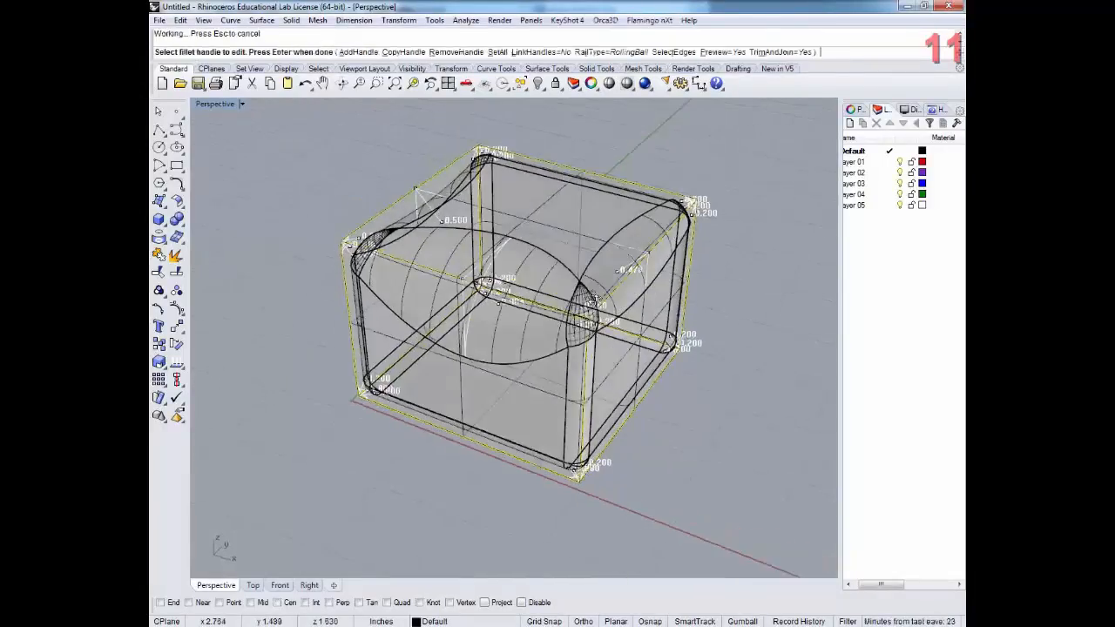
left_click(623, 277)
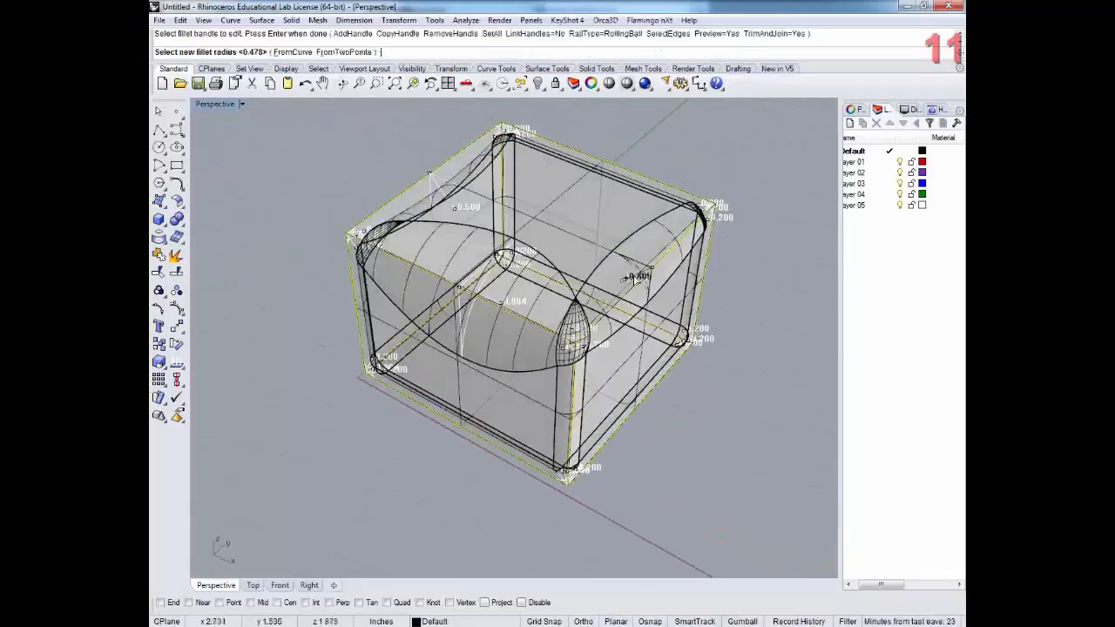
left_click(636, 277)
right_click_drag(640, 280, 453, 209)
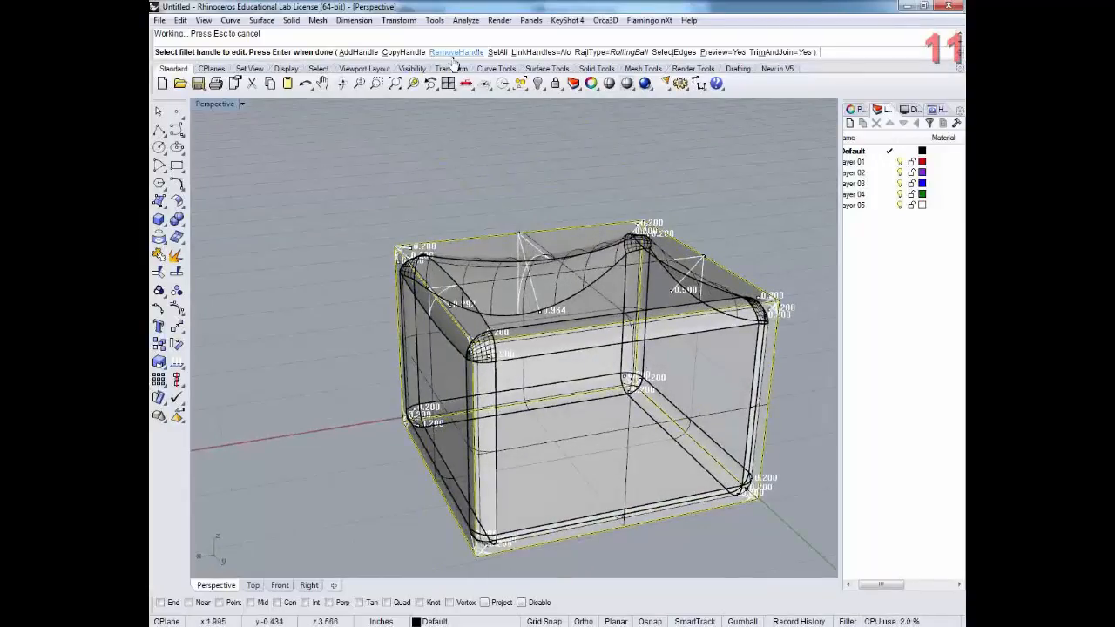
- Copy the 0.29 mid-edge handle onto the fourth top edge, about a quarter of its length from one corner
left_click(404, 51)
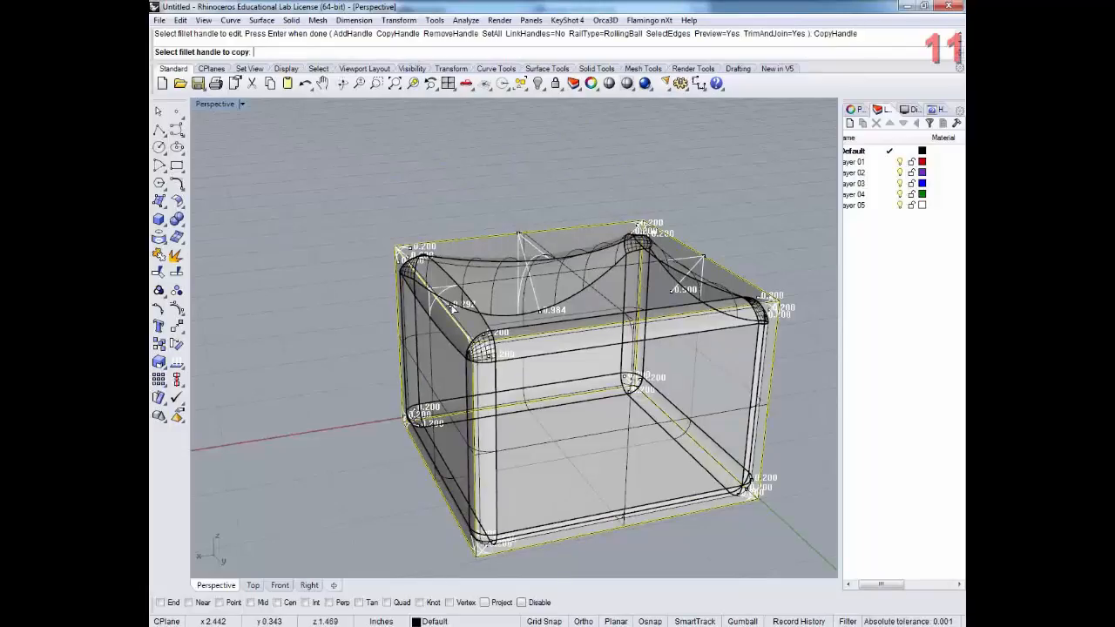
left_click(536, 308)
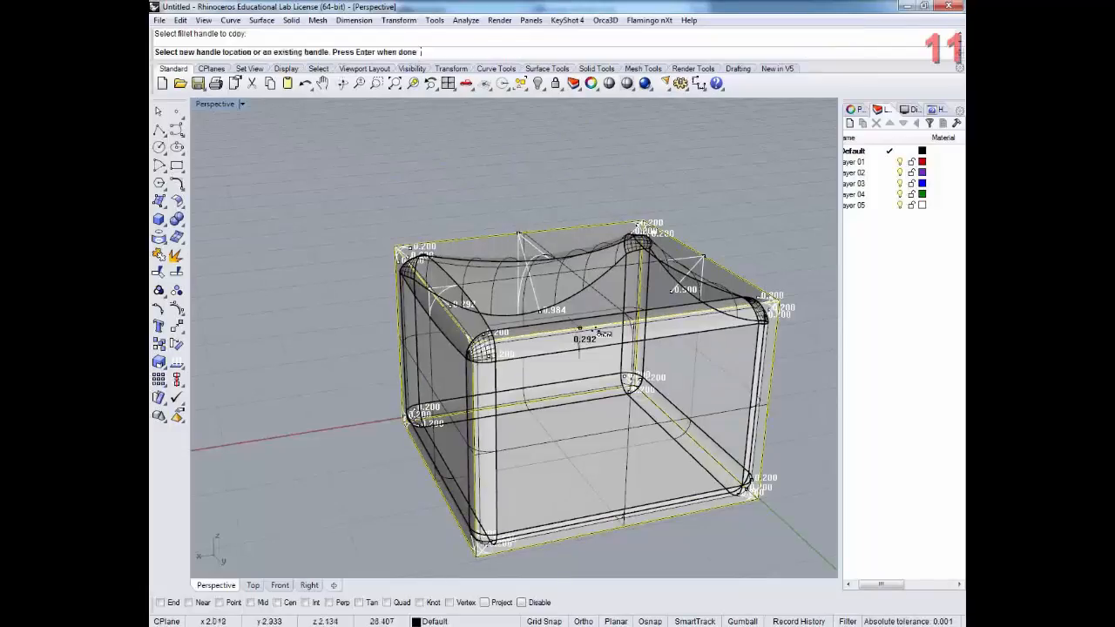
left_click(693, 312)
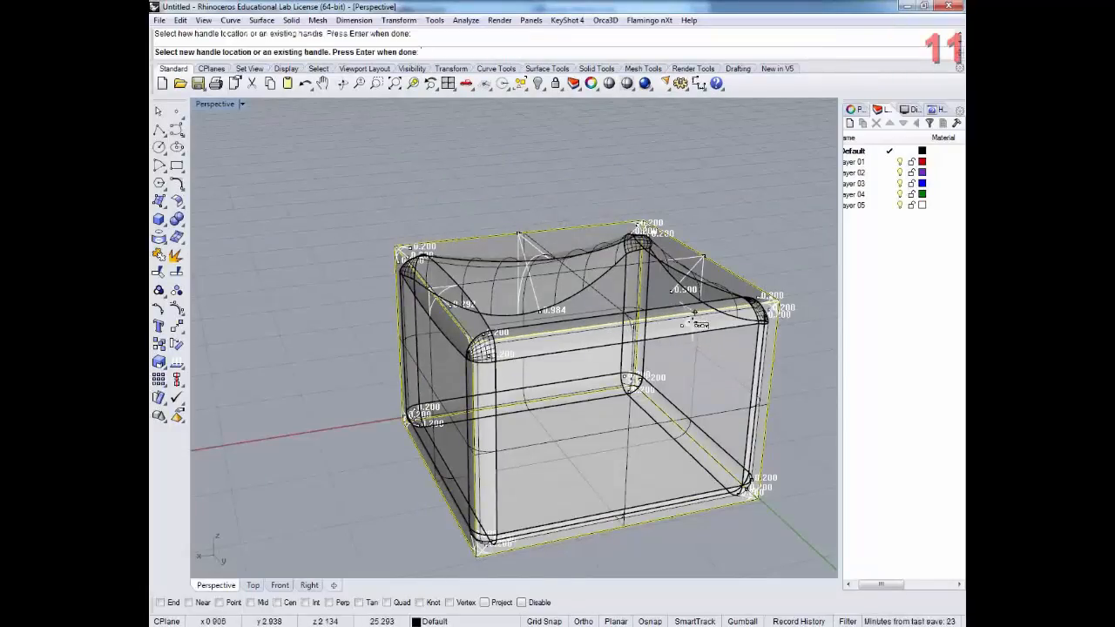
left_click(695, 324)
key("Return")
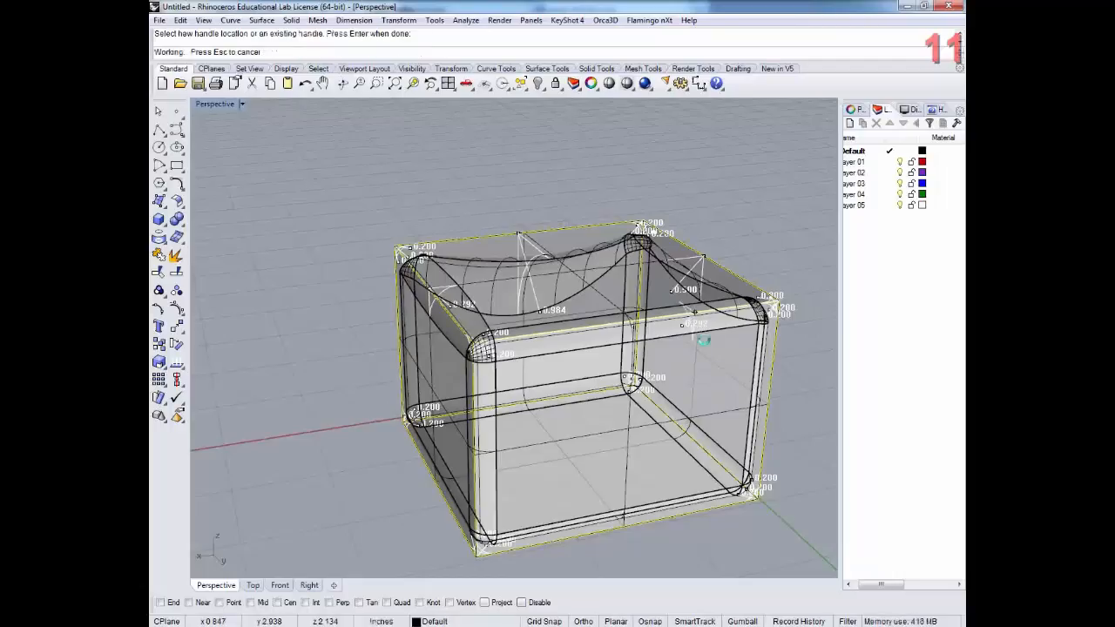
- Reduce the fourth top edge's new handle freehand through radii of about 0.15 and 0.14 down to 0.1
left_click(684, 324)
left_click(691, 320)
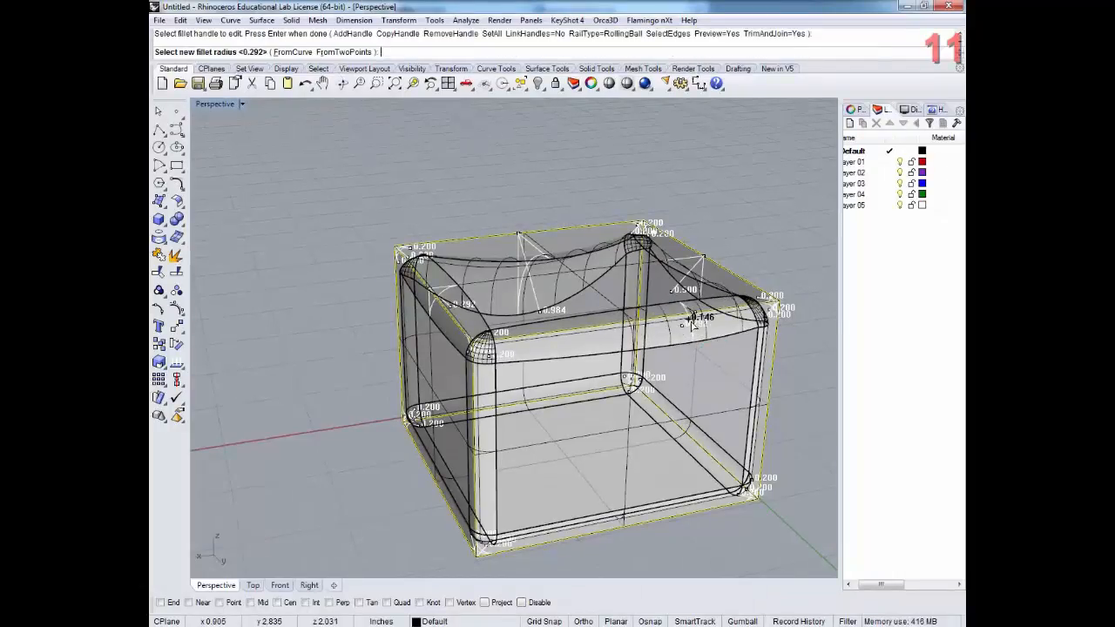
left_click(691, 322)
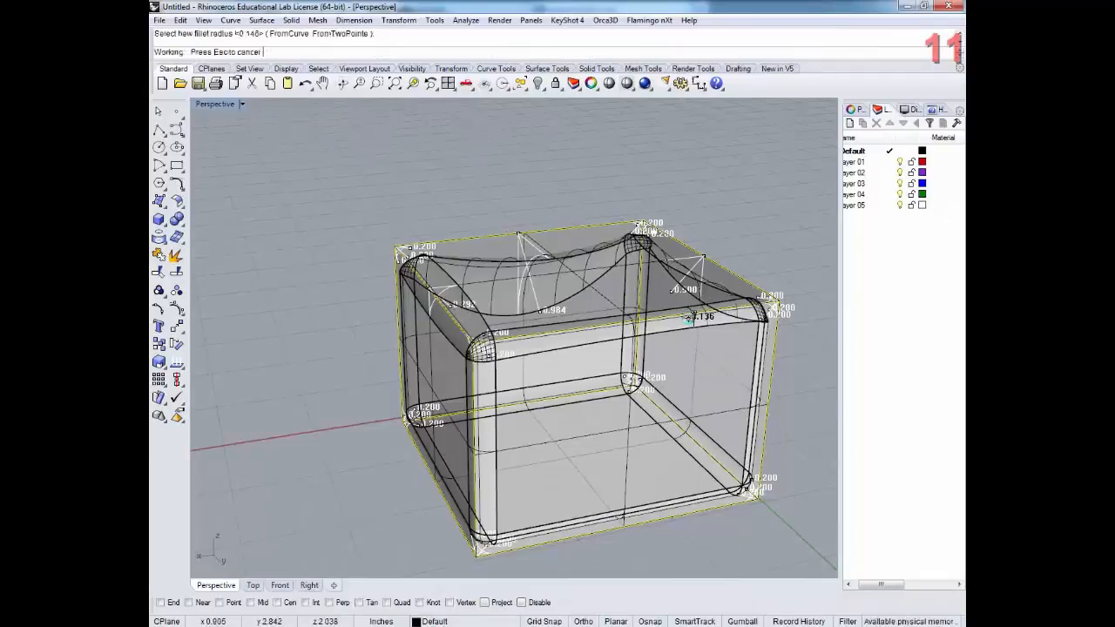
left_click(690, 324)
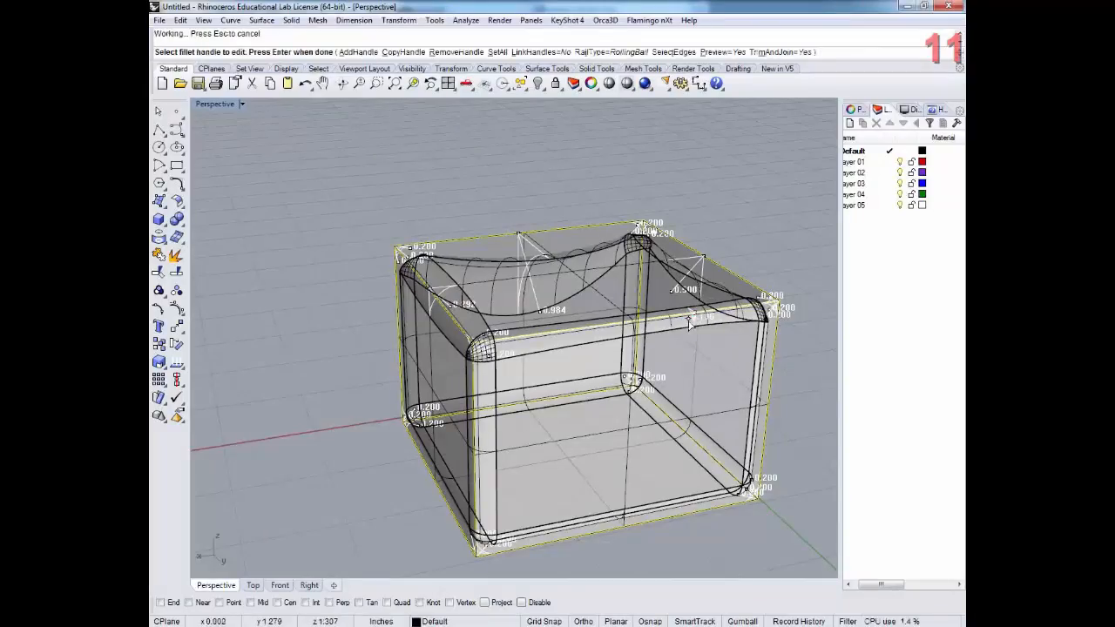
left_click(690, 321)
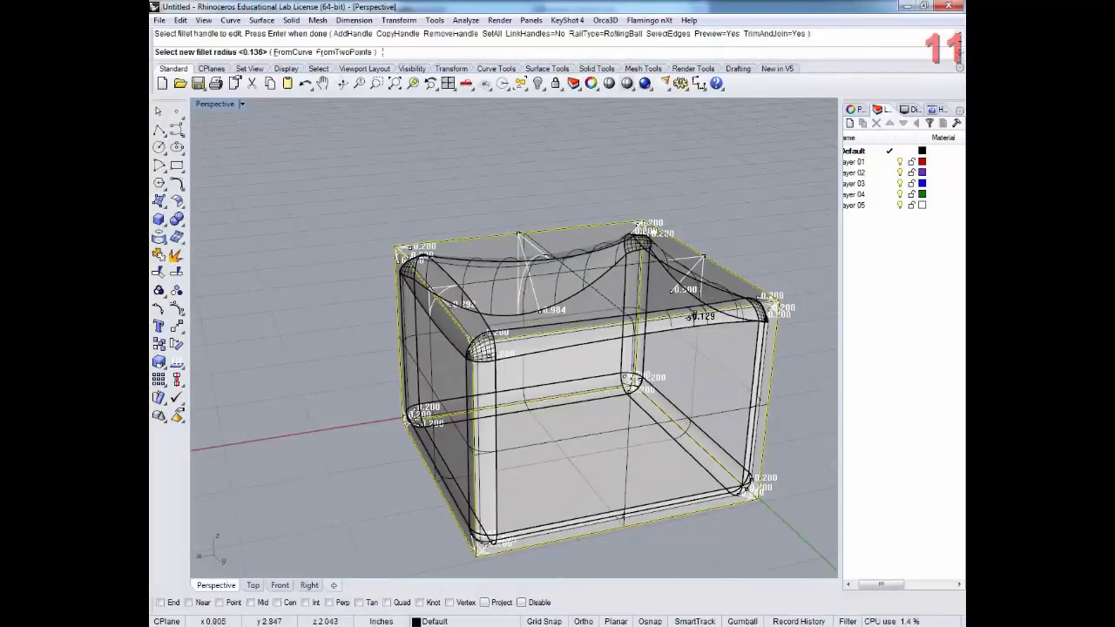
left_click(689, 320)
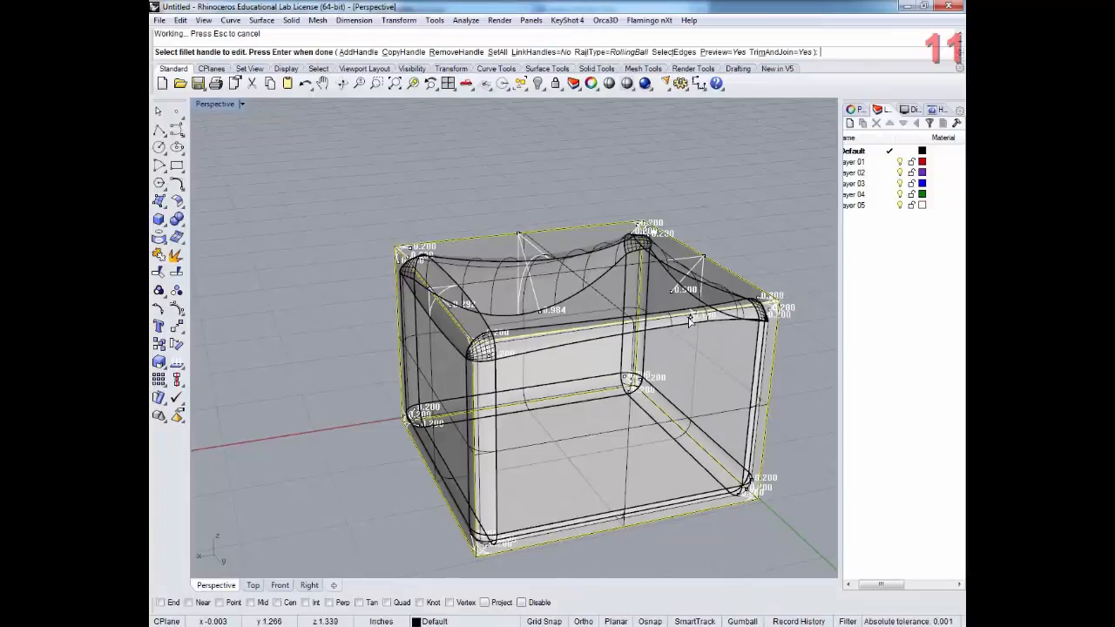
- Copy the 0.1 handle to the matching spot near the other end of the fourth top edge
left_click(403, 52)
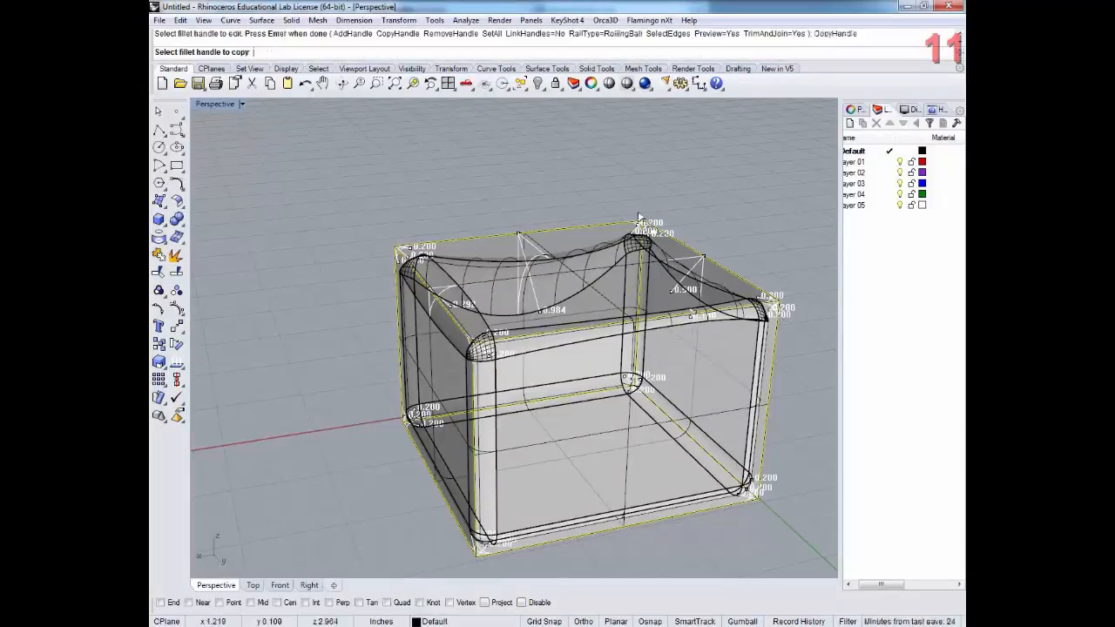
left_click(691, 320)
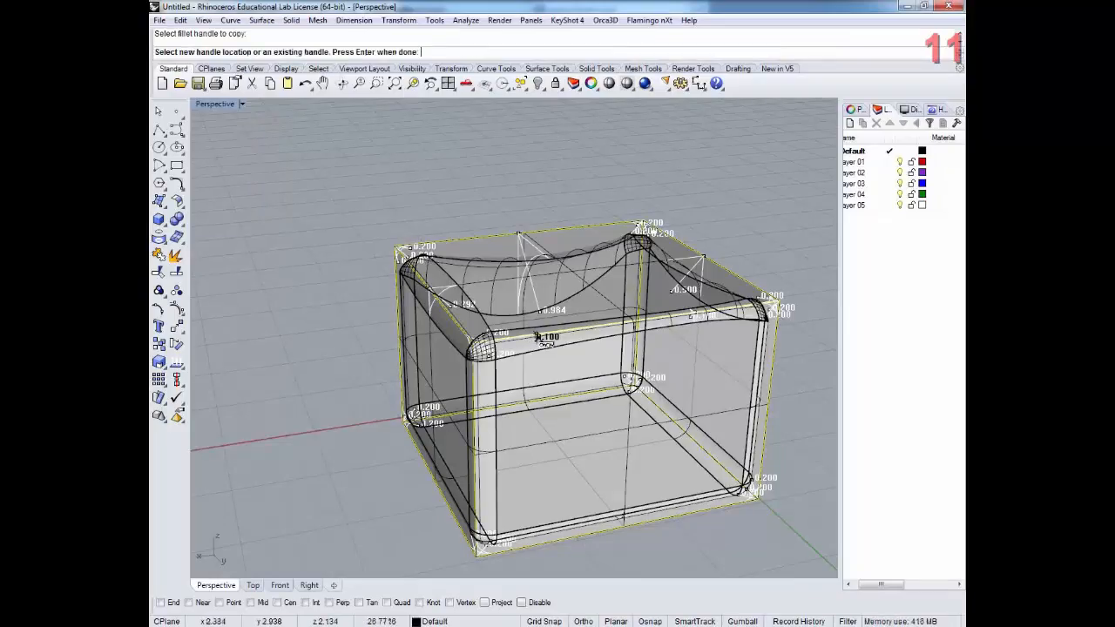
left_click(561, 355)
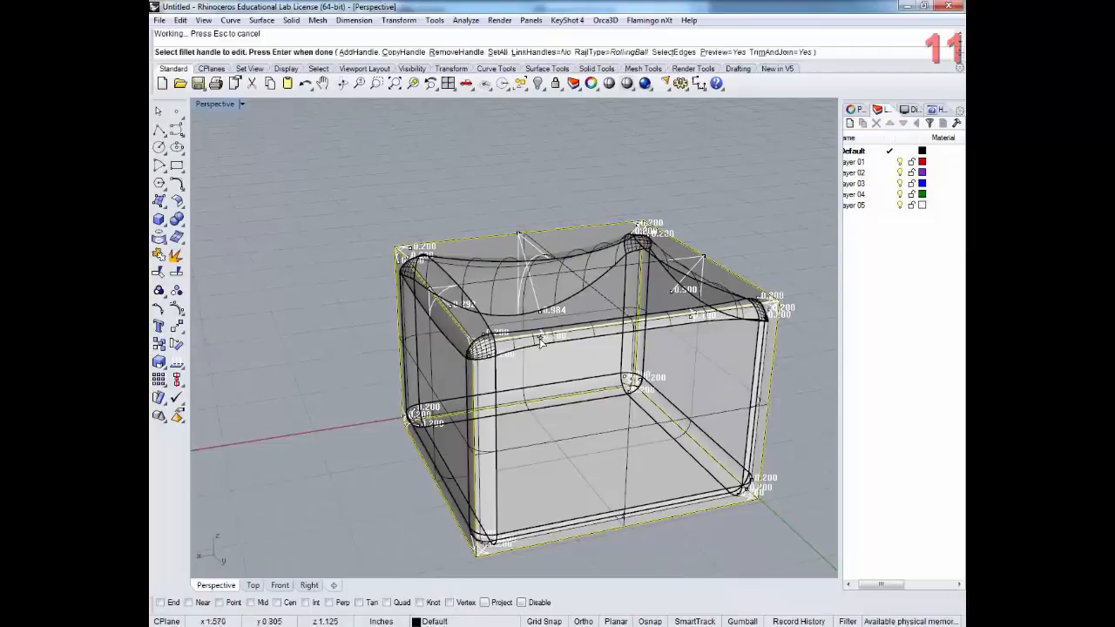
- Copy a 0.1 handle to the middle of the fourth top edge, between the two existing 0.1 handles
left_click(403, 51)
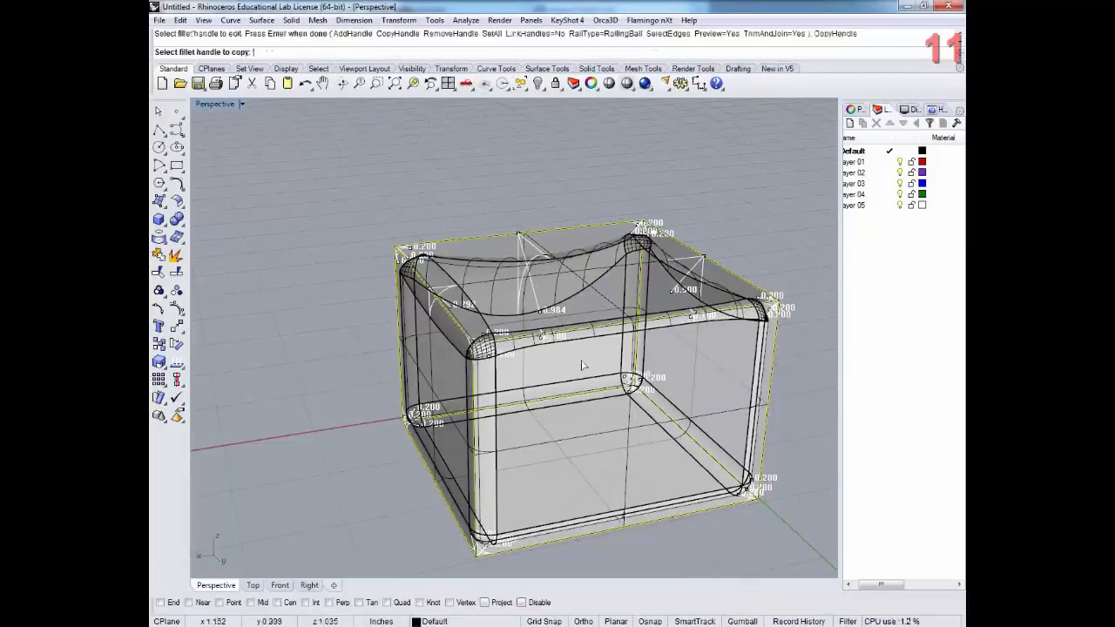
left_click(542, 336)
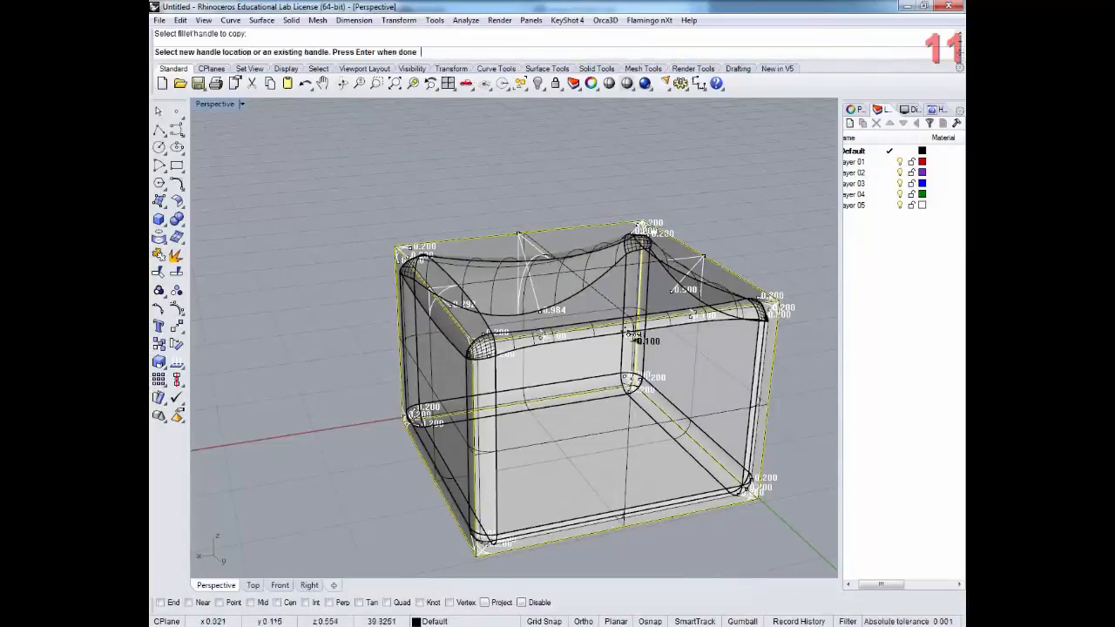
left_click(636, 323)
right_click_drag(636, 323, 707, 340)
key("Return")
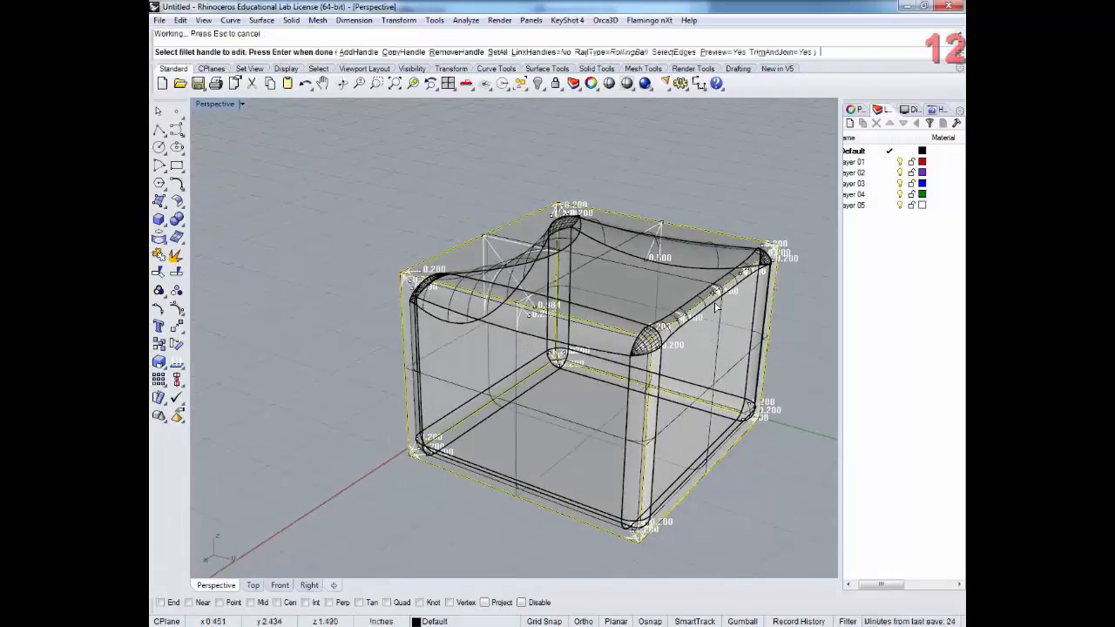
- Pull the fourth top edge's middle handle out to a radius of about 0.48 and inspect the fillet
left_click(716, 307)
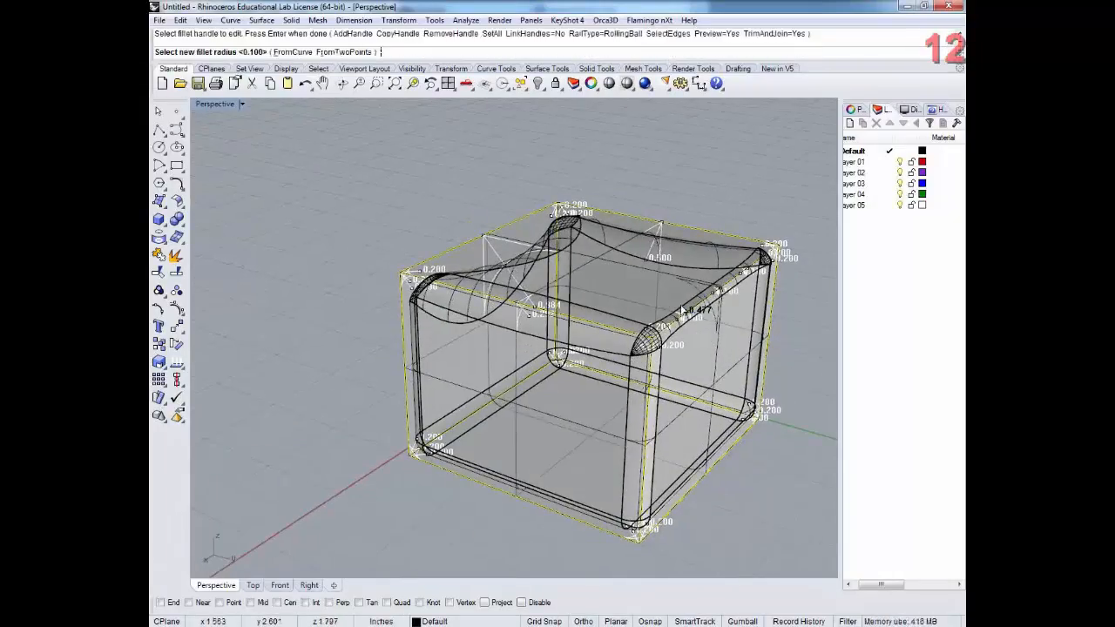
left_click(684, 310)
right_click_drag(734, 348, 828, 285)
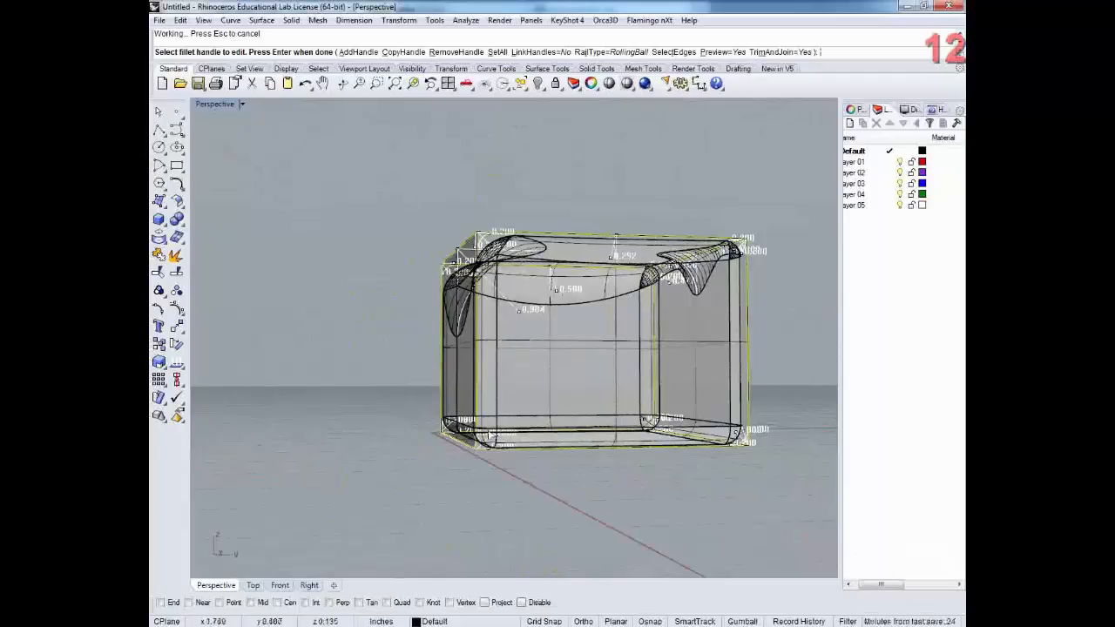
- Copy a 0.2 bottom-corner handle to the middle of the bottom edge directly below the 0.29 handle
left_click(403, 53)
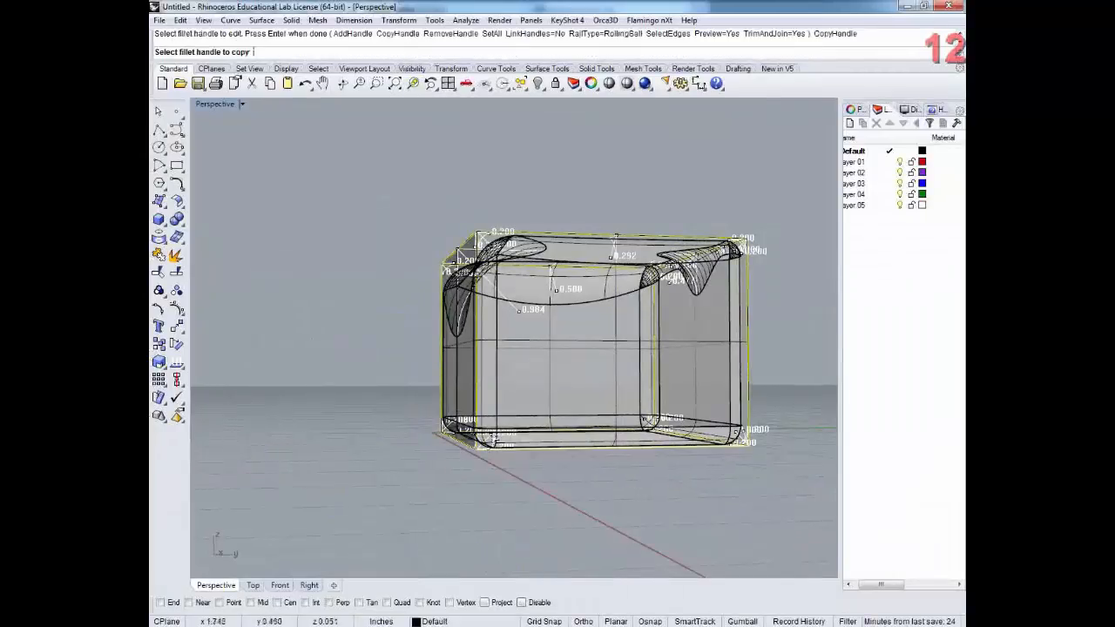
left_click(490, 435)
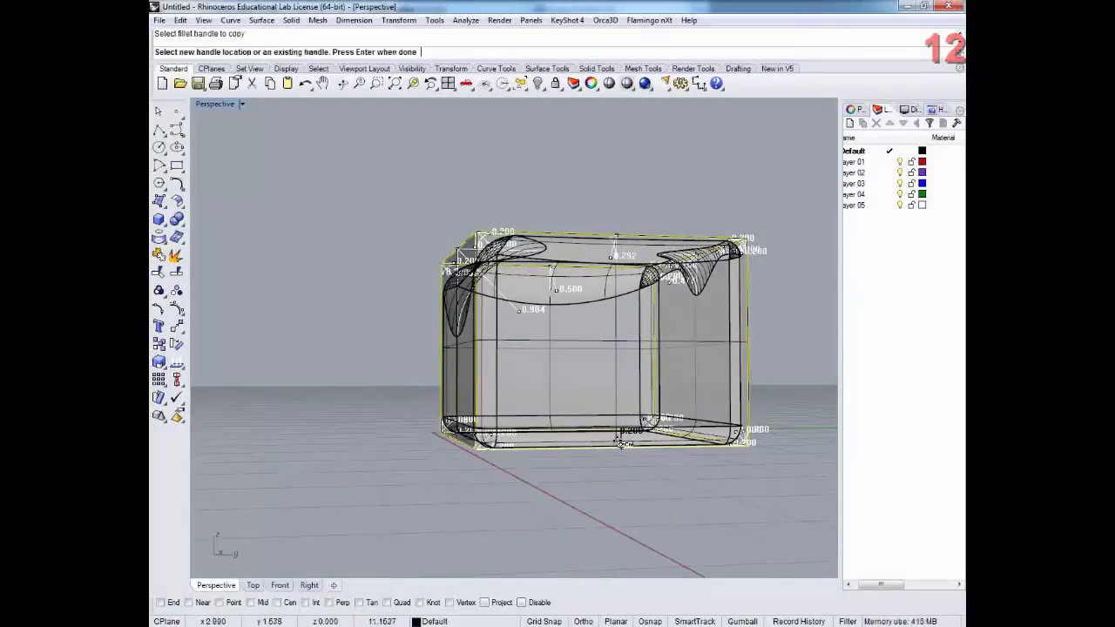
right_click_drag(629, 440, 622, 415)
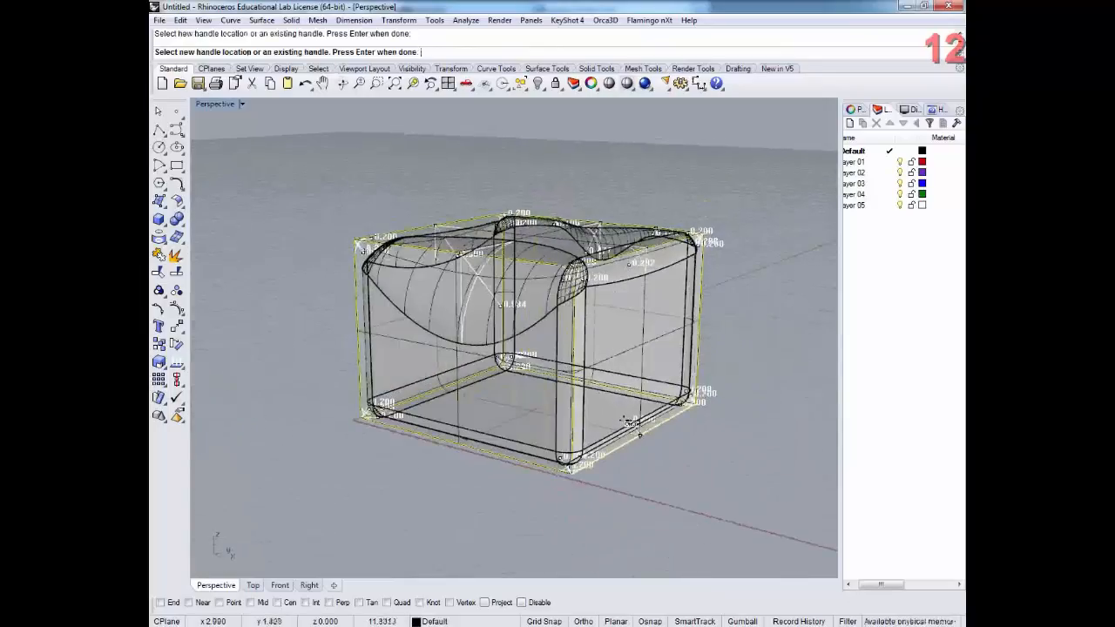
- Enlarge the bottom edge's middle handle freehand to a radius of about 0.97 and inspect the fillet
left_click(633, 423)
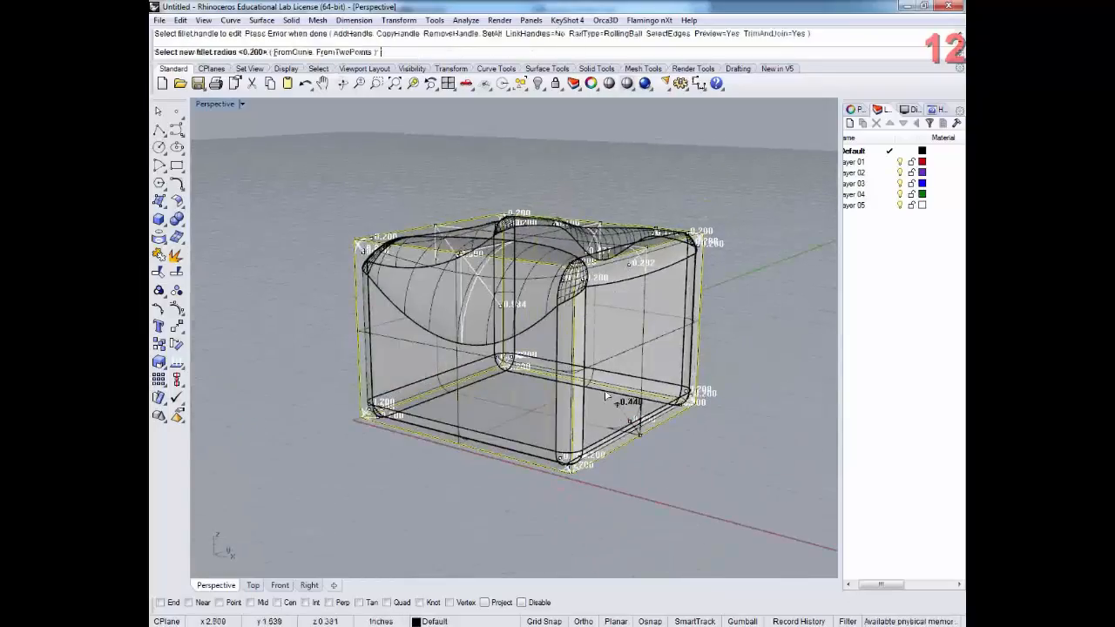
key("Return")
right_click_drag(699, 458, 451, 485)
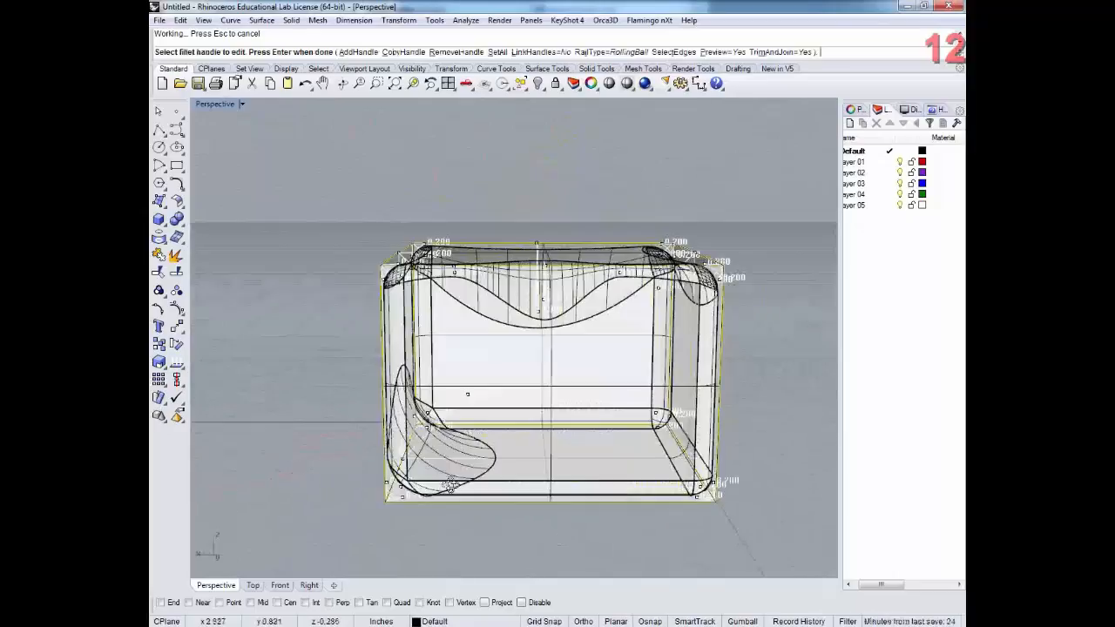
- Copy the 0.477 middle handle of the fourth top edge to the middles of the three remaining bottom edges
left_click(403, 52)
left_click(592, 391)
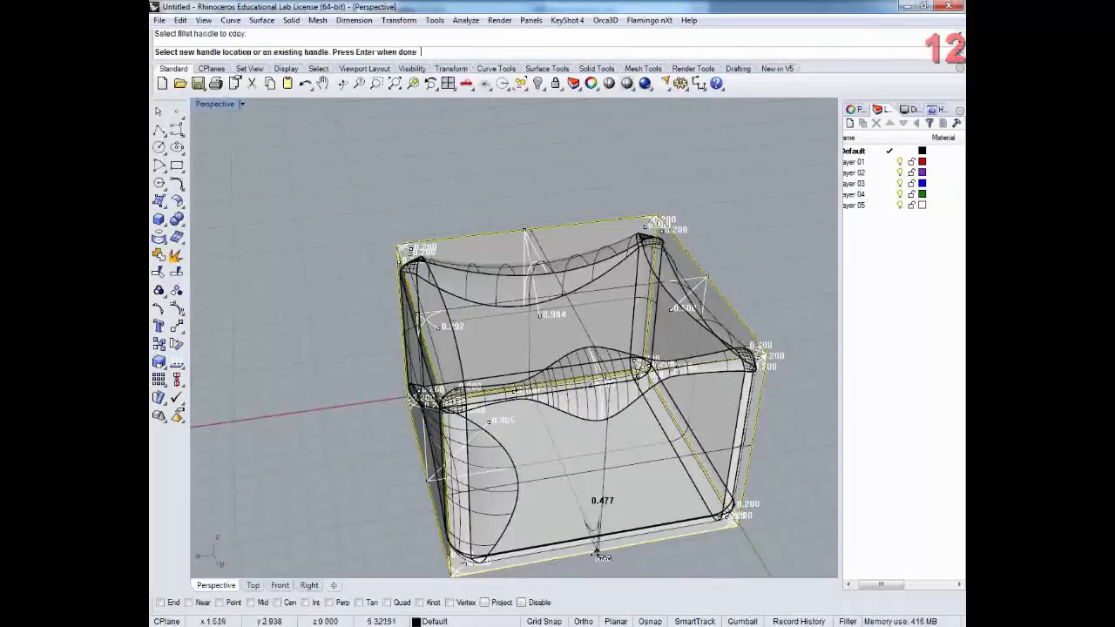
left_click(599, 550)
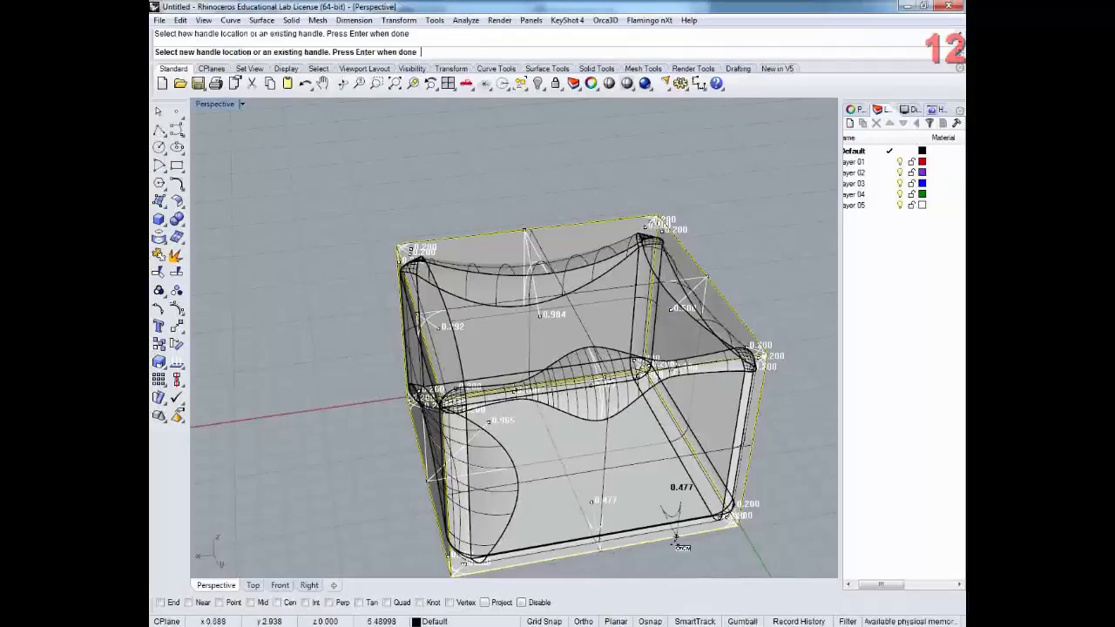
right_click_drag(678, 544, 490, 457)
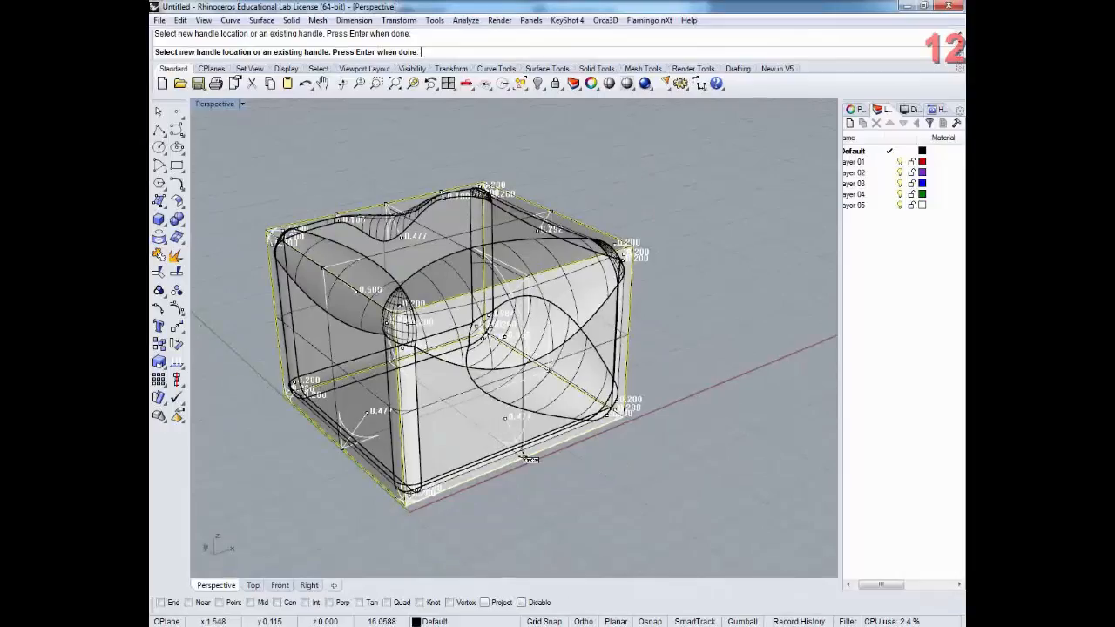
key("Return")
- Apply the variable-radius fillets to all the box's edges and inspect the finished solid up close
right_click_drag(509, 477, 598, 354)
key("Return")
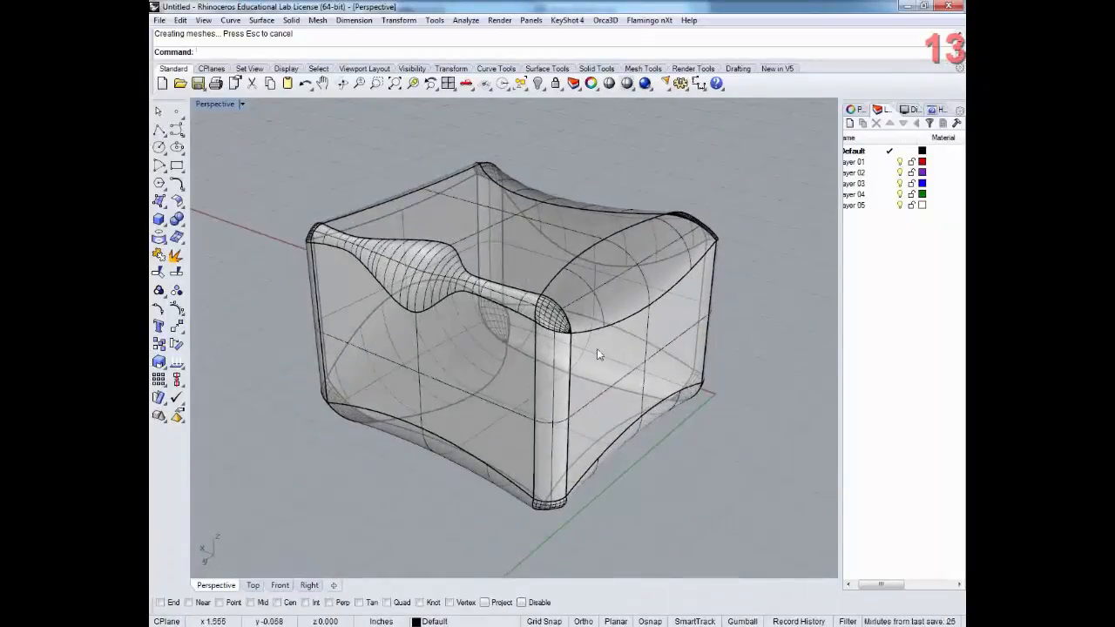
scroll(678, 432, "up", 2)
scroll(603, 418, "up", 1)
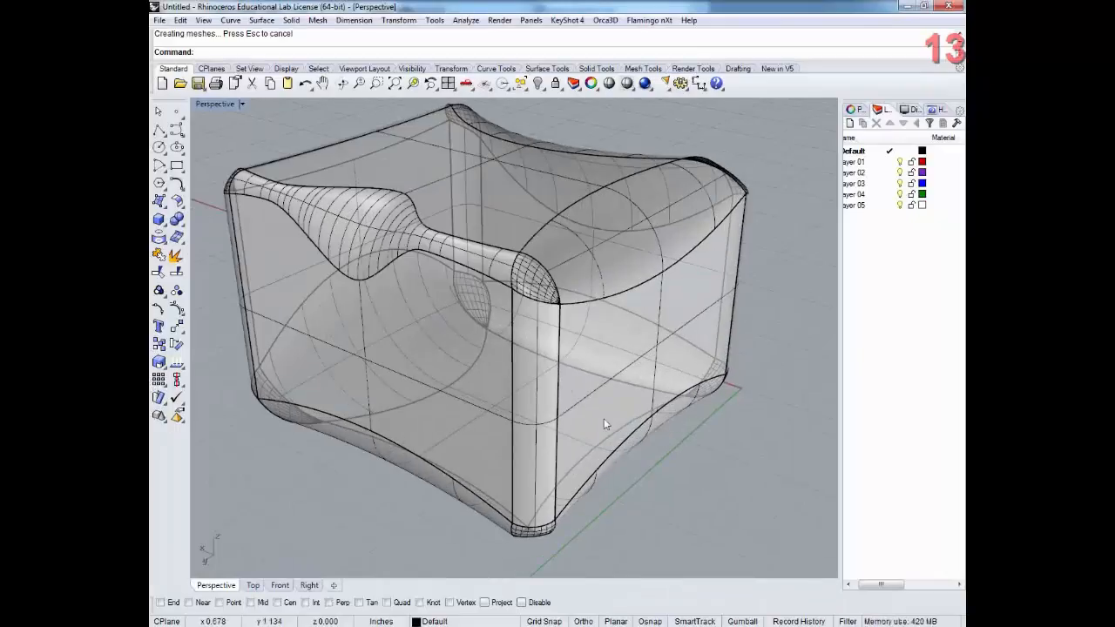